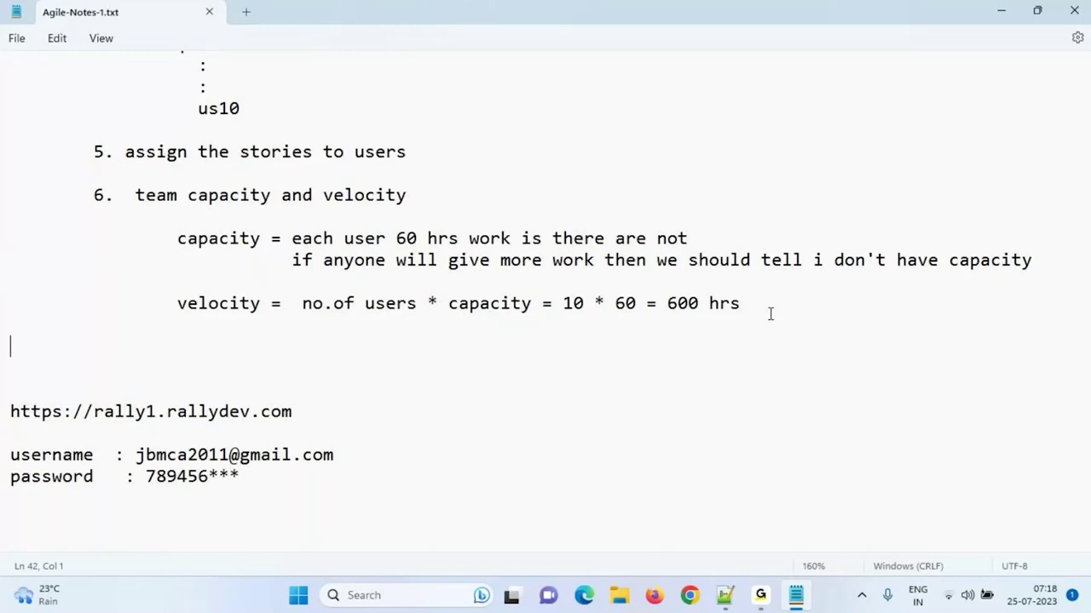
drag(292, 412, 4, 422)
right_click(34, 409)
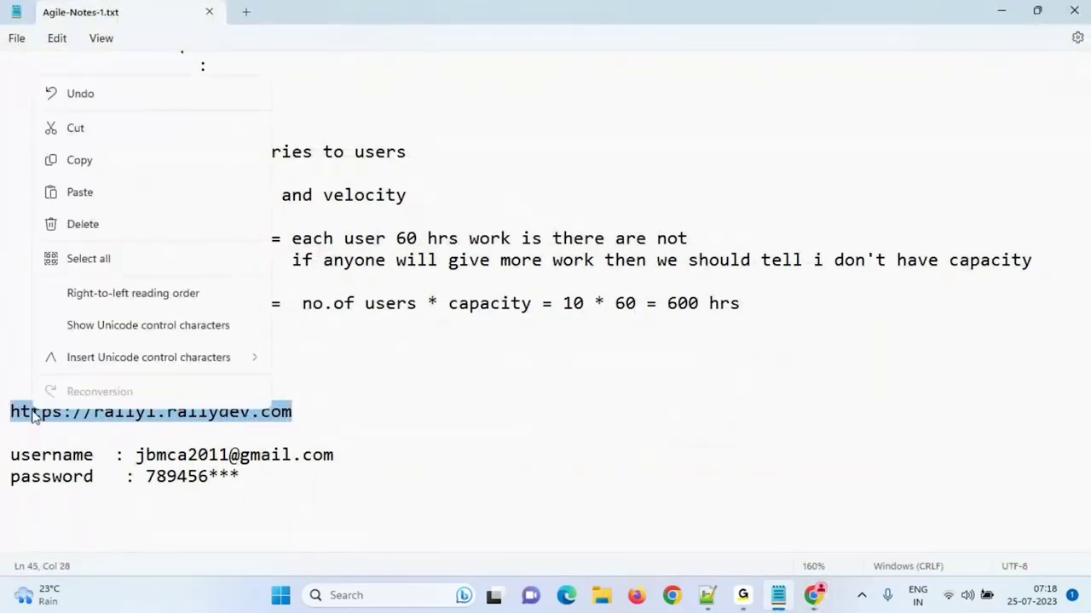
click(110, 162)
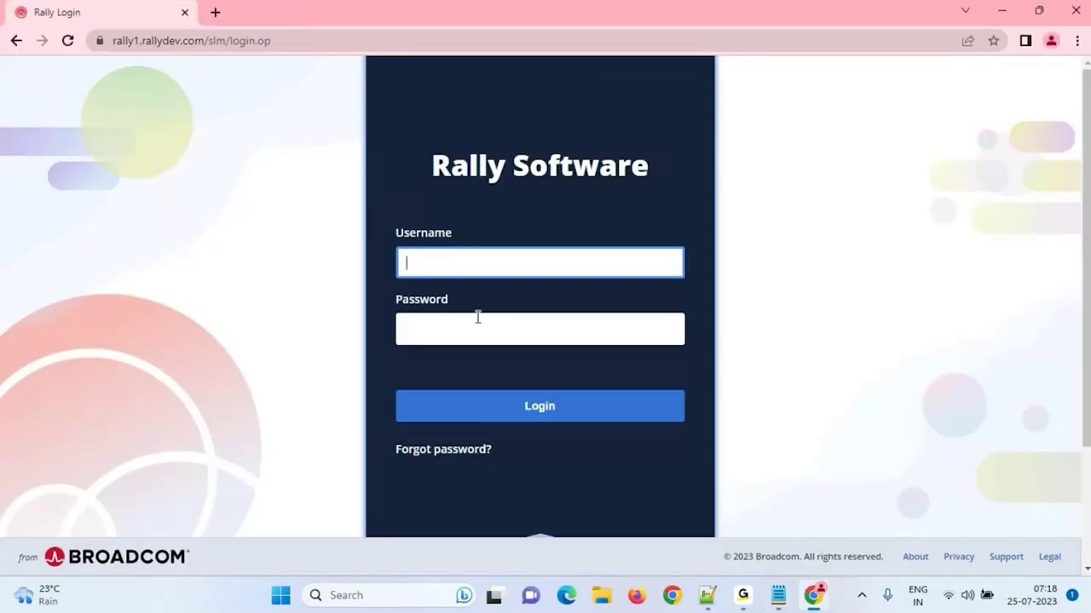
Copy the account e-mail from the Notepad notes and enter it as the username on the Rally login page
key(alt+Tab)
click(136, 455)
drag(137, 455, 343, 455)
key(ctrl+c)
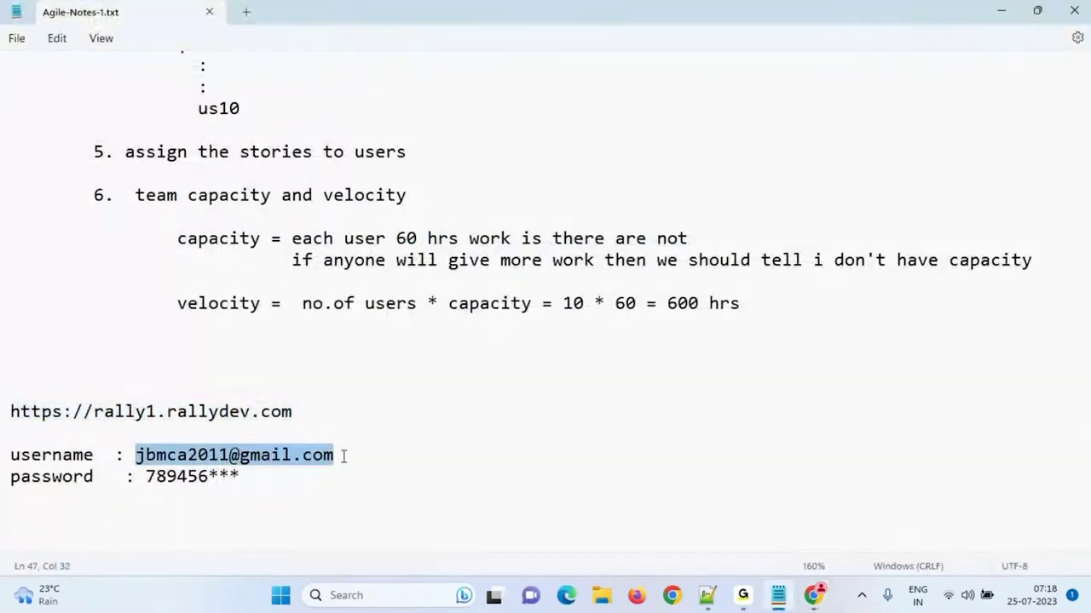
right_click(266, 460)
click(350, 224)
key(alt+Tab)
key(ctrl+v)
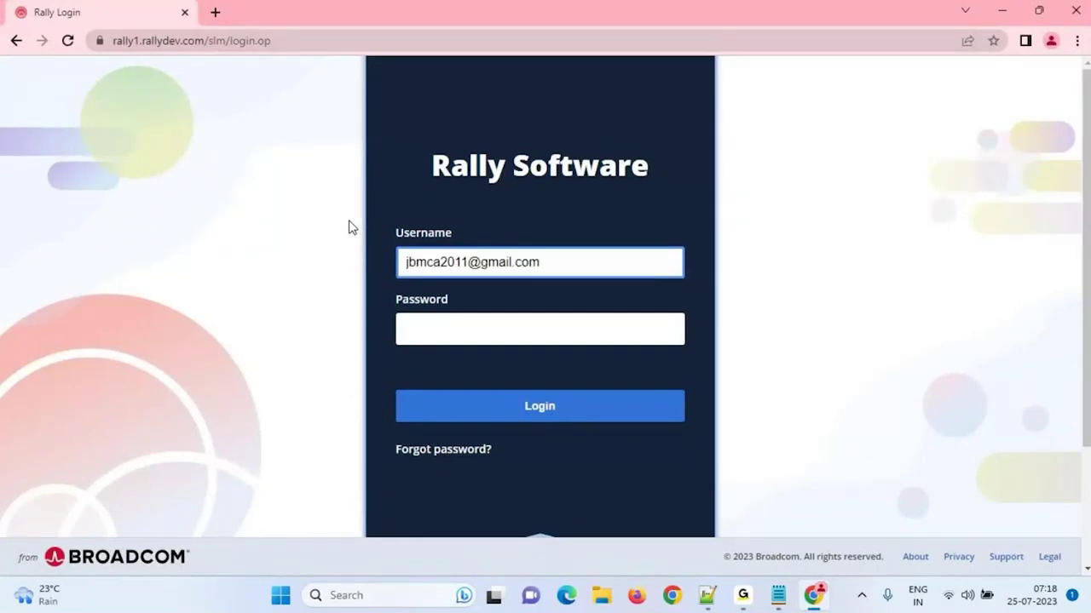
Copy the account password from the notes and enter it in the Rally login form's password field
key(alt+Tab)
drag(146, 477, 239, 482)
right_click(239, 480)
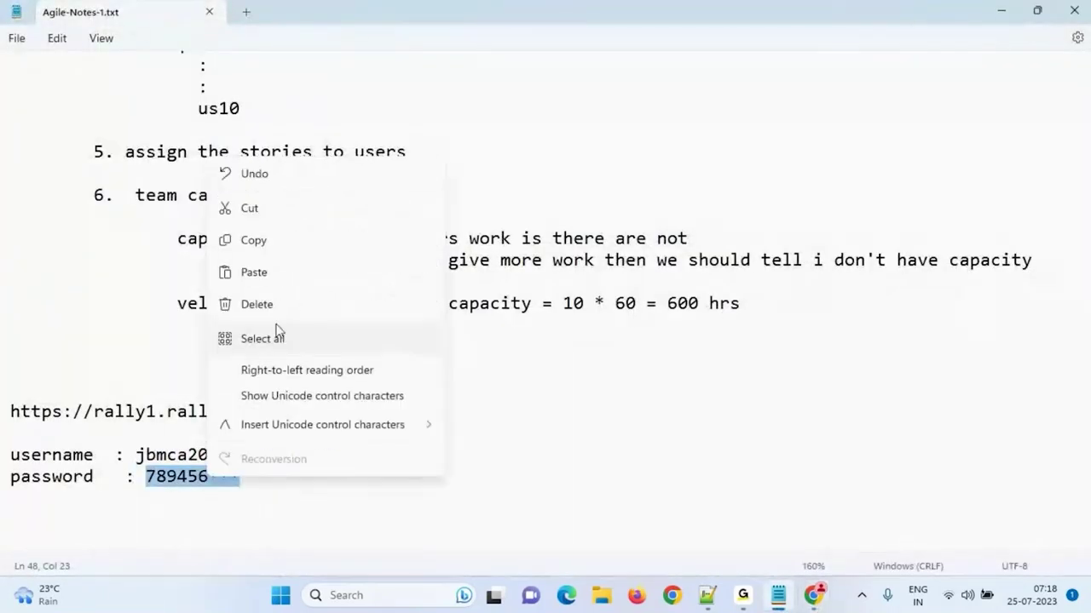
click(253, 240)
key(alt+Tab)
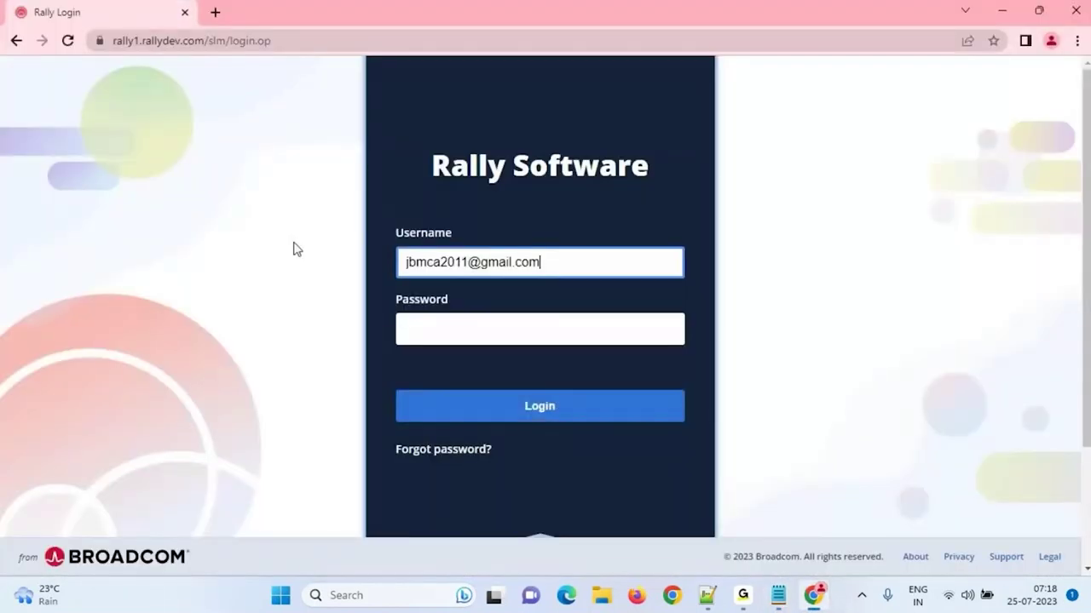
click(446, 331)
key(ctrl+v)
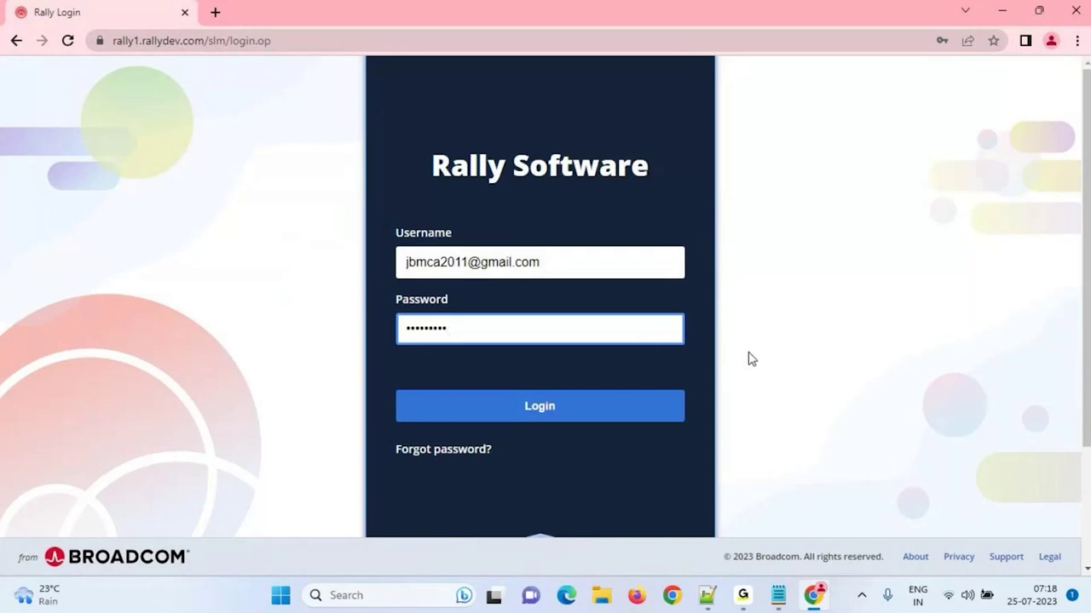
Log in to Rally, decline saving the password in the browser, and dismiss the List View introduction
click(555, 407)
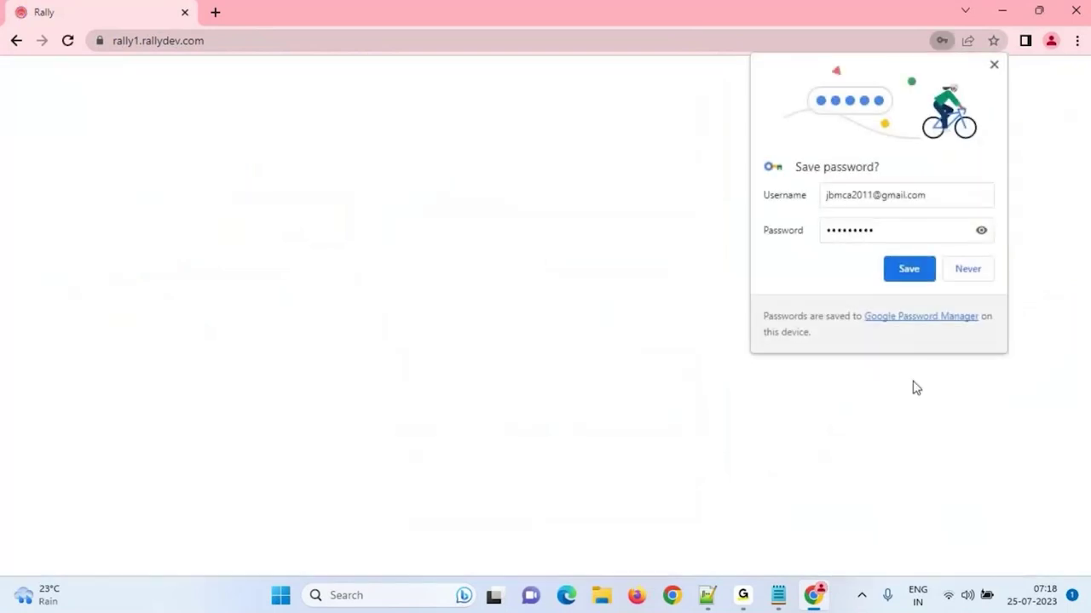
click(972, 269)
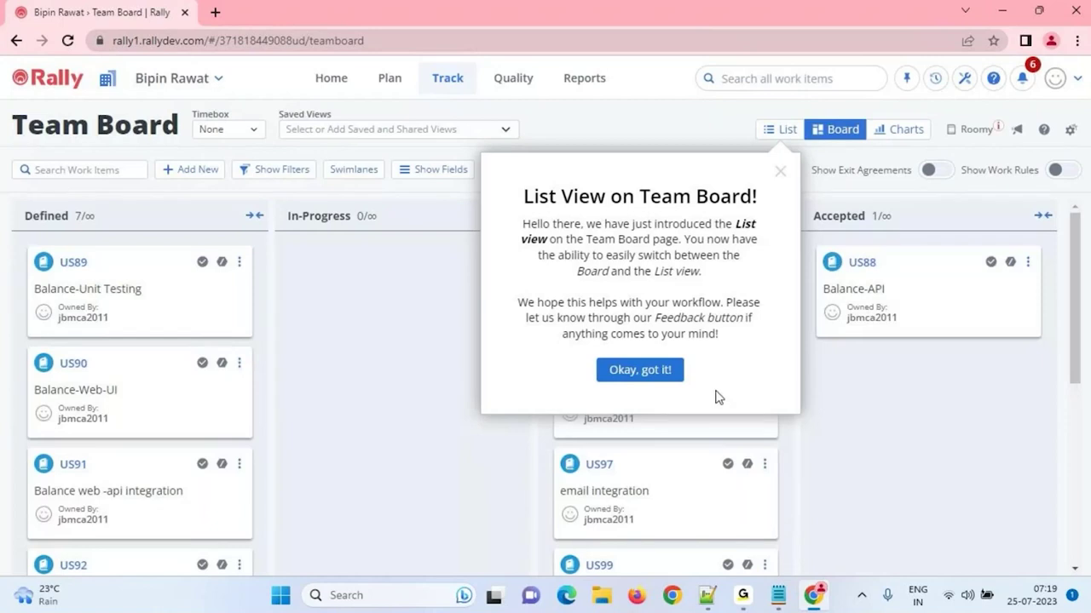
click(662, 370)
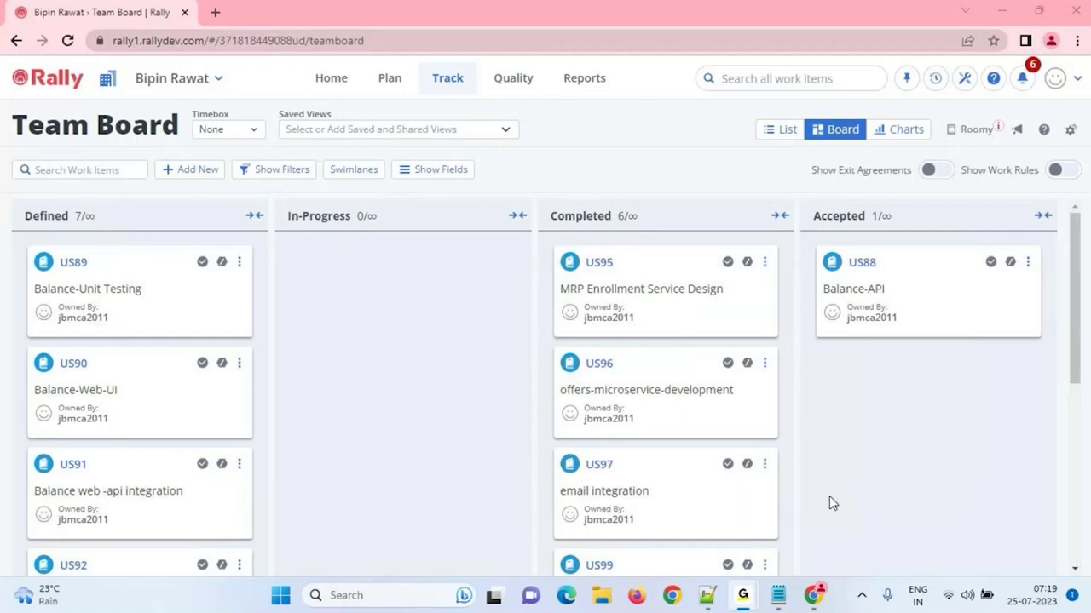
Switch the team board to the HSN Project
key(alt+Tab)
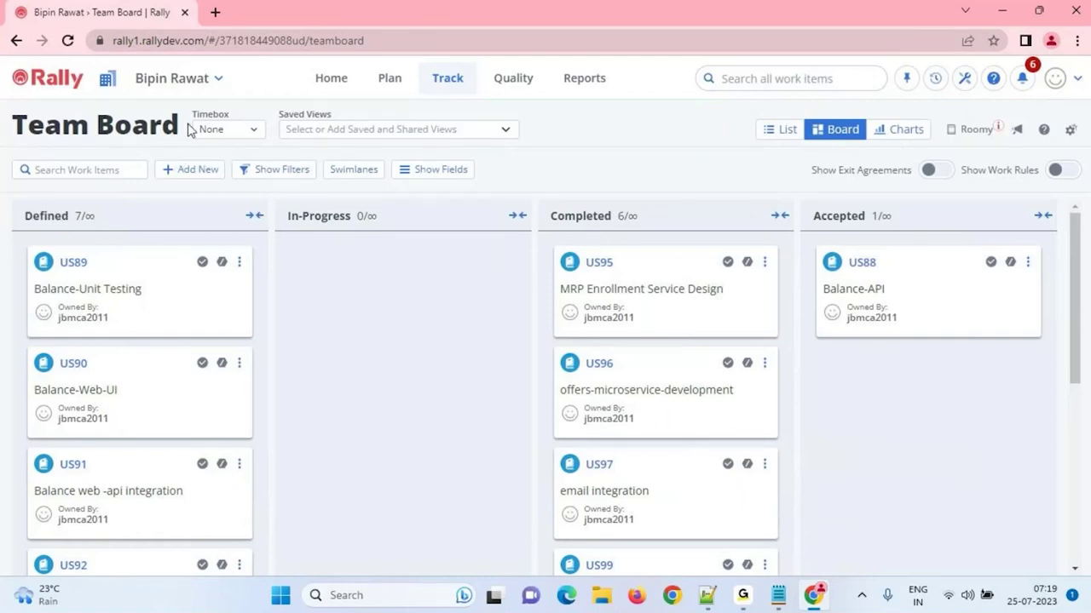
click(219, 85)
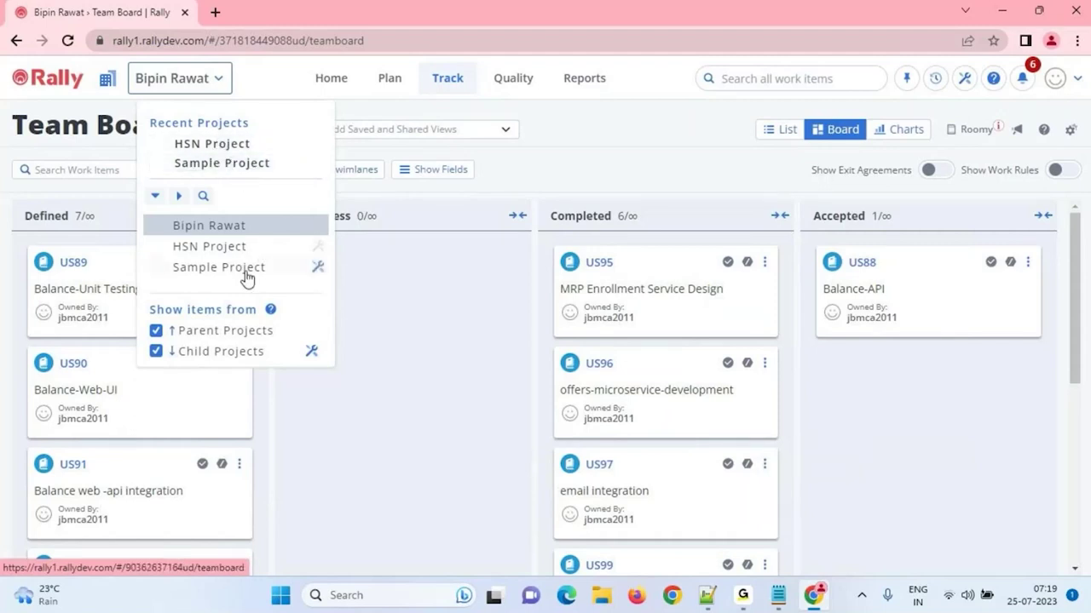
click(217, 147)
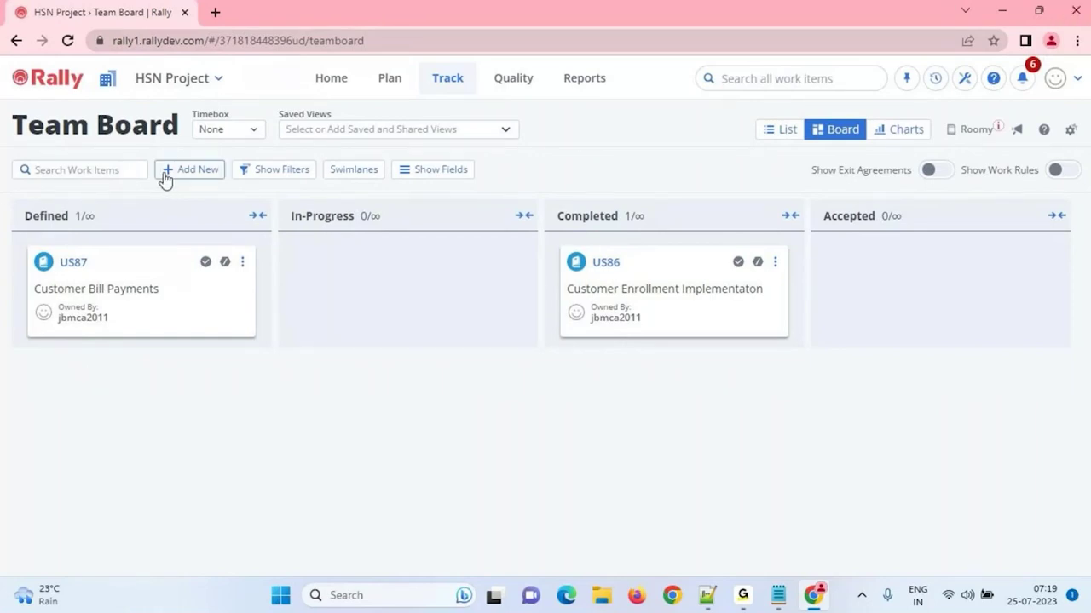
Set the team board's timebox to Iterations with the Unscheduled iteration
click(258, 133)
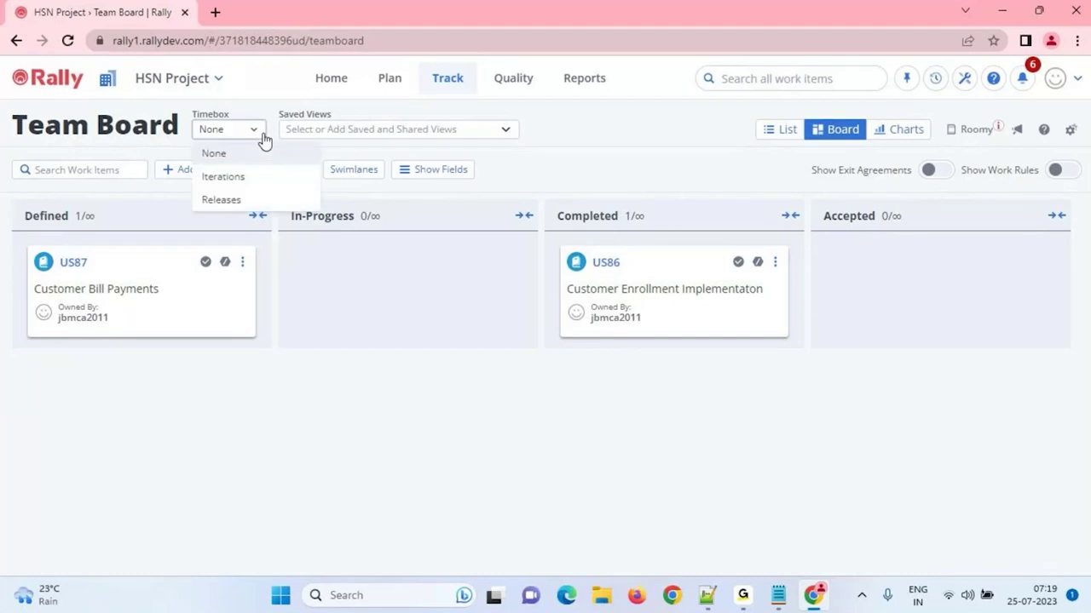
click(400, 294)
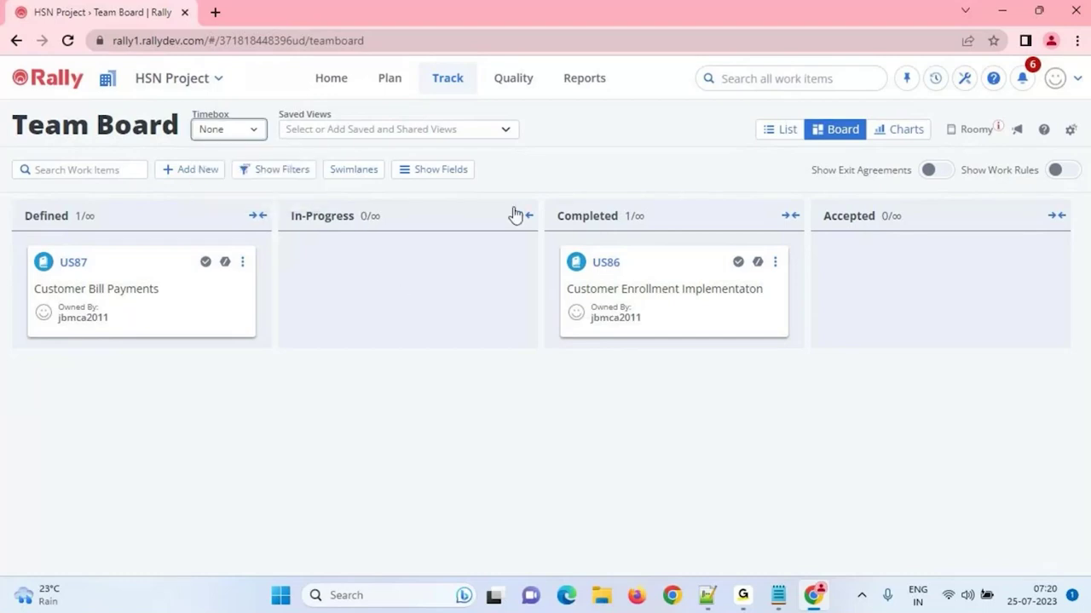
click(258, 133)
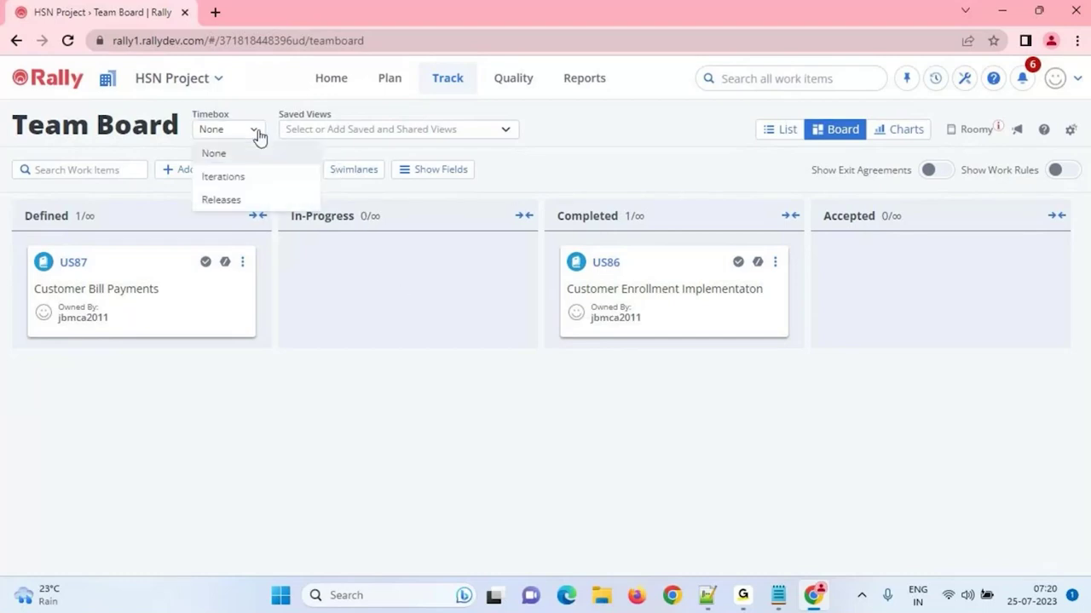
click(250, 182)
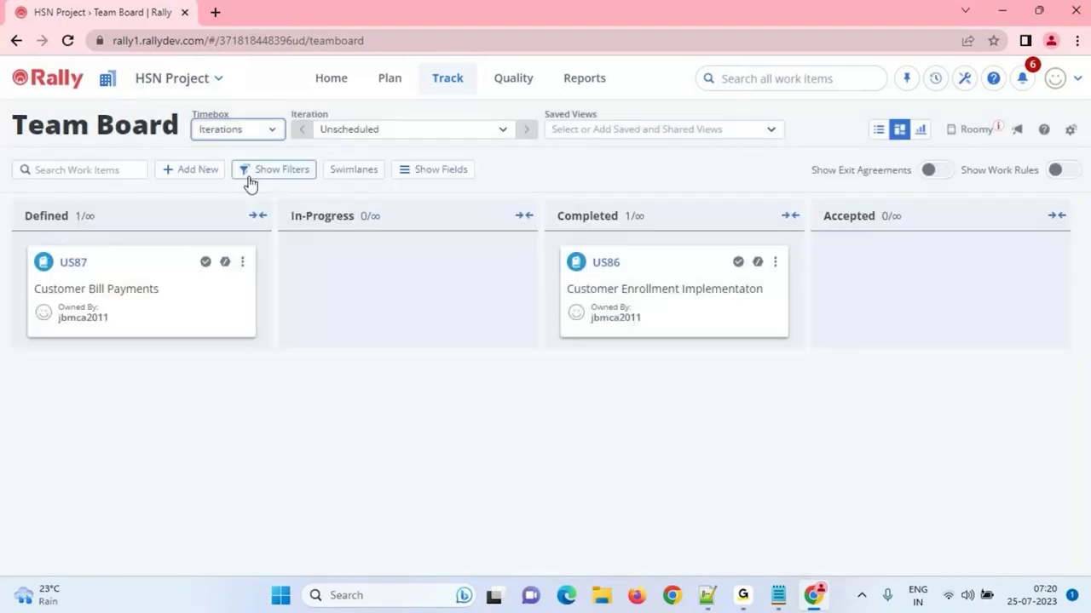
click(507, 138)
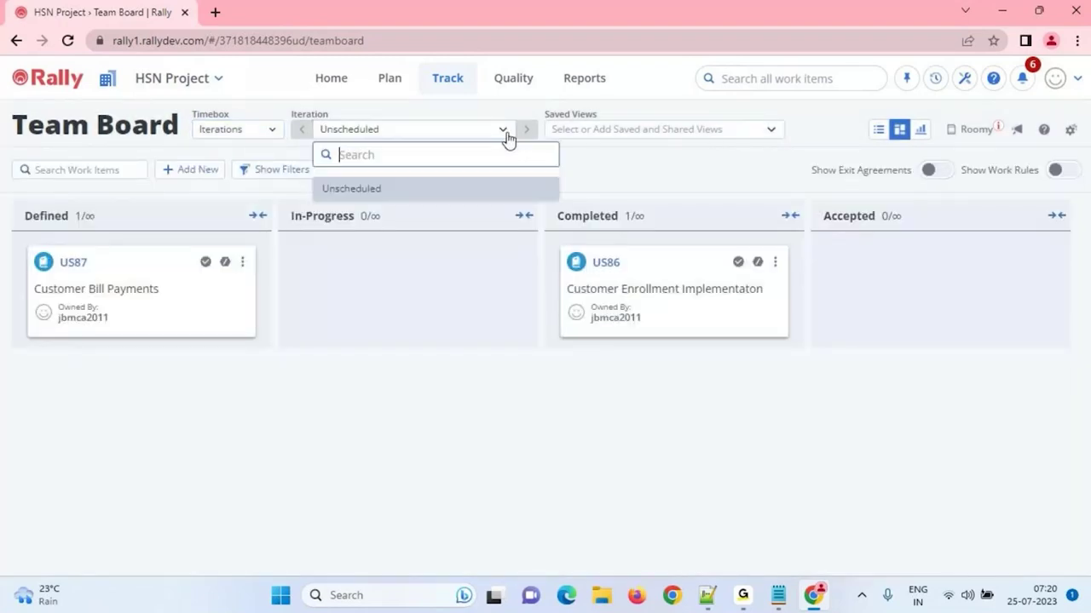
click(378, 194)
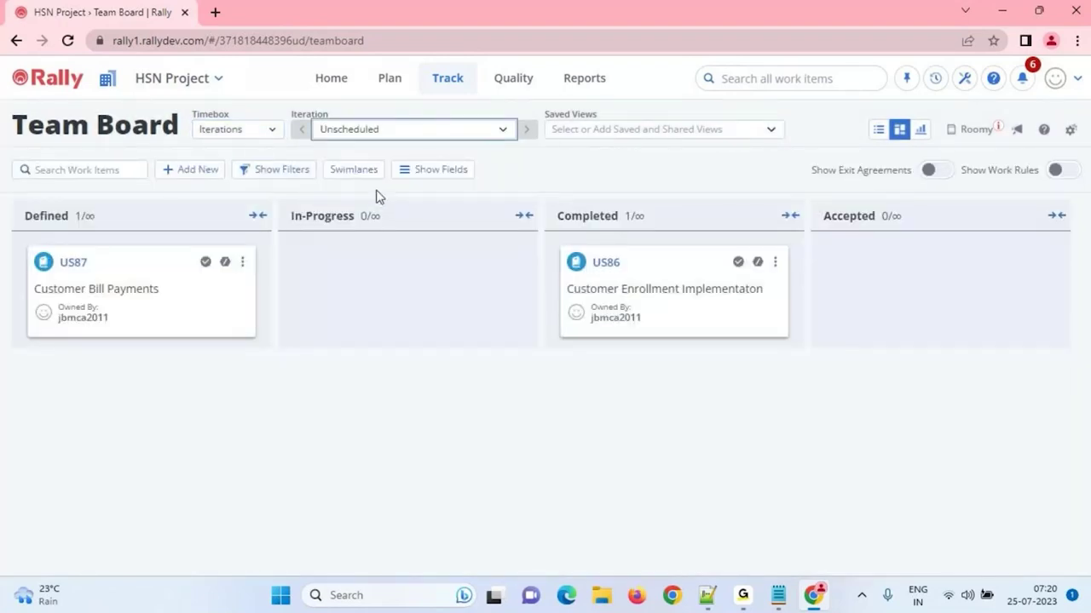
click(640, 135)
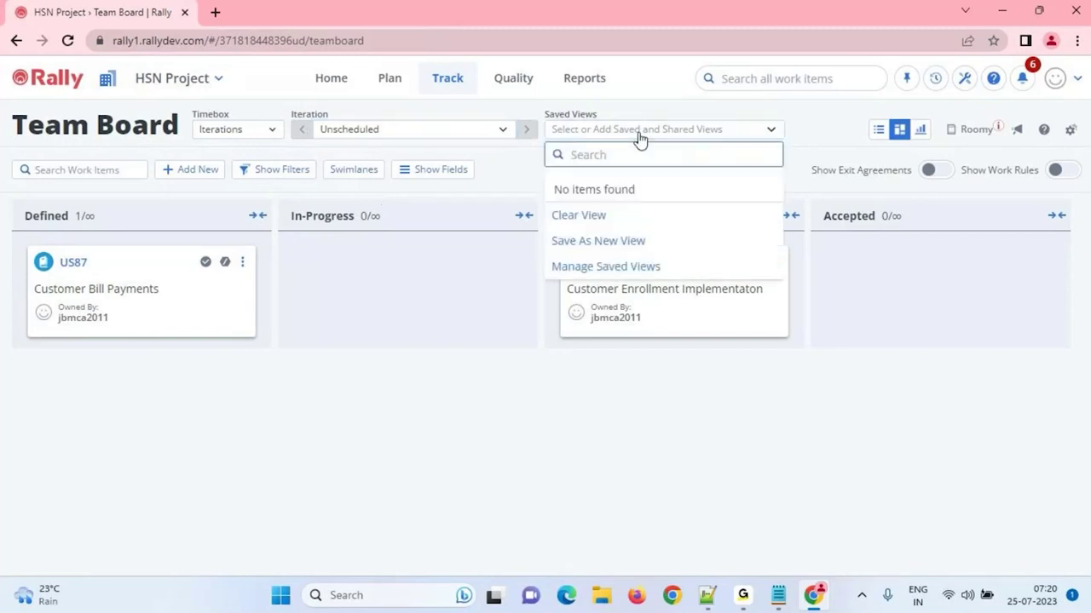
click(665, 217)
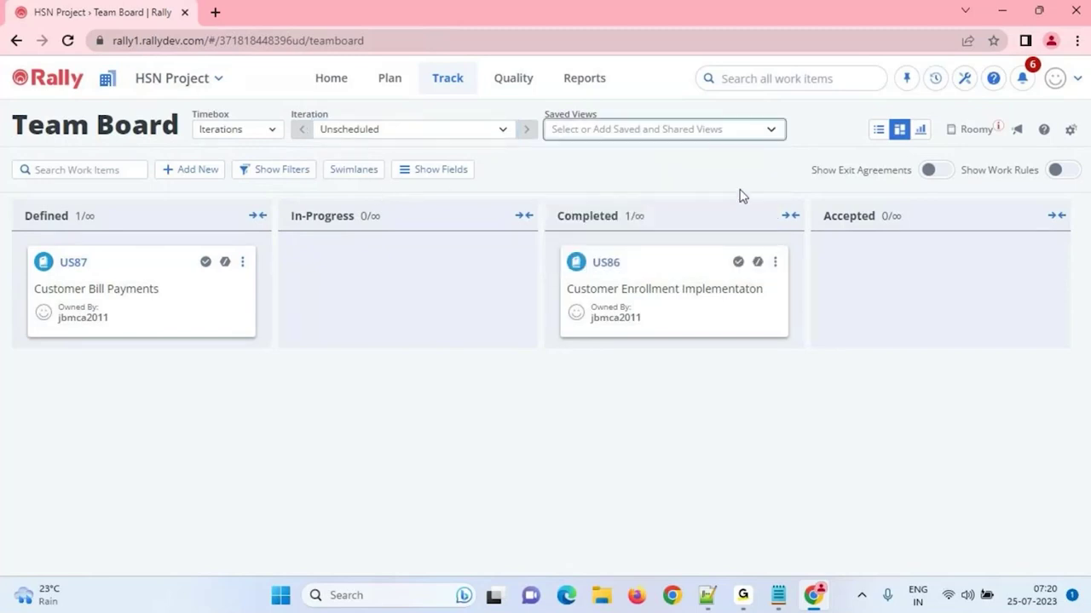
click(779, 132)
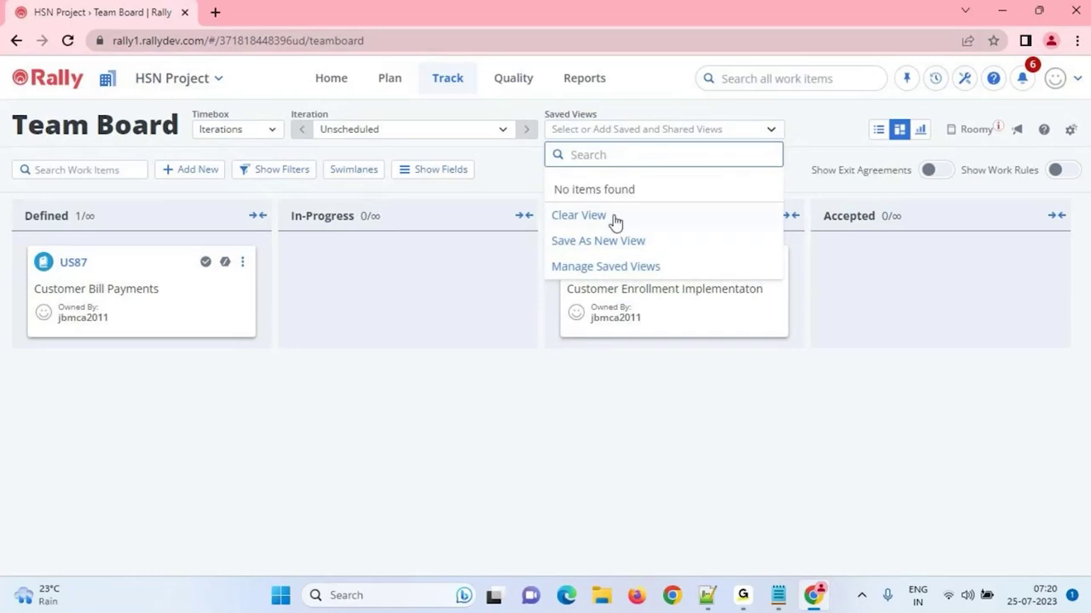
click(628, 247)
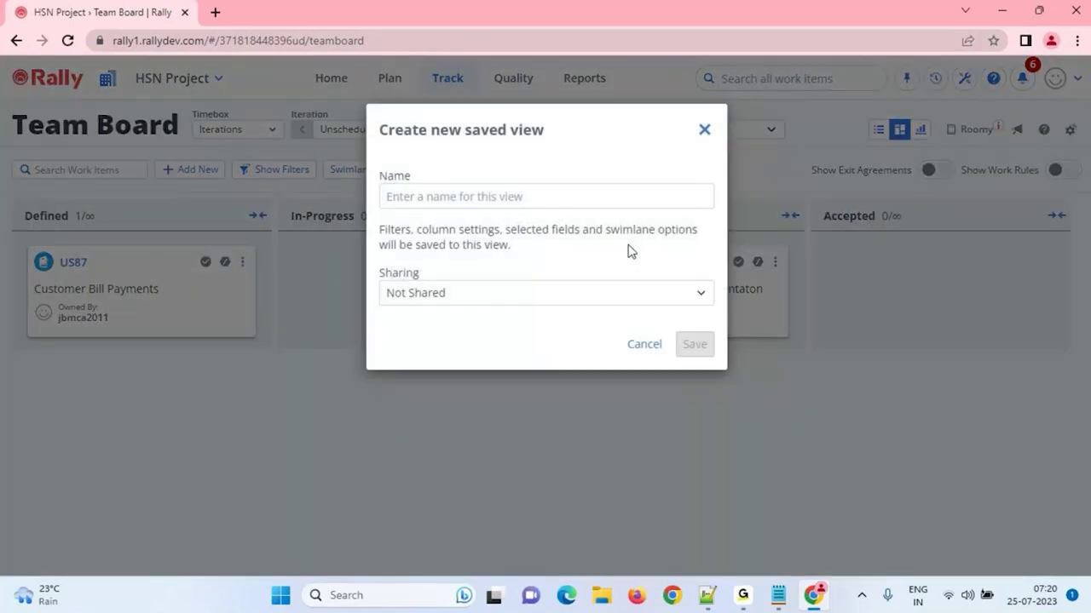
click(705, 131)
Show the HSN Project's work items as a list instead of a board
click(878, 132)
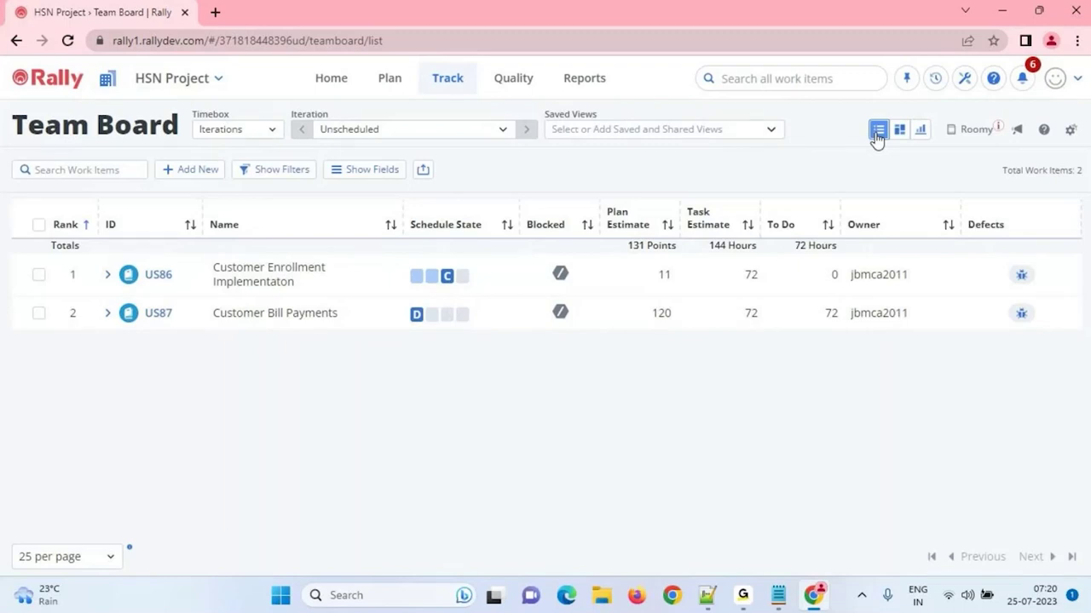
Review the Agile tools notes in Agile-Notes-1.txt in Notepad, from the tool list down to the login details
click(778, 595)
scroll(502, 409, up, 6)
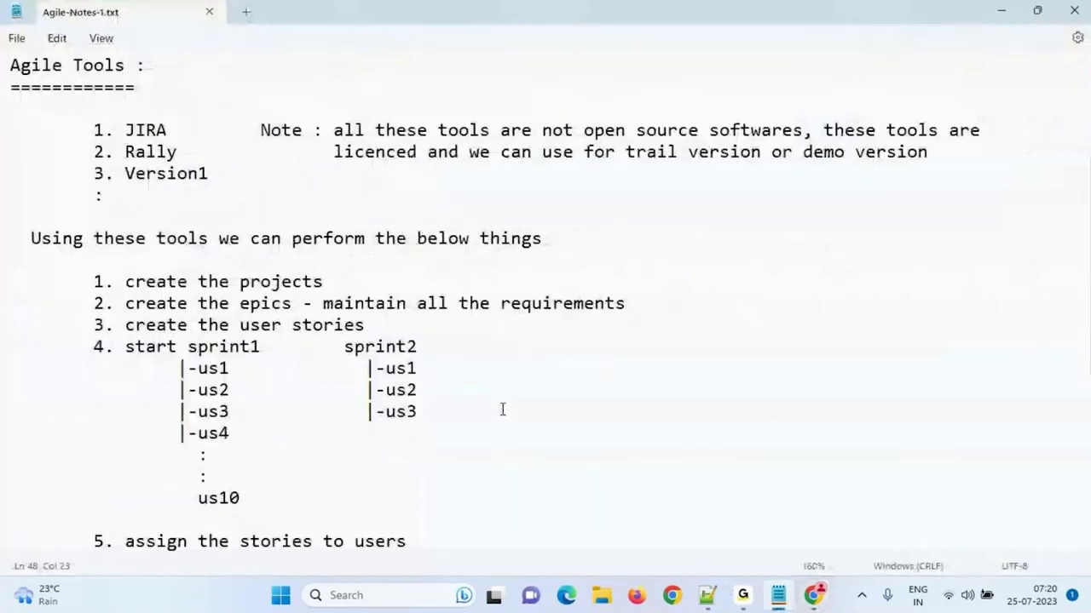
scroll(501, 409, down, 6)
click(363, 452)
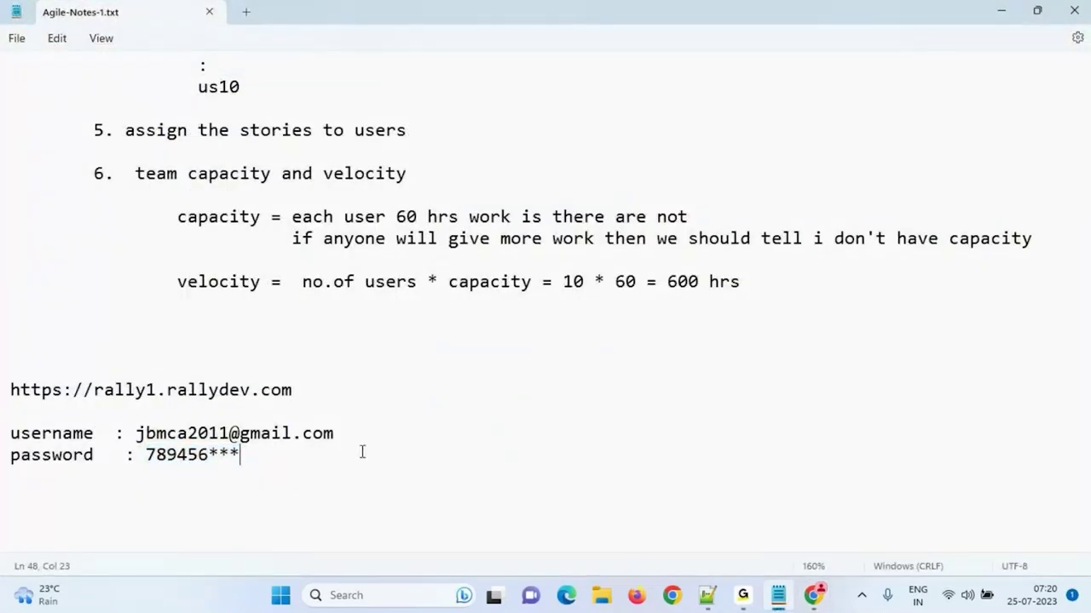
key(alt+Tab)
Open Agile-Notes.txt in Notepad and locate the example user story with its task list
click(600, 595)
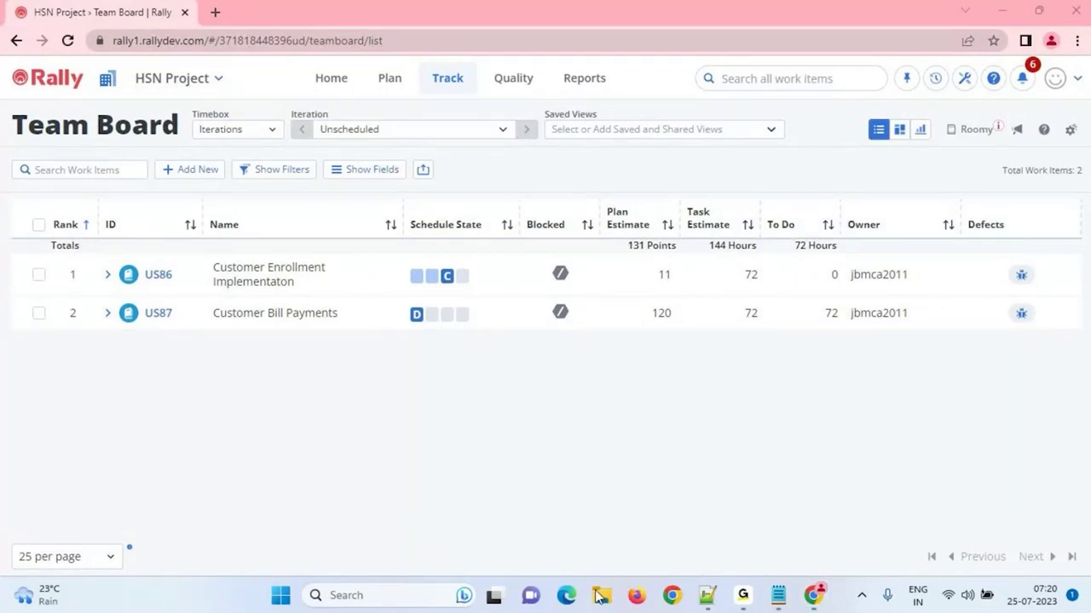
click(778, 596)
scroll(890, 455, up, 10)
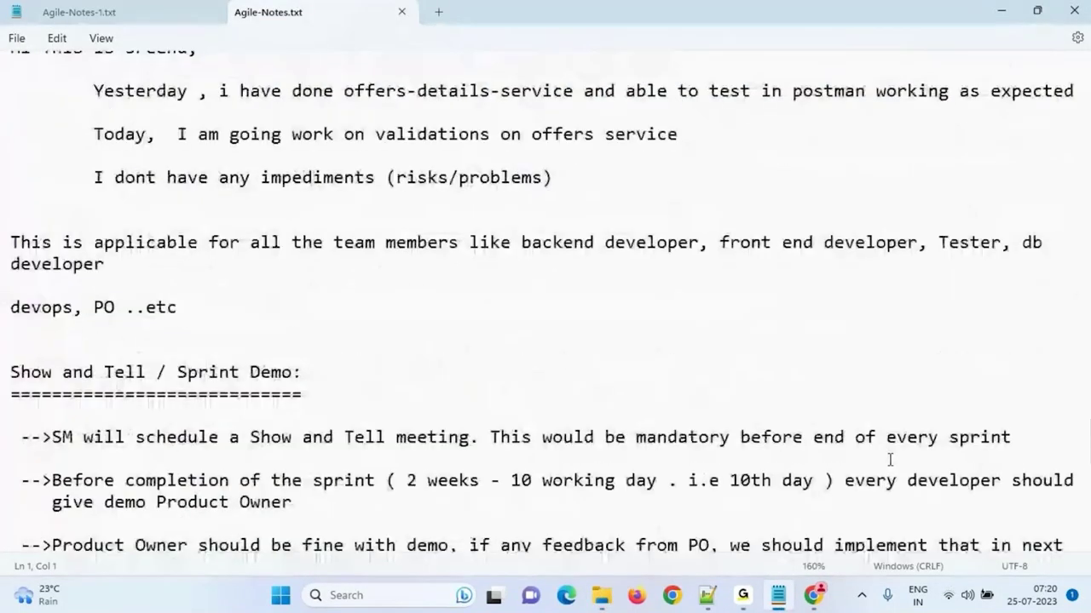
scroll(889, 460, up, 4)
scroll(889, 461, down, 8)
scroll(890, 460, down, 14)
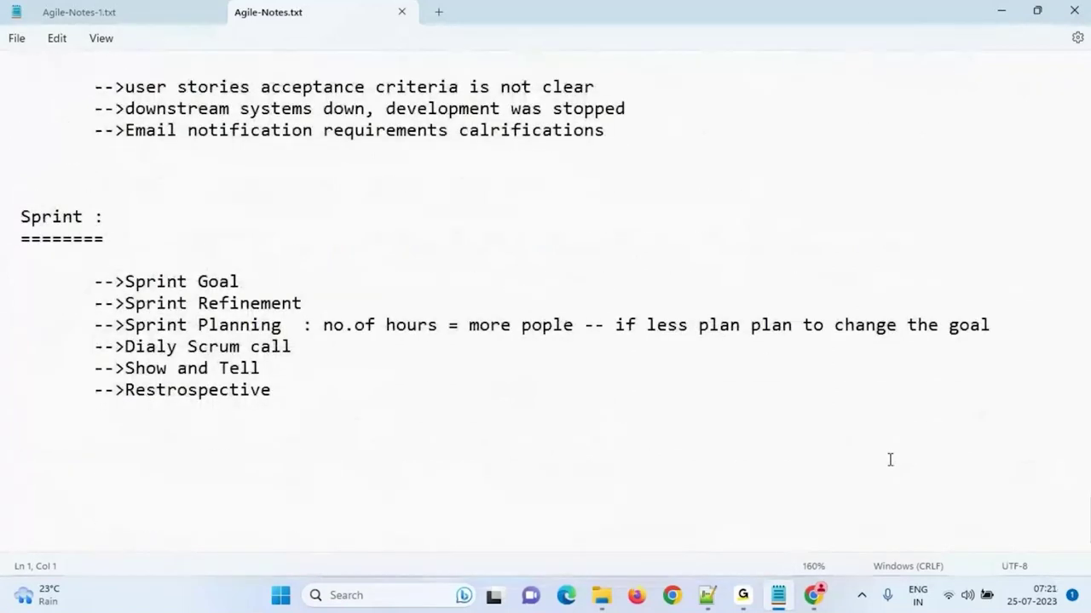
scroll(889, 460, up, 7)
scroll(889, 460, up, 6)
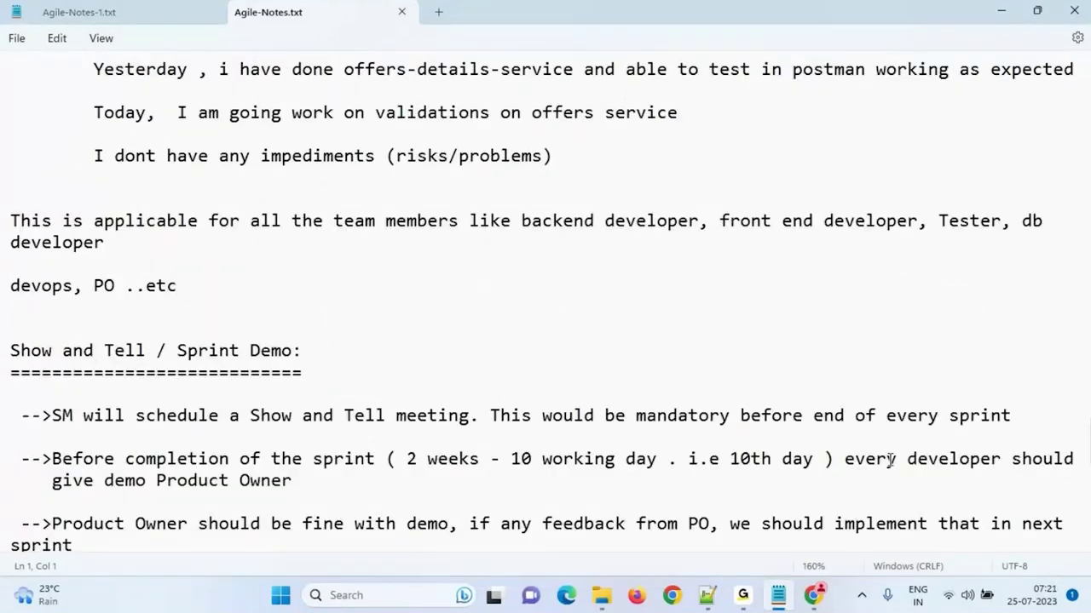
scroll(889, 460, up, 10)
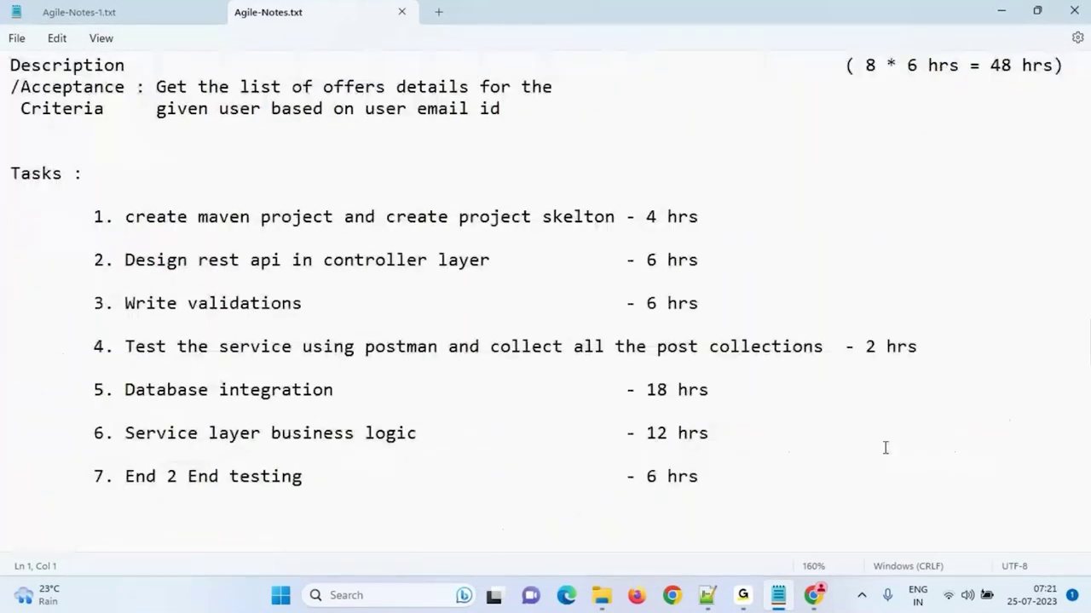
Select the whole offers-details-service example, from the Example heading through task 7, End 2 End testing
click(12, 173)
scroll(239, 250, up, 2)
key(Up)
key(Up)
key(Up)
key(Up)
key(Up)
key(Up)
key(Up)
key(Up)
key(Up)
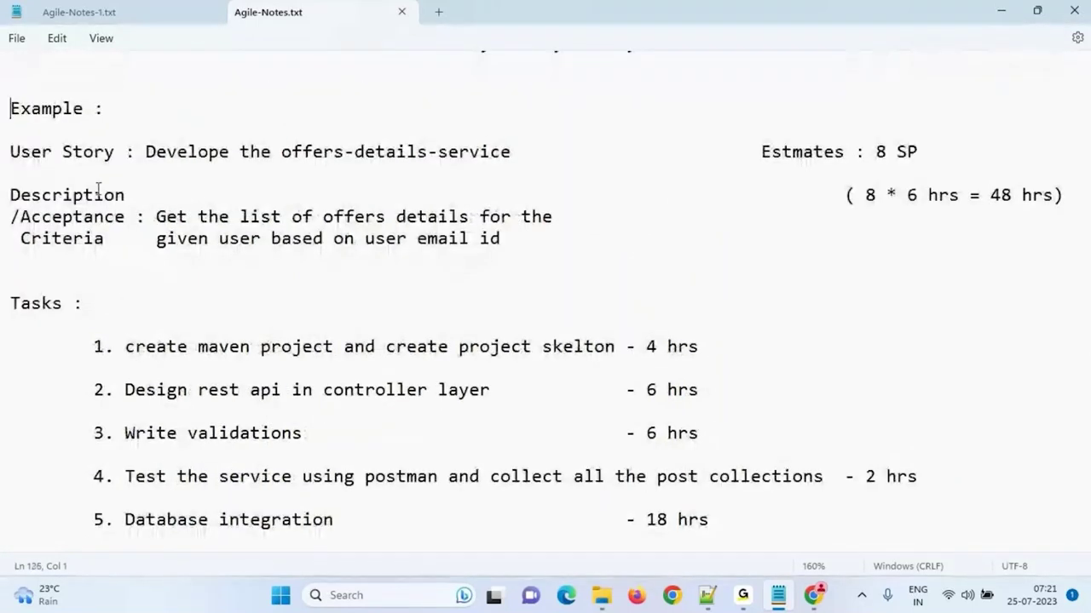
scroll(238, 375, down, 4)
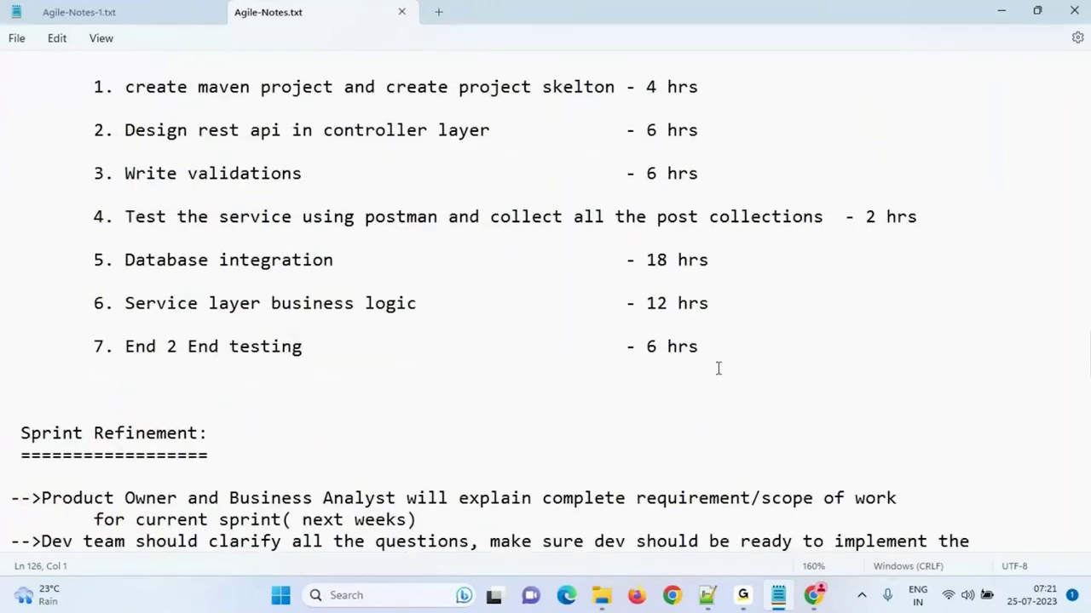
shift+click(728, 350)
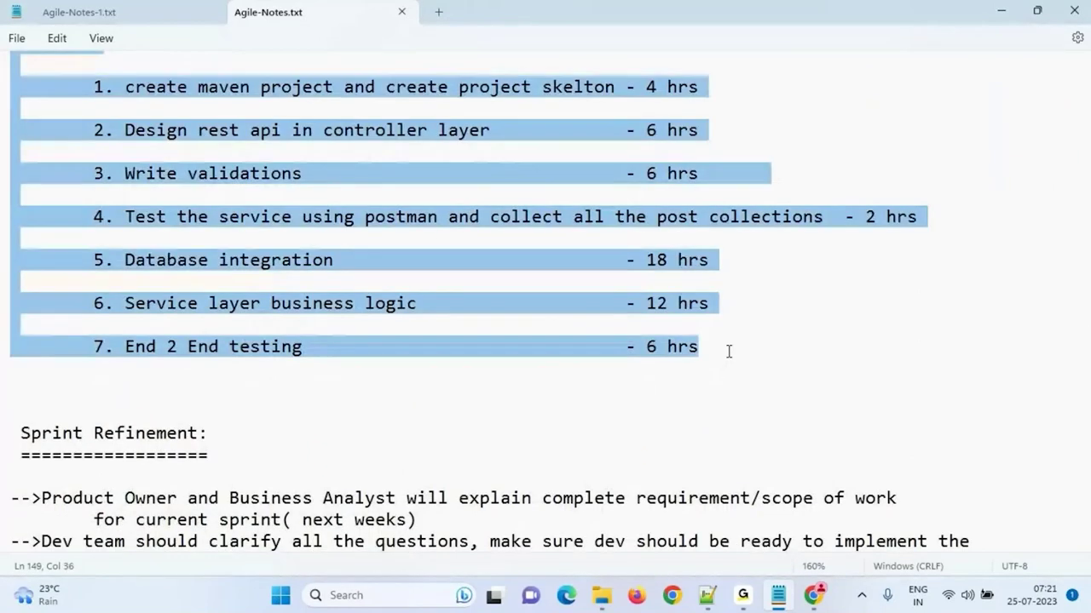
Paste the copied offers-details-service example with its seven tasks below the login details in Agile-Notes-1.txt
click(150, 21)
key(Return)
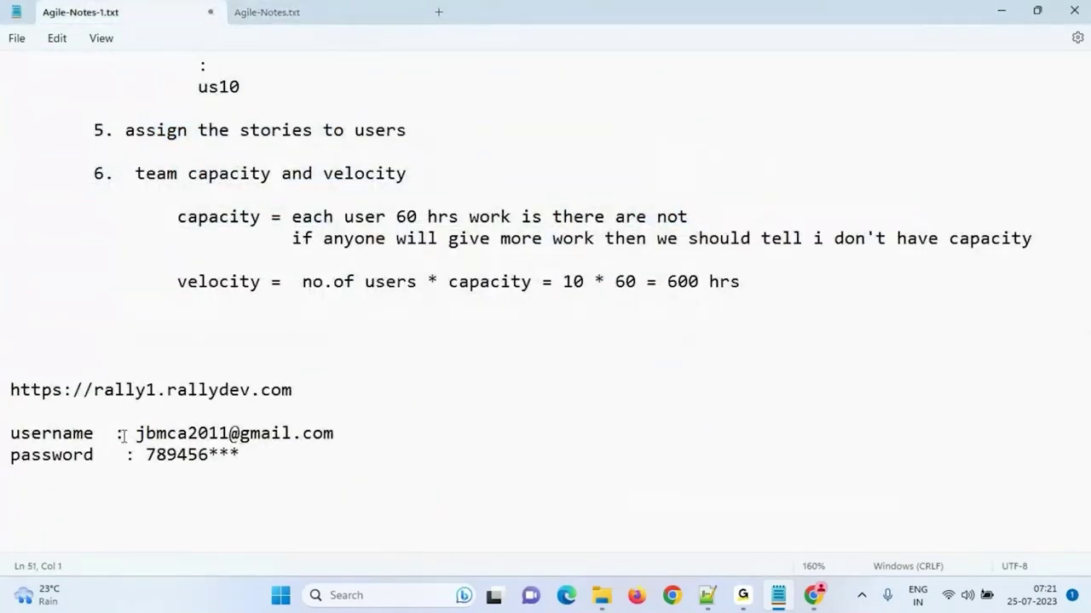
key(ctrl+v)
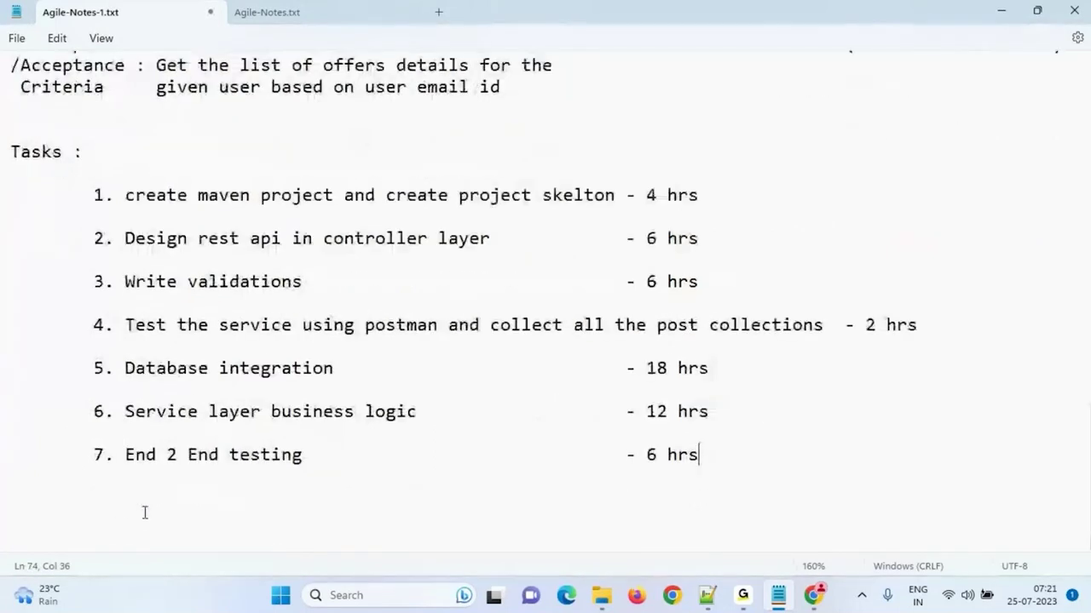
Add the heading "User story and task status :" below the task list and underline it with a row of equals signs
key(Return)
key(Return)
key(Return)
key(Return)
text(User story and task status)
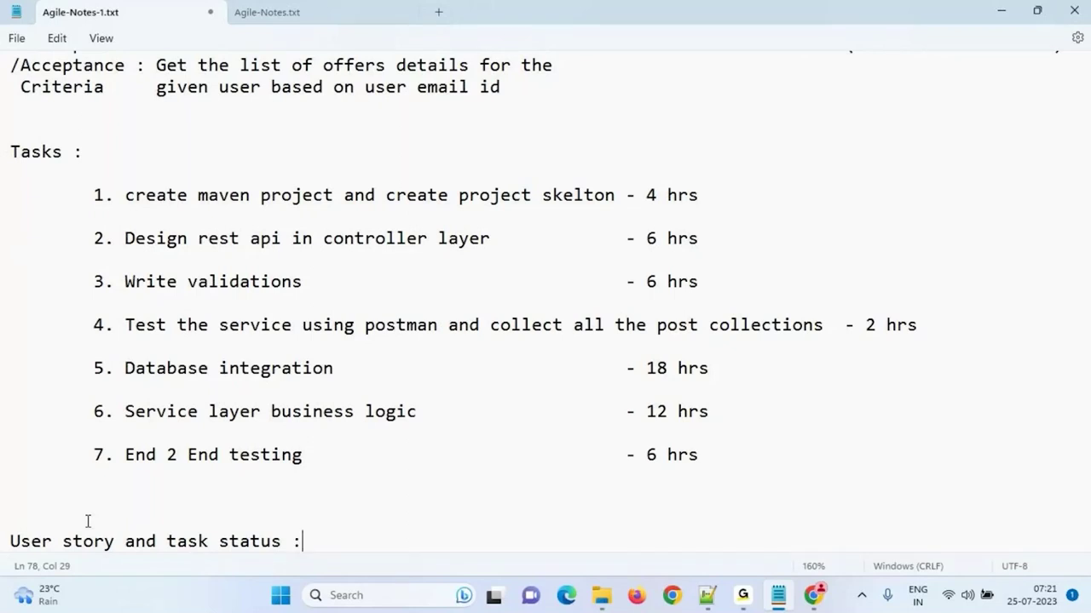
text( :)
key(Return)
text(===========================)
key(Return)
key(alt+Tab)
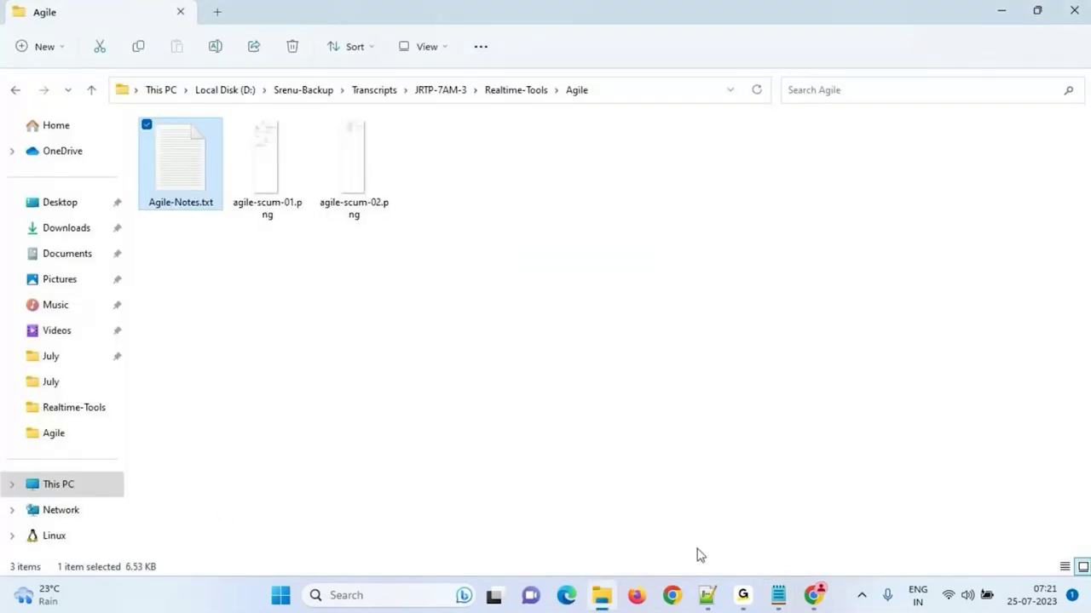
click(811, 595)
key(alt+Tab)
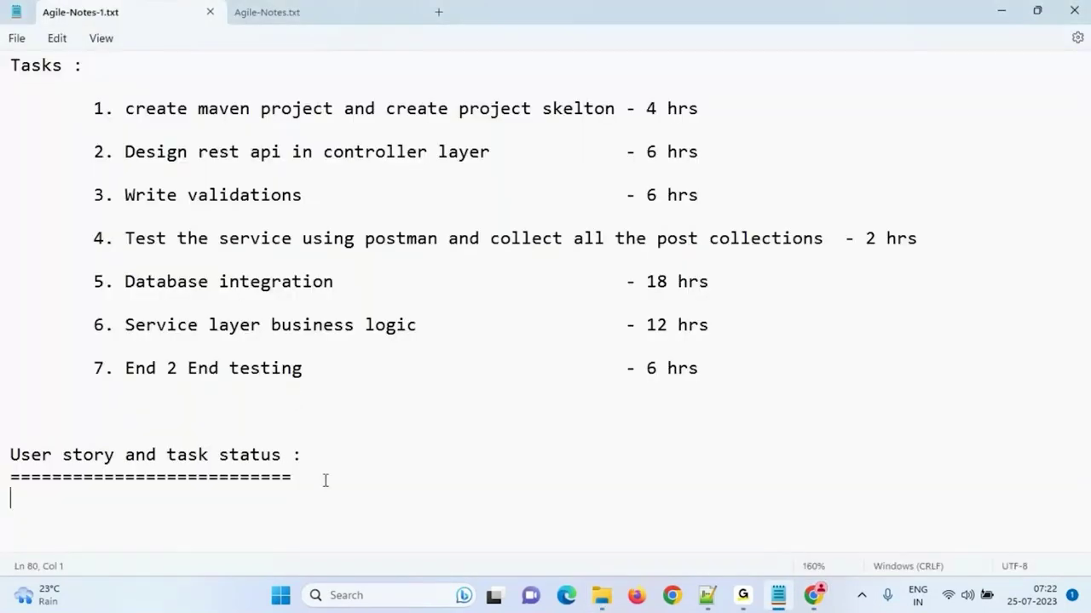
Start an indented header row under the task status heading with the columns Defined and Inprogress, spaced widely apart
key(Tab)
key(Tab)
key(Tab)
key(Tab)
key(Tab)
key(Tab)
text(Define)
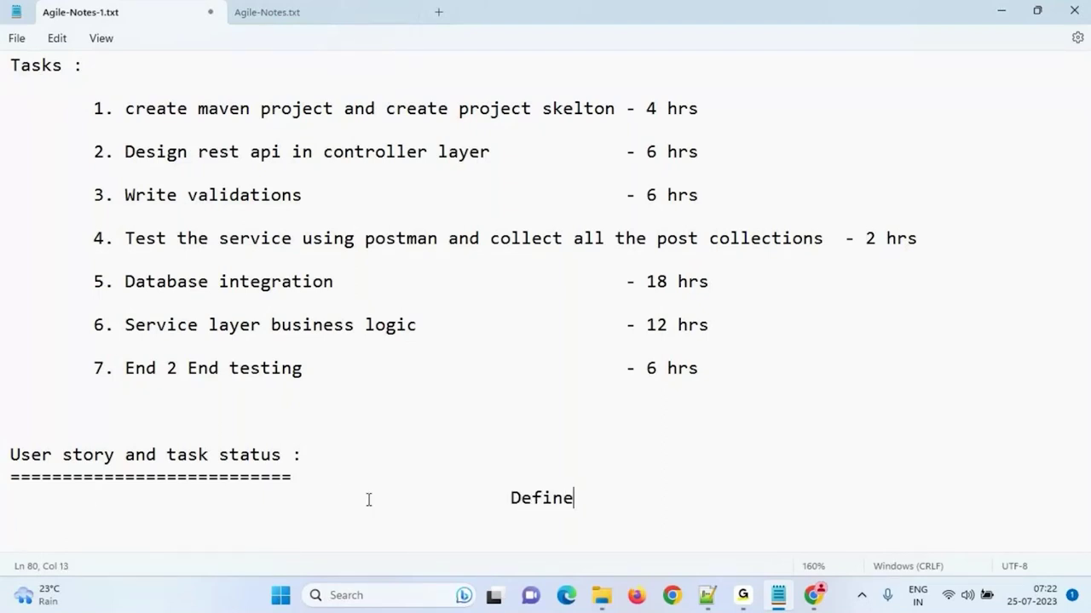
text(d   Inprogress)
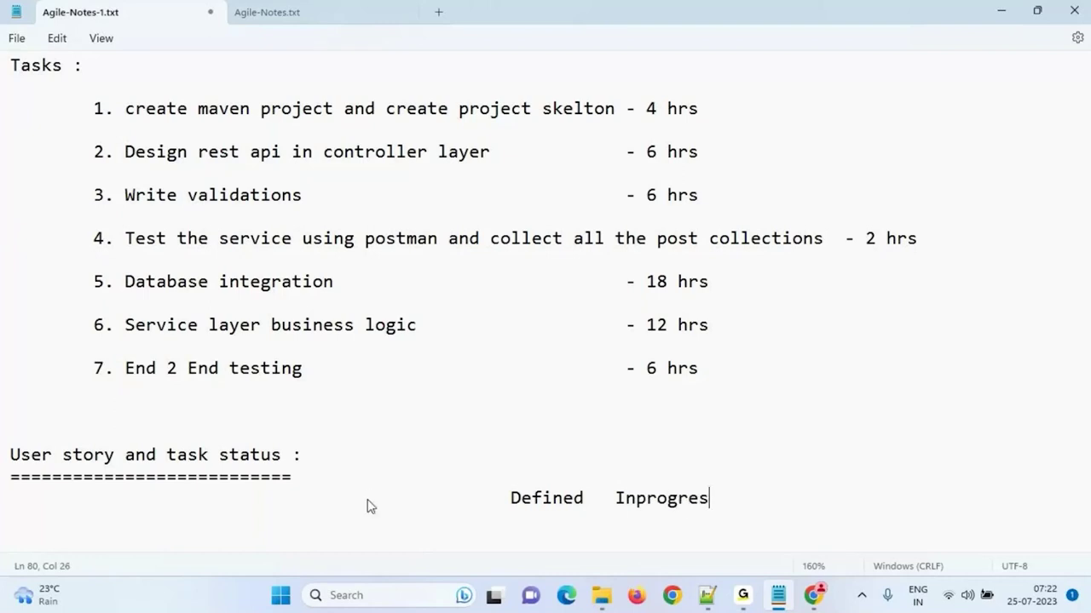
key(Left)
key(Left)
key(Left)
key(Left)
key(Left)
key(Left)
key(Left)
key(Left)
key(Left)
key(Tab)
key(End)
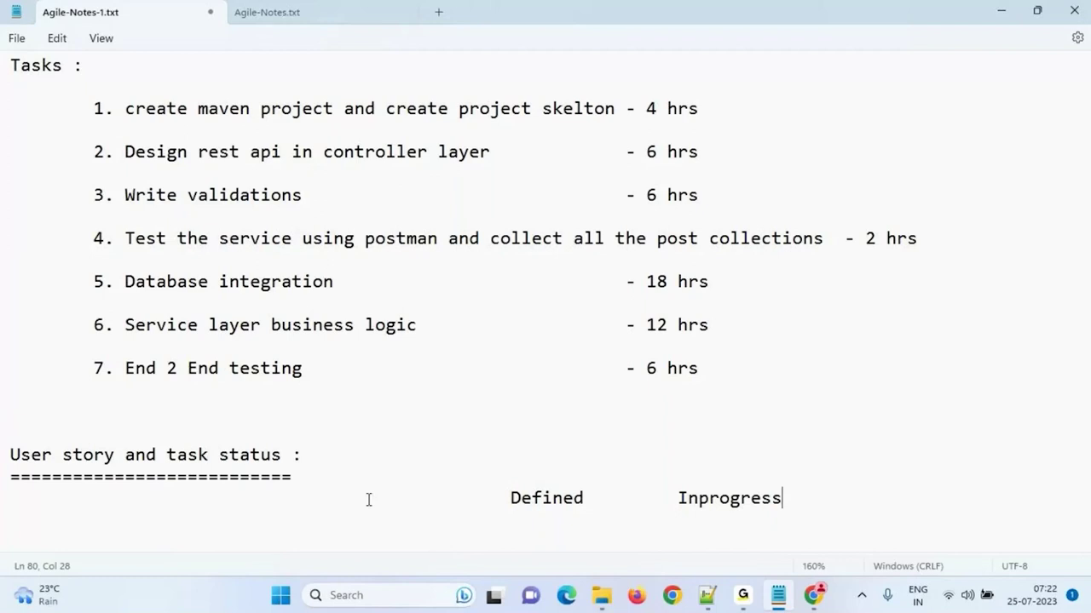
Add the columns Completed and Accepted to the header row and leave blank lines below it
text(Comple)
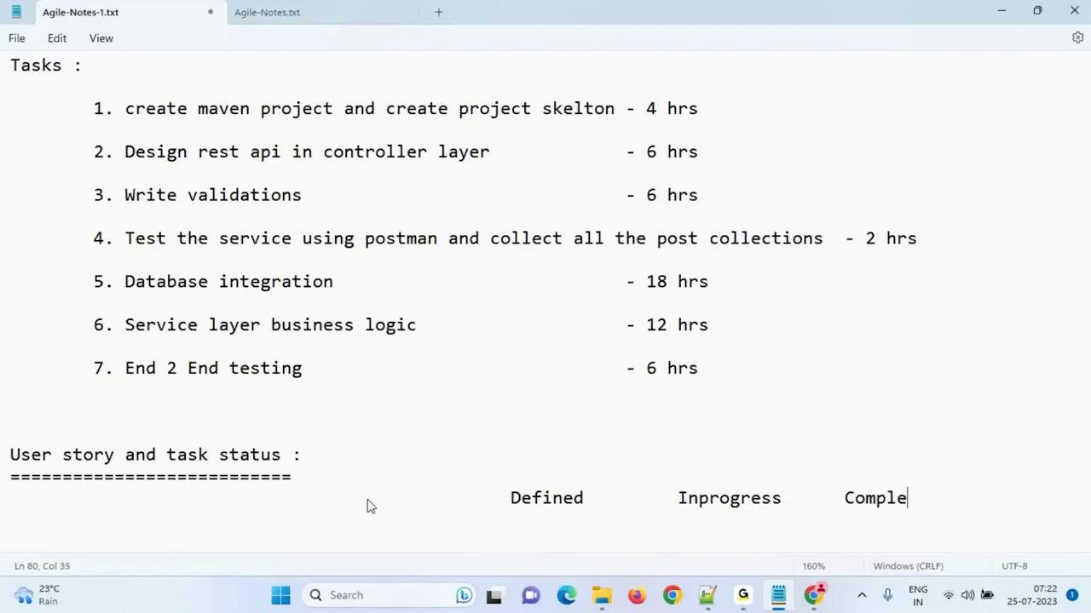
text(ted)
key(Tab)
text(Accepted)
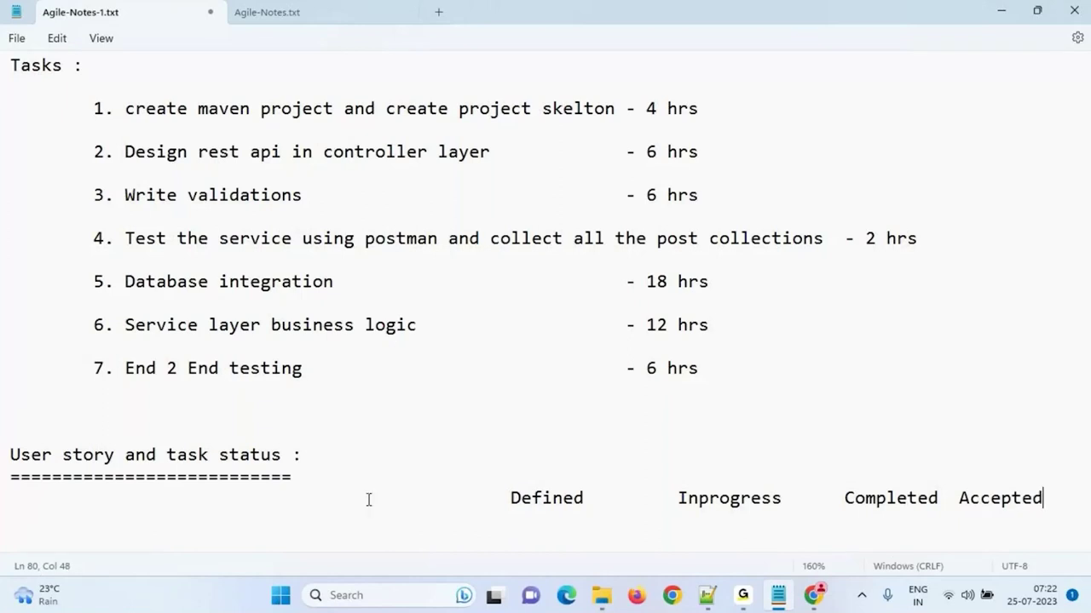
key(Return)
key(Return)
key(Return)
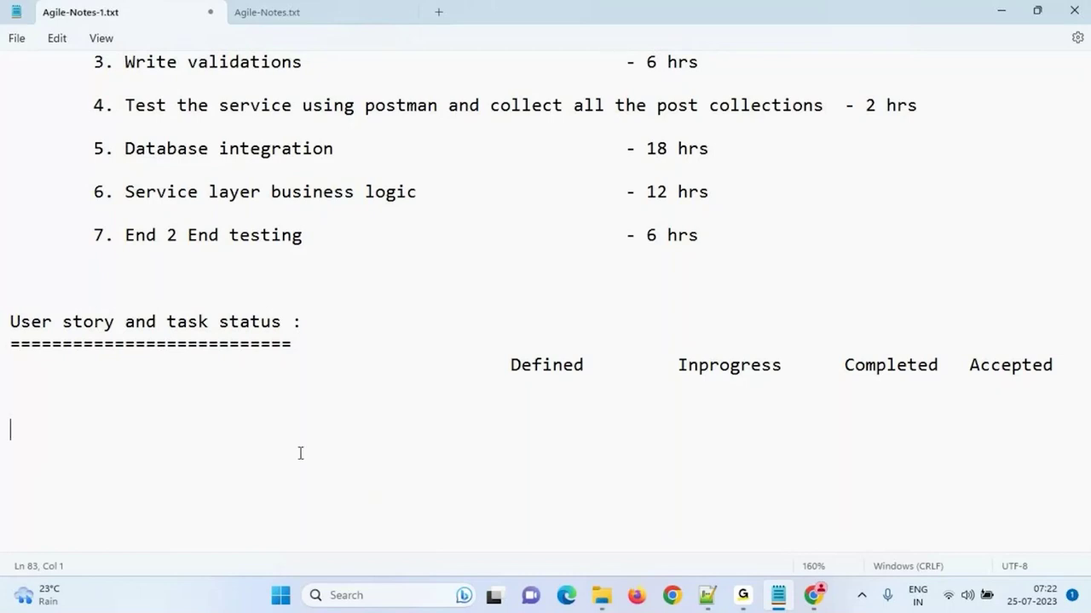
Copy the text of task 1, without its hours, below the header row and break it into two lines before "and"
scroll(300, 453, up, 3)
drag(125, 170, 616, 164)
key(ctrl+c)
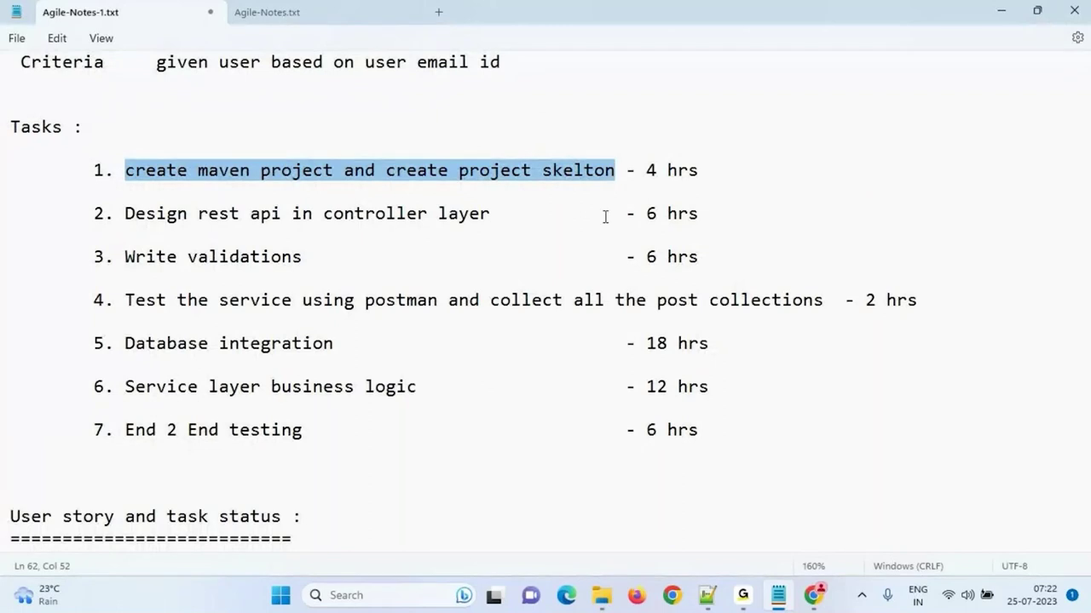
scroll(146, 451, down, 2)
click(42, 388)
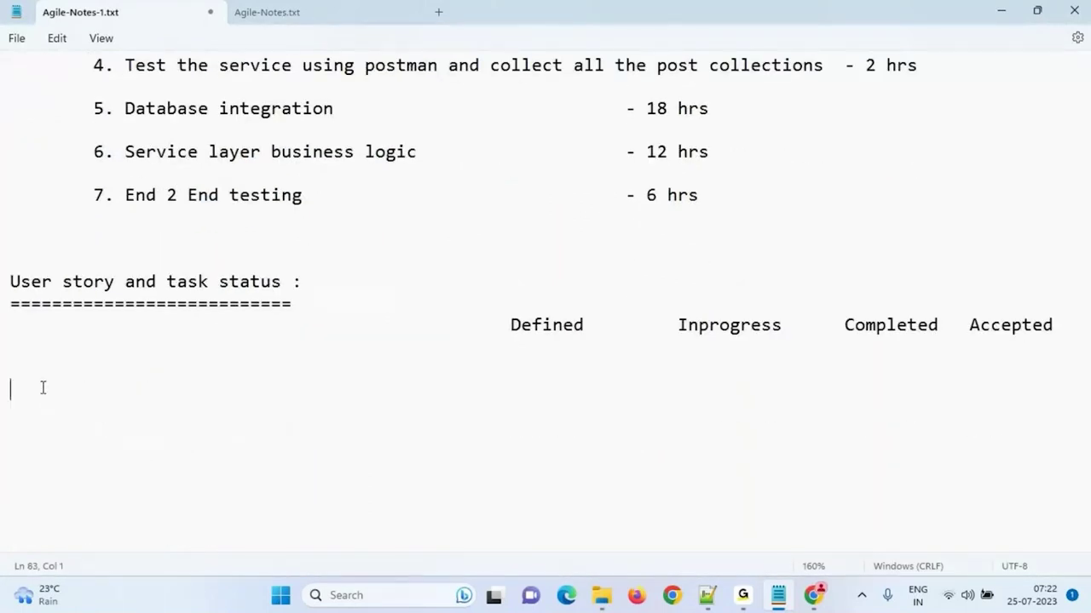
key(ctrl+v)
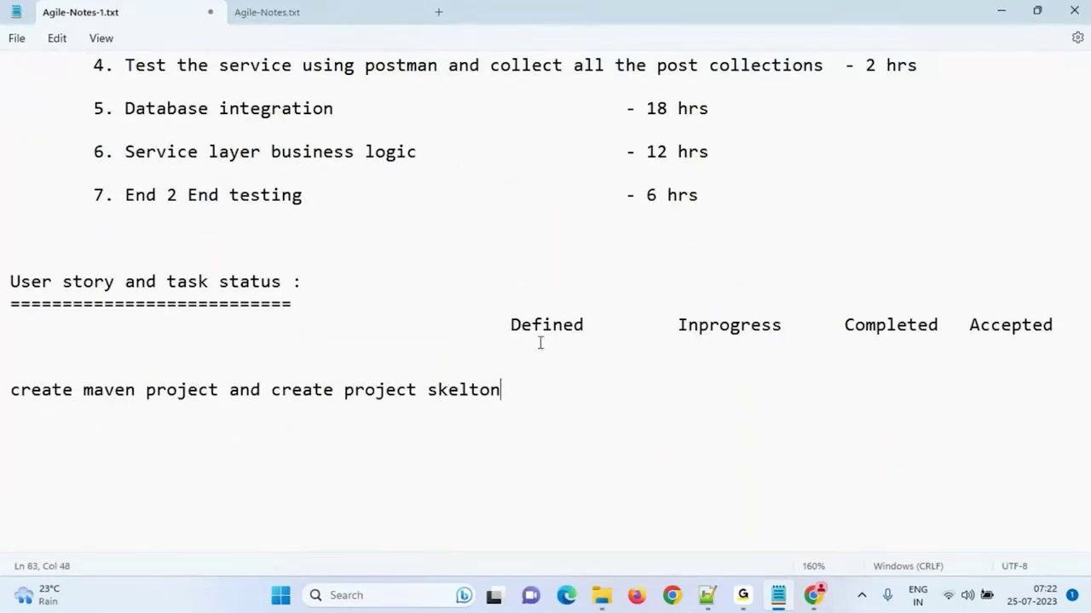
click(504, 328)
click(230, 391)
key(Return)
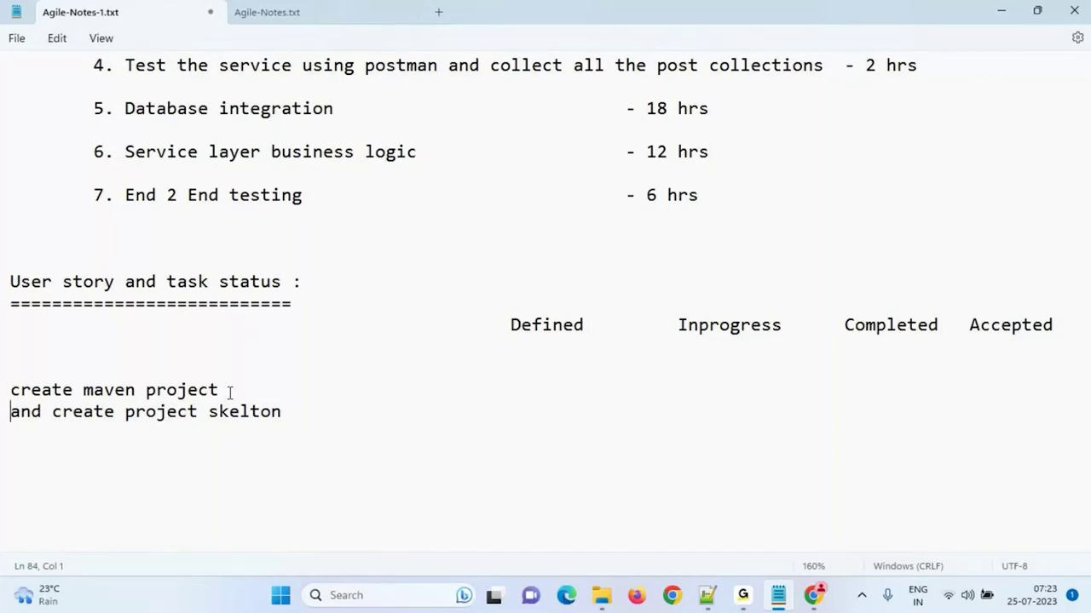
Remove the Defined and Accepted columns from the header row and pull Inprogress and Completed closer to the line start
drag(502, 324, 589, 324)
key(Delete)
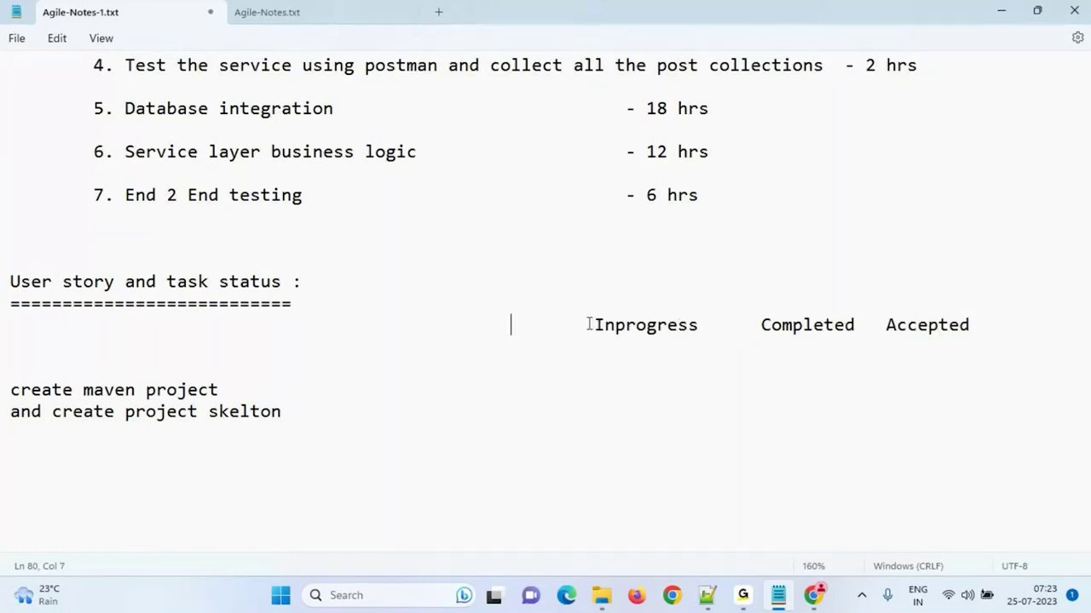
drag(886, 324, 974, 325)
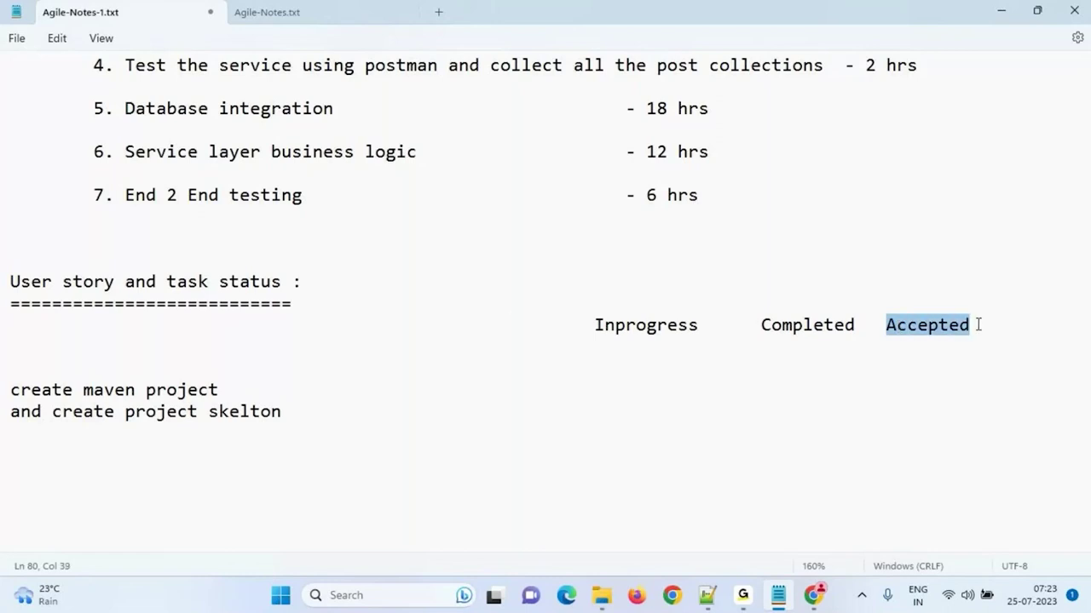
key(Delete)
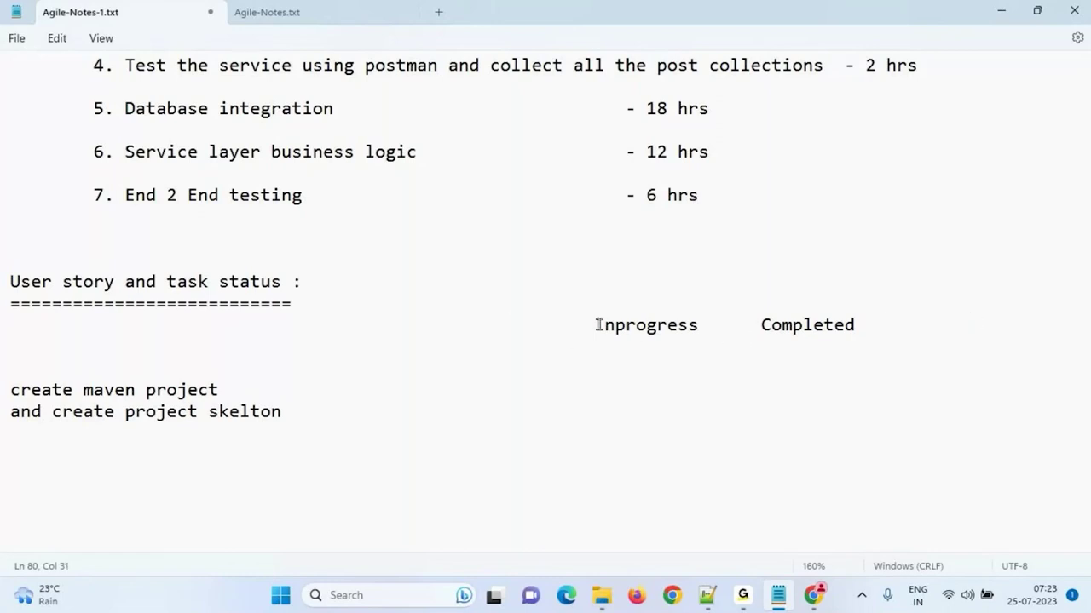
click(599, 324)
key(BackSpace)
key(BackSpace)
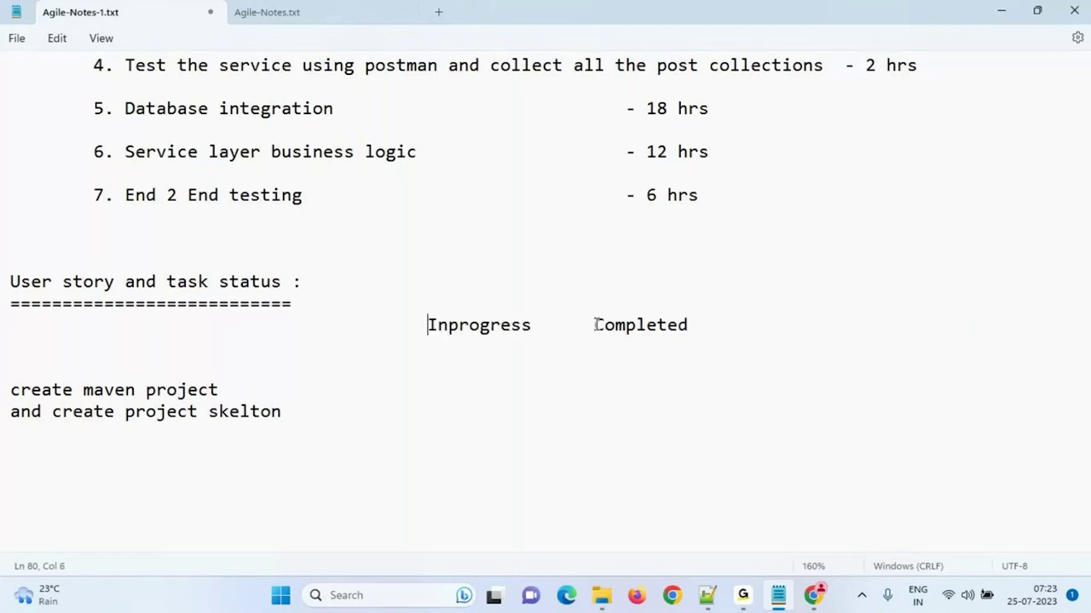
Append the columns "Estimated hrs" and "Completed Hrs" to the header row
click(748, 328)
key(Tab)
text(Estima)
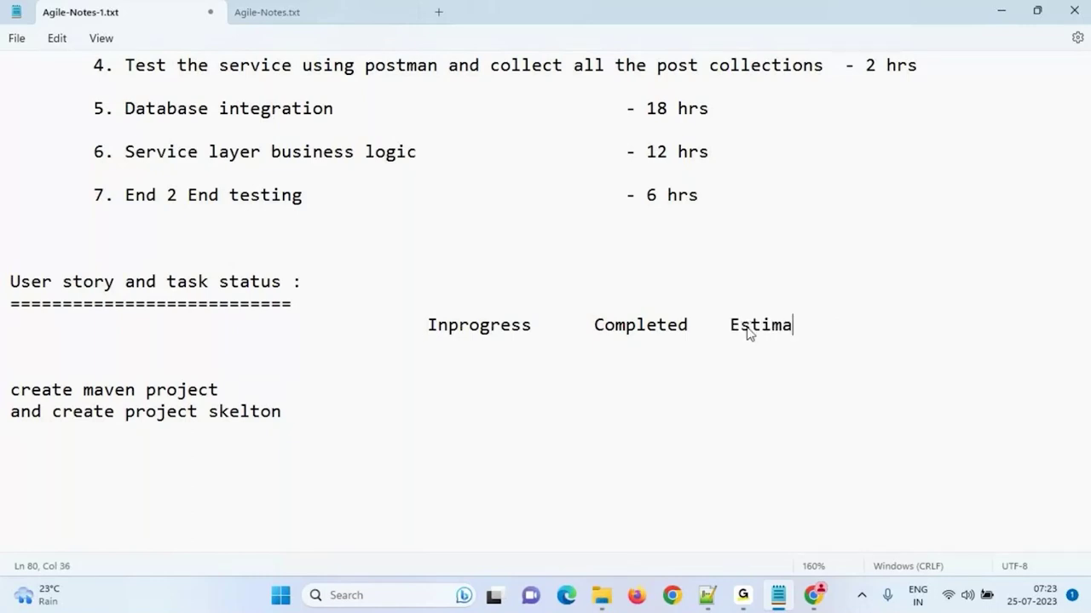
text(ted hr)
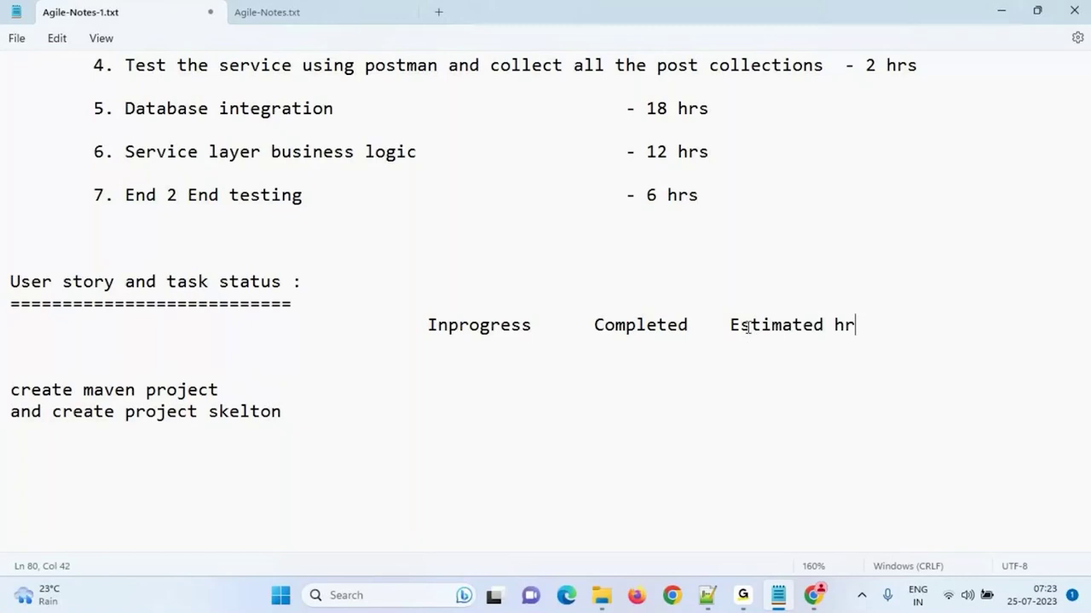
text(s  Completed H)
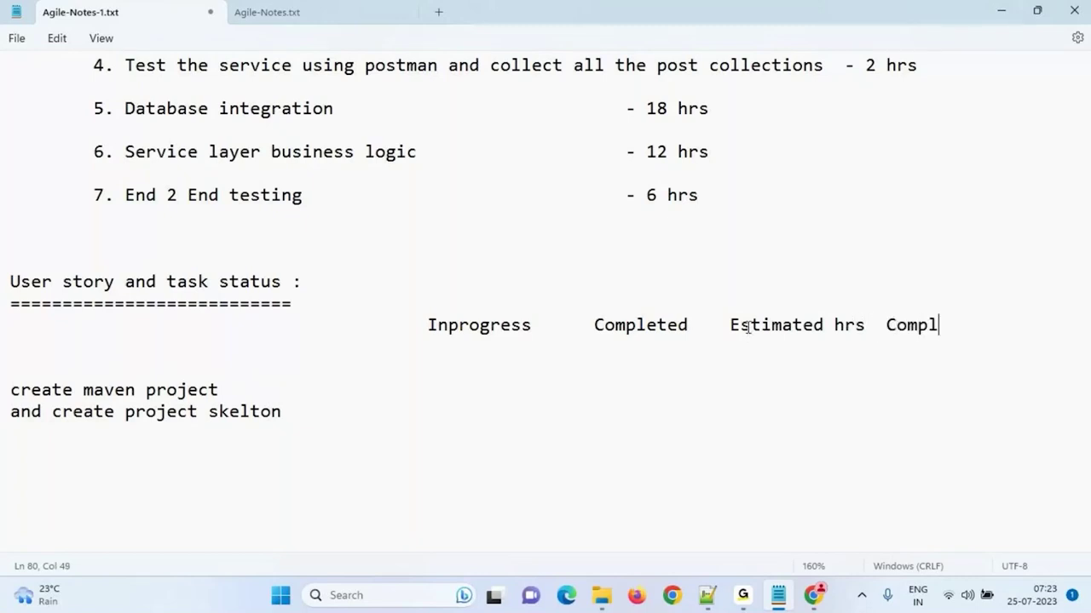
text(rs)
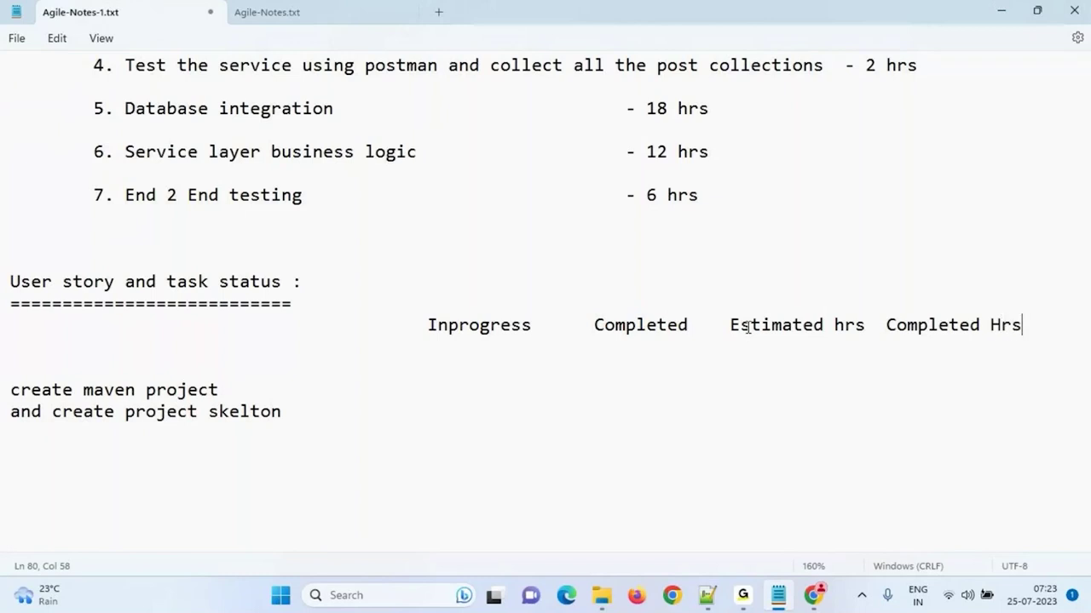
Fill in the maven project task's row with P for Inprogress, C for Completed, 4 estimated hours and 4 completed hours
key(Down)
key(Down)
key(Down)
key(End)
key(Tab)
key(Tab)
key(Tab)
key(Tab)
text(P)
key(Tab)
text(4		 4)
click(645, 395)
click(614, 392)
text(C)
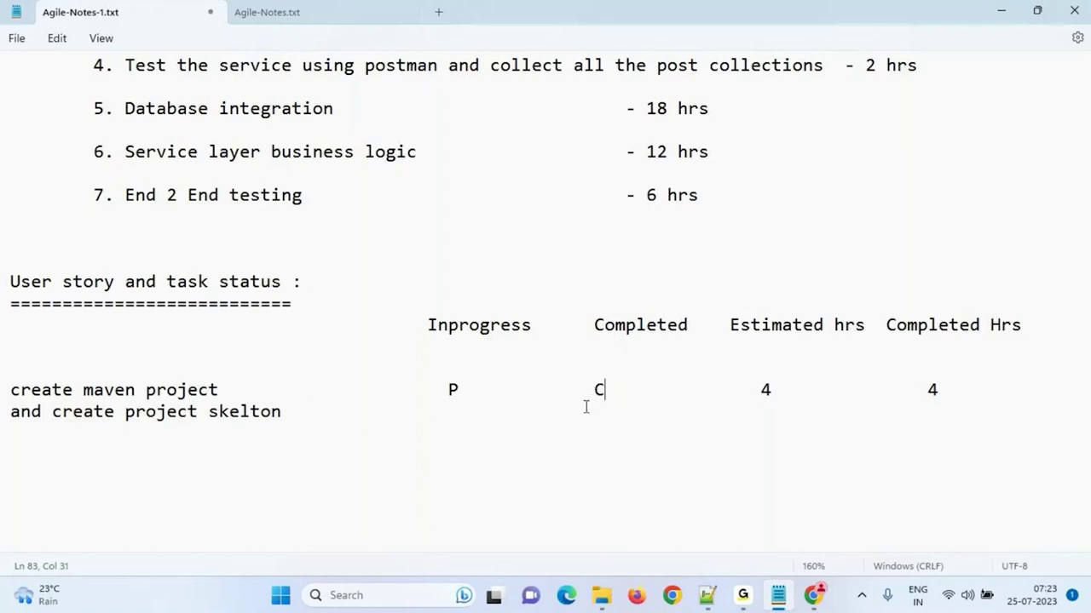
drag(759, 388, 773, 389)
Indent both lines of the maven project task by one tab and shift the Inprogress heading toward its P entry
click(47, 354)
scroll(432, 443, down, 1)
click(14, 371)
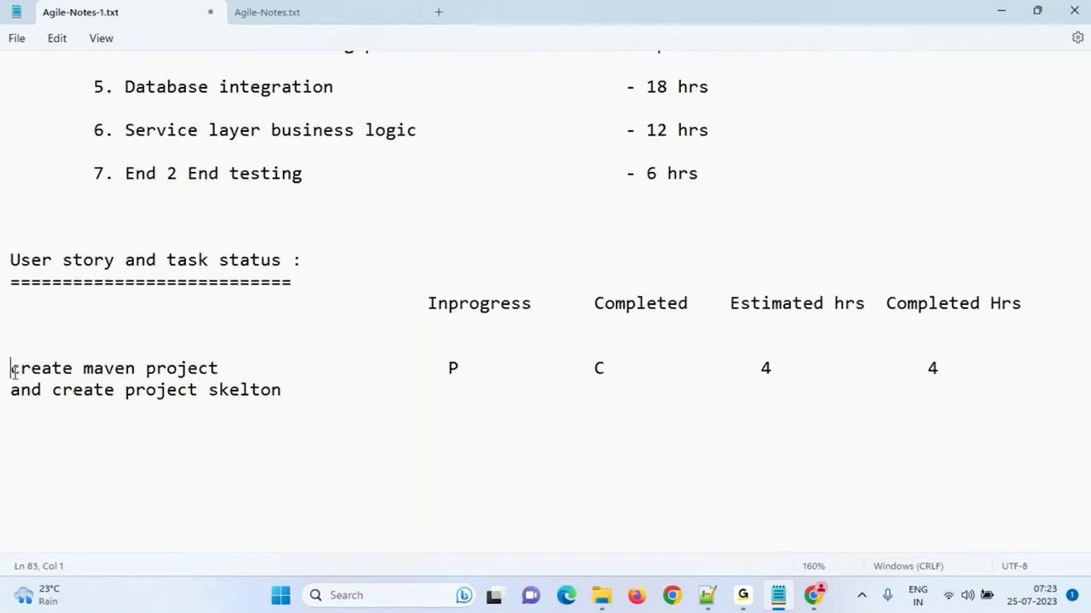
key(Tab)
click(11, 412)
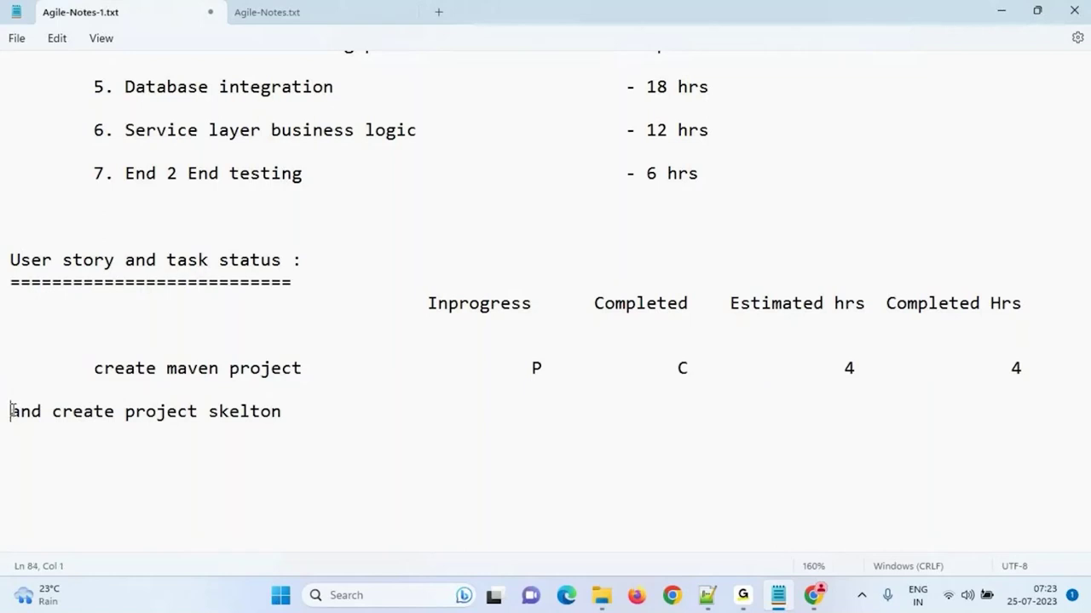
key(Tab)
click(426, 303)
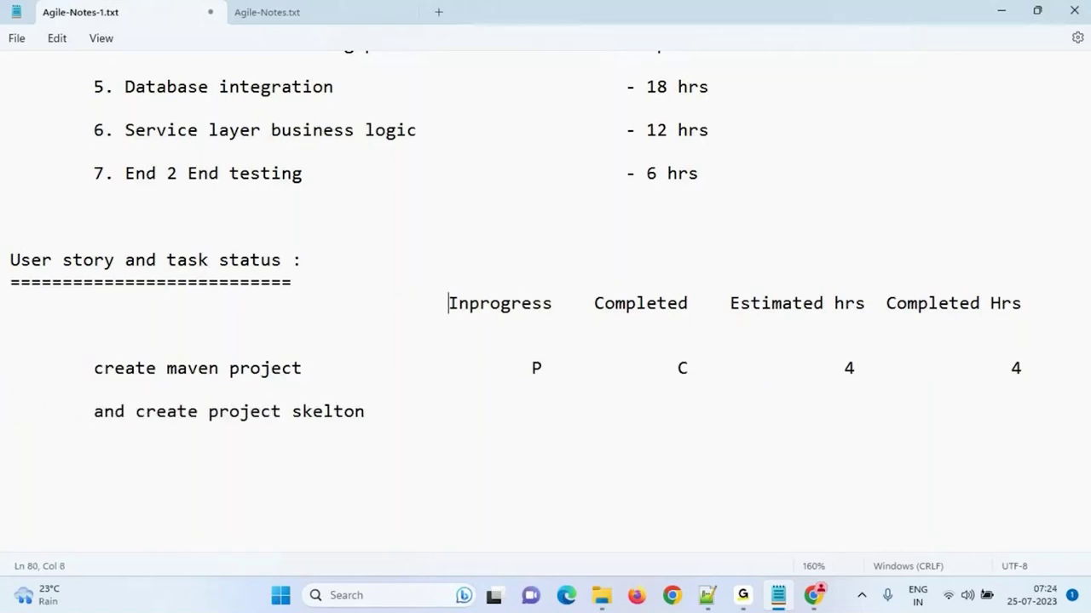
Label the maven project task Day1 and copy that label to a new row below it
click(17, 407)
text(Day1)
key(shift+Left)
key(shift+Left)
key(shift+Left)
key(shift+Left)
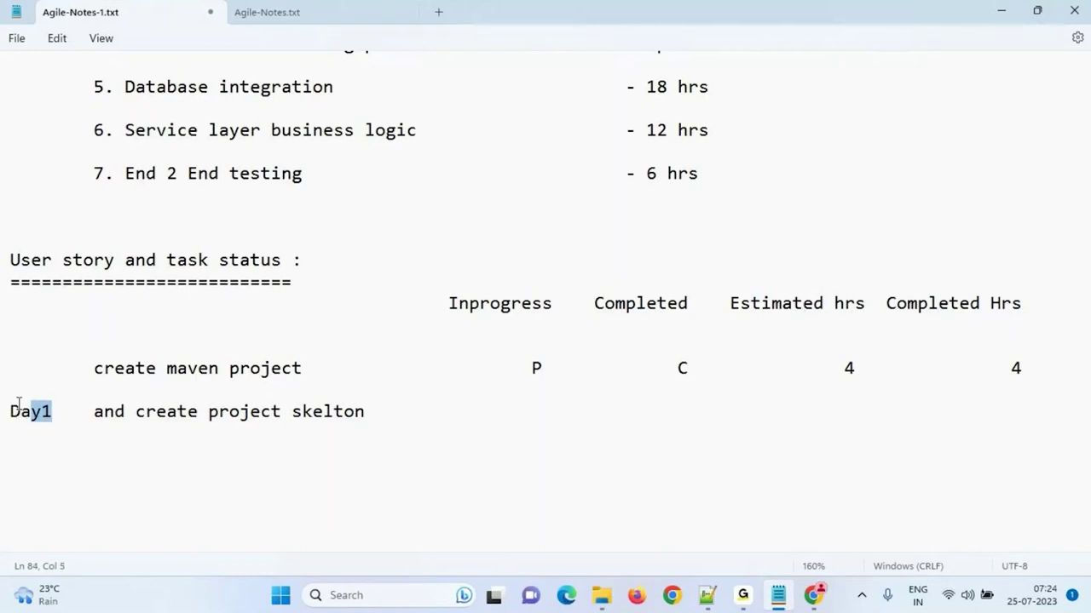
key(ctrl+c)
key(Left)
key(Down)
key(Down)
key(Down)
key(ctrl+v)
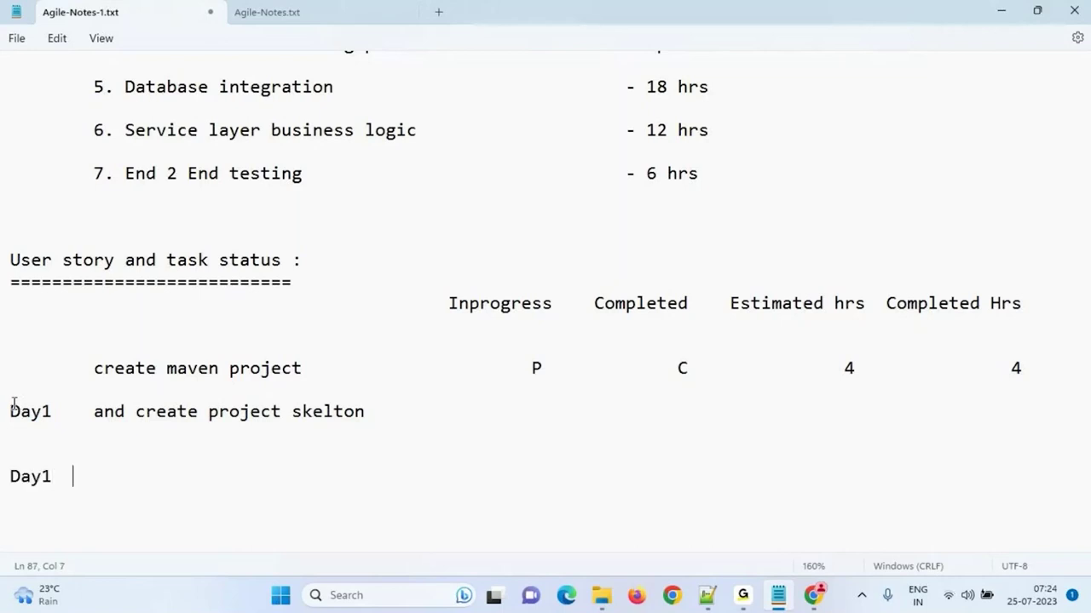
Copy the text of task 2, "Design rest api in controller layer", beside the second Day1 label
scroll(374, 462, up, 1)
scroll(374, 463, up, 5)
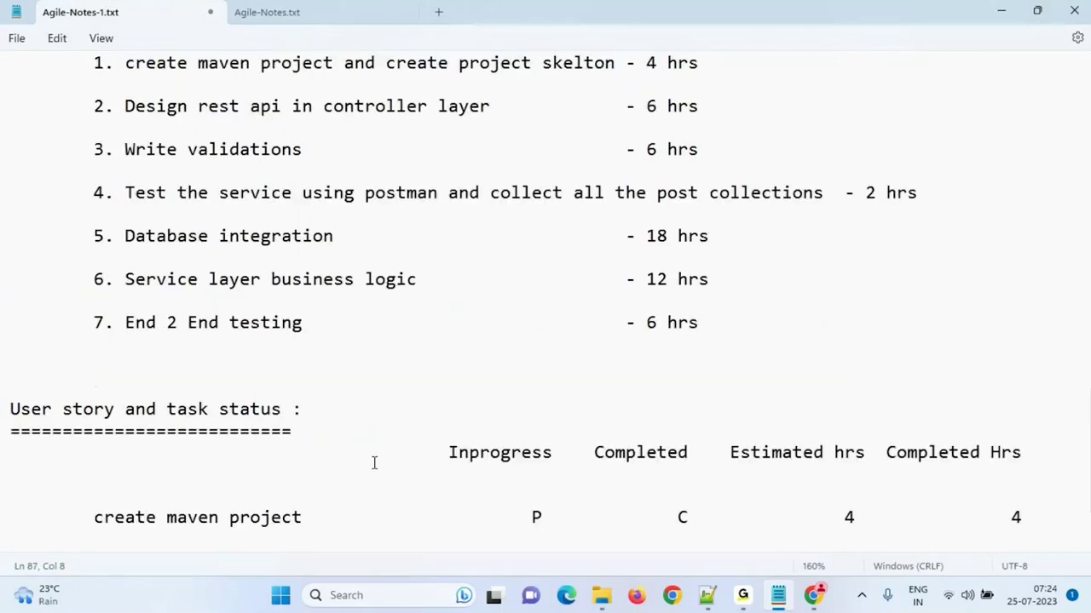
drag(122, 218, 493, 218)
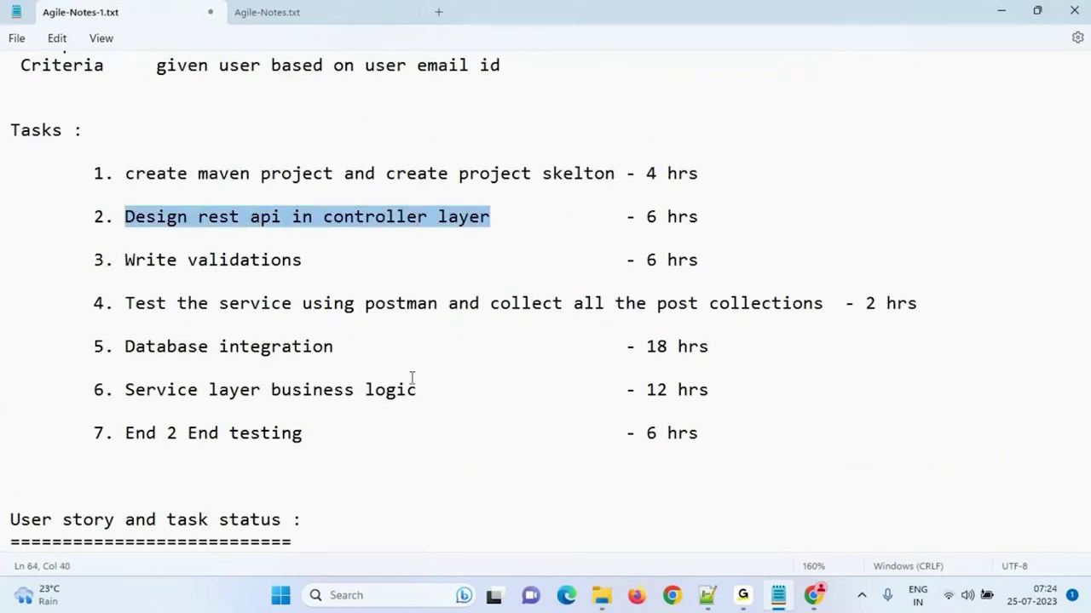
scroll(411, 380, down, 2)
click(105, 474)
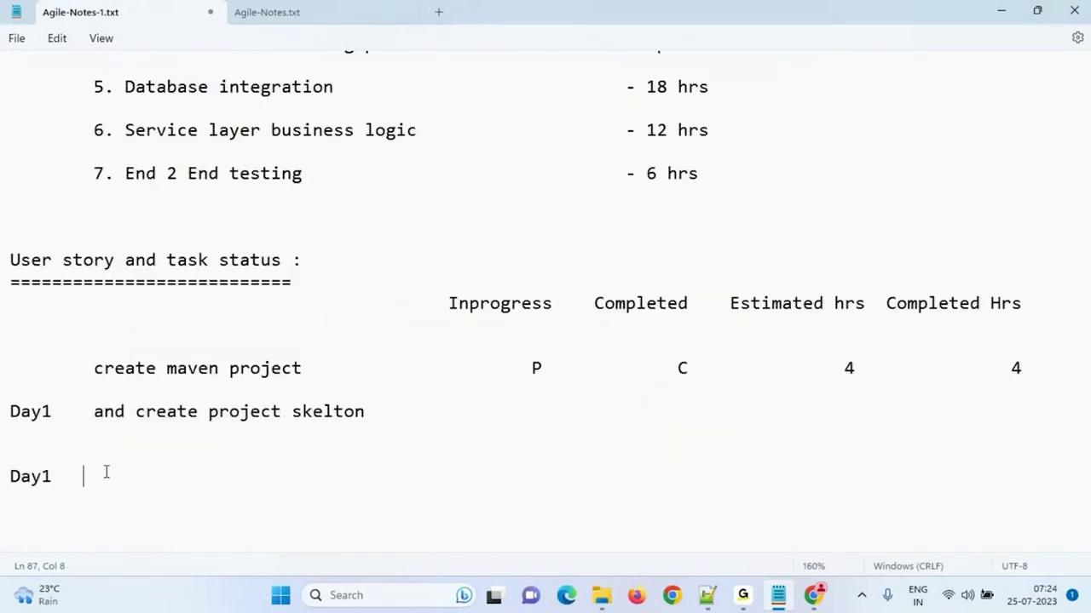
key(ctrl+v)
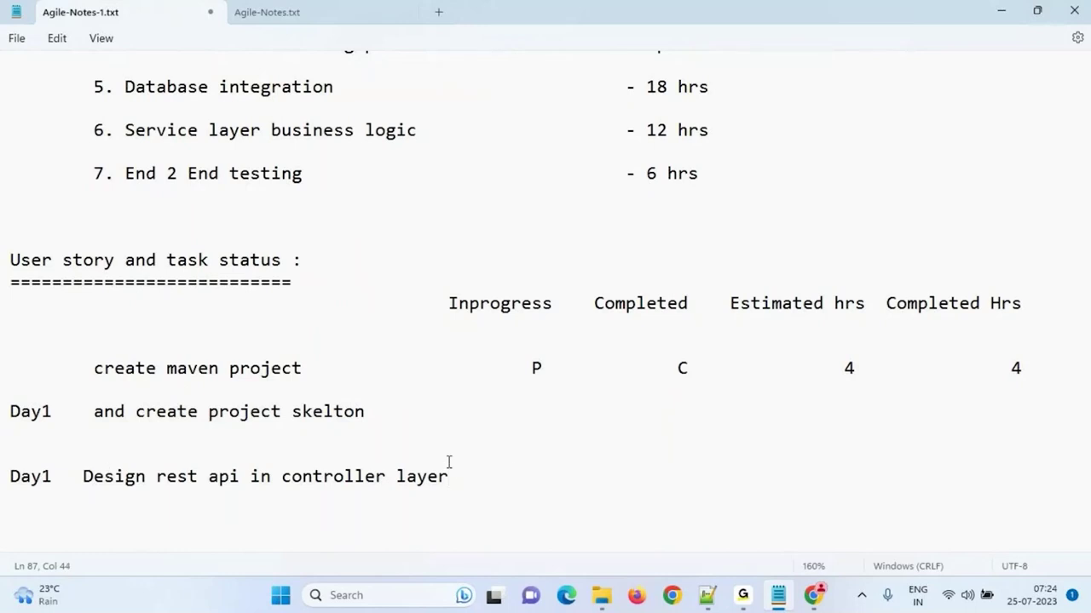
Fill in the rest api design row with P for Inprogress, 6 estimated hours and 2 completed hours, leaving Completed empty
text(P)
key(Tab)
key(Tab)
key(Tab)
key(Tab)
text(6)
key(Tab)
key(Tab)
text(2)
scroll(633, 417, down, 1)
drag(542, 455, 530, 455)
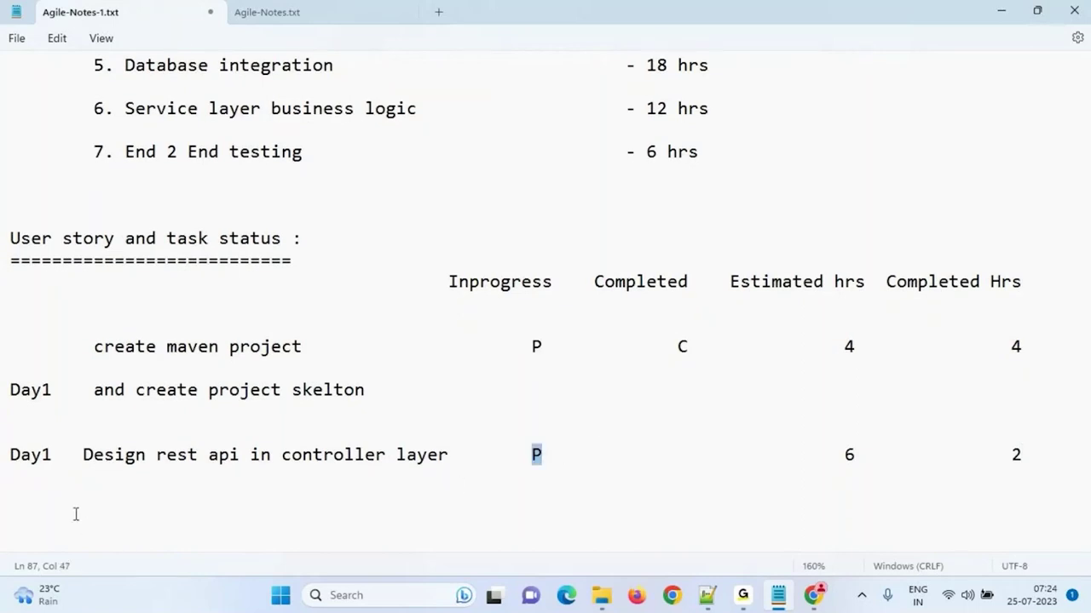
click(12, 455)
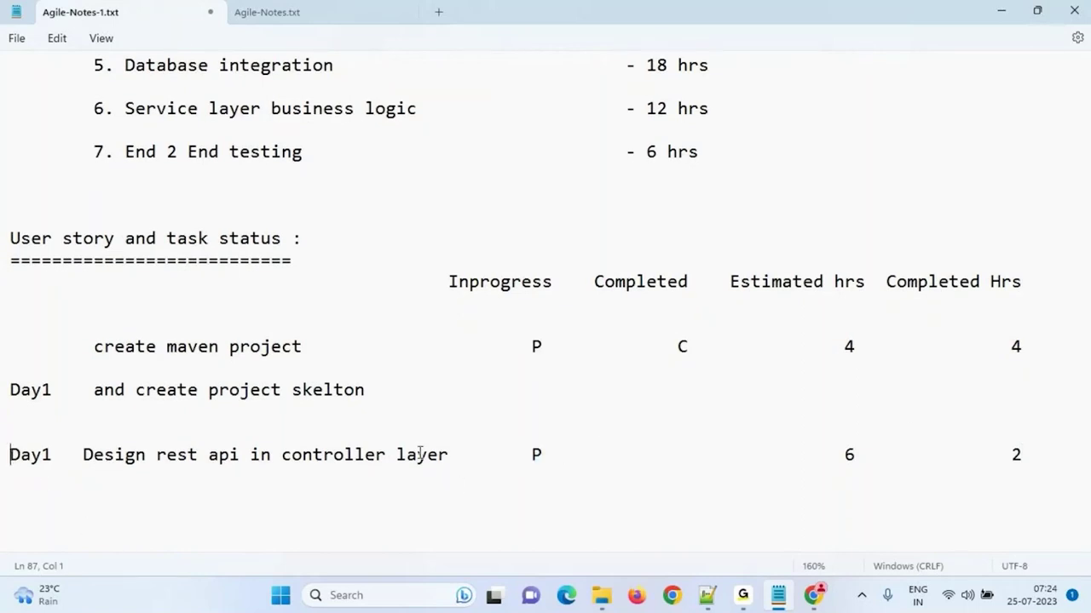
Duplicate the Day1 rest api design row below itself and relabel the copy Day2
shift+click(1029, 445)
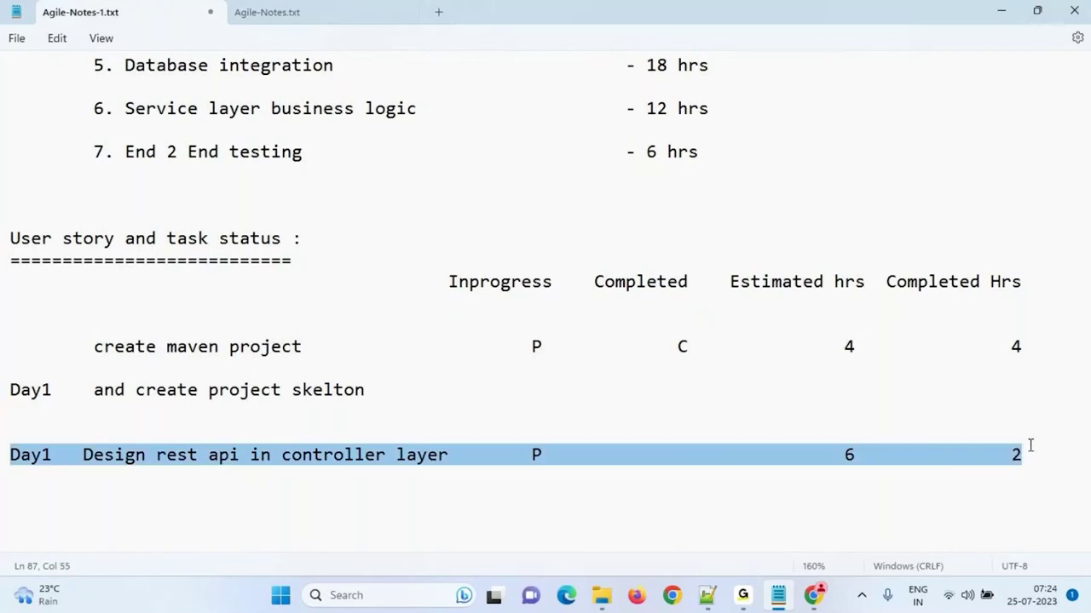
key(Down)
key(Down)
key(ctrl+v)
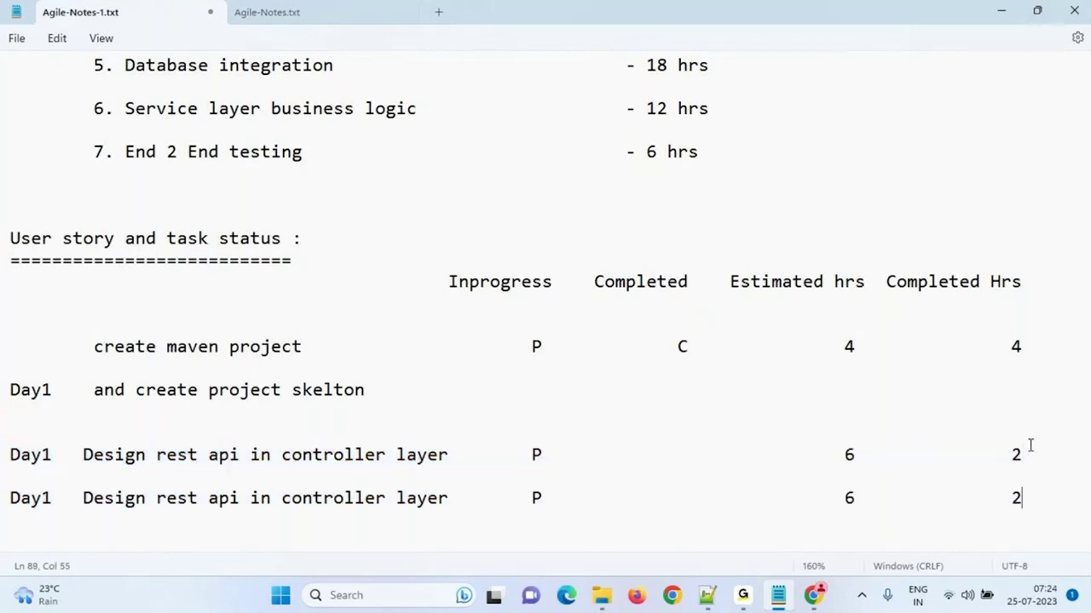
click(46, 498)
key(shift+Right)
text(2)
Add a TODO column heading after Completed Hrs in the status table, spaced clear of its neighbour
key(ctrl+minus)
click(1025, 277)
text(TODO)
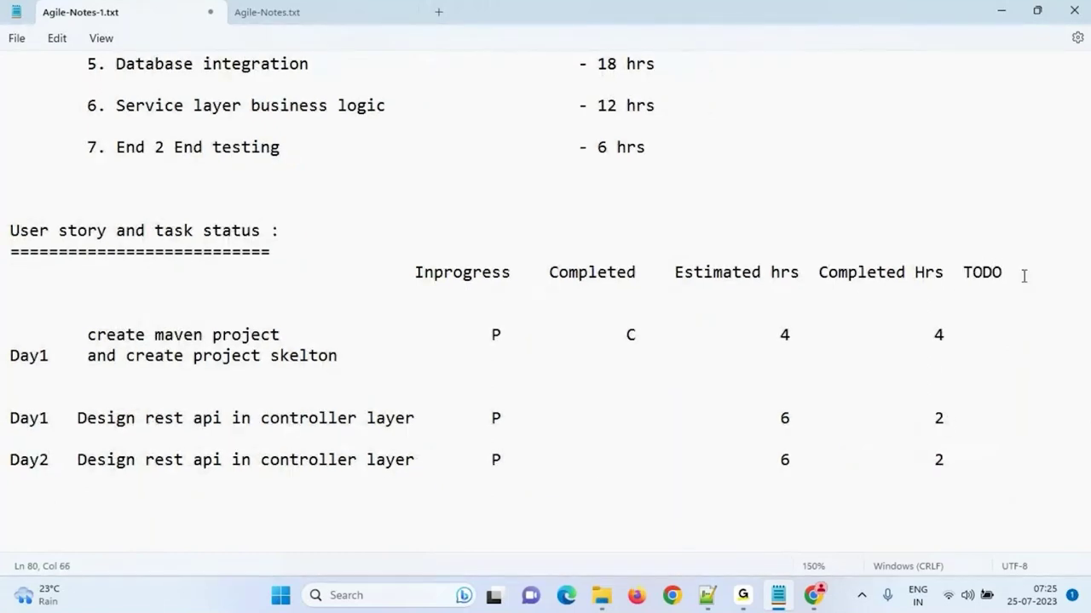
key(Left)
key(Left)
key(Left)
key(Down)
key(Down)
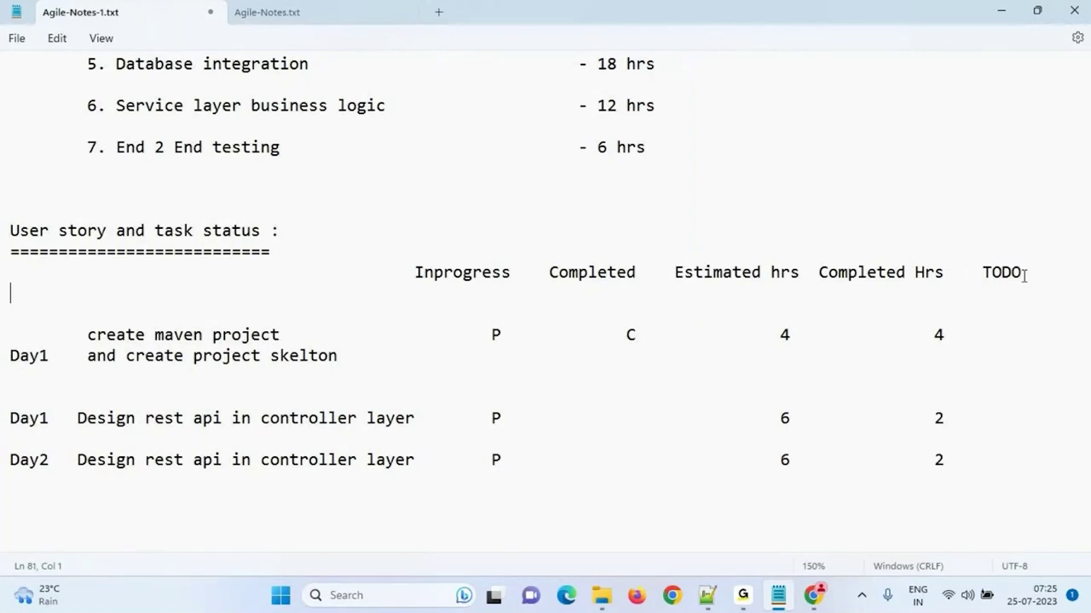
Enter TODO hours of 0 for the maven project task and 4 for the Day1 rest api design row
click(957, 326)
key(Tab)
text(0)
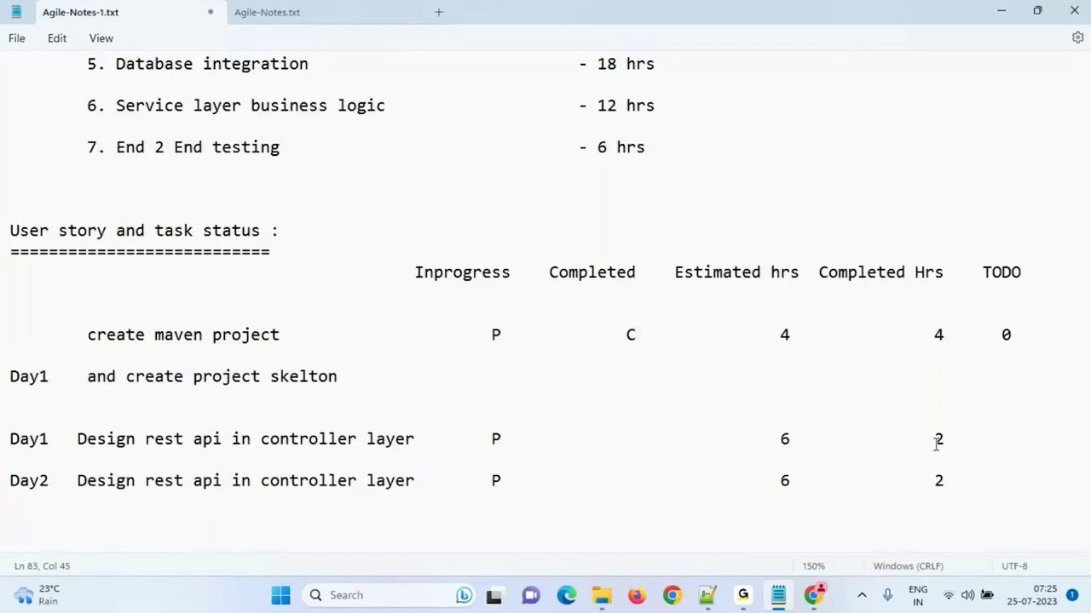
click(965, 437)
key(Tab)
text(4)
Set the Day2 rest api design row to 4 completed hours and 0 TODO hours
click(954, 483)
key(Tab)
double_click(940, 482)
text(4      0)
Add a Day3 row below Day2 and copy the text of task 3, "Write validations", beside the label
key(Return)
key(Return)
text(Day3)
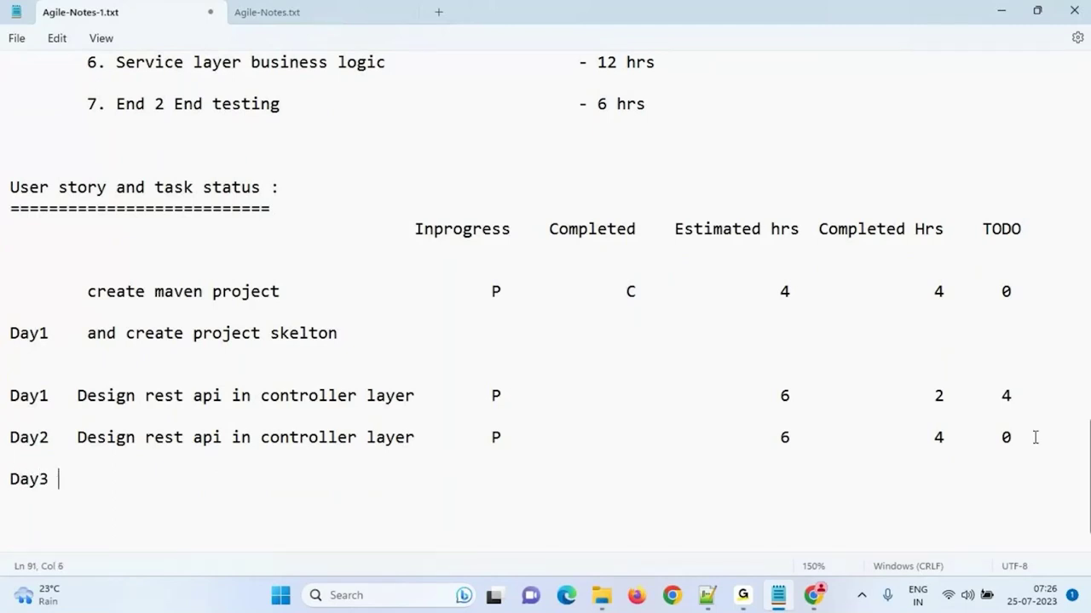
scroll(557, 358, up, 2)
scroll(156, 214, up, 1)
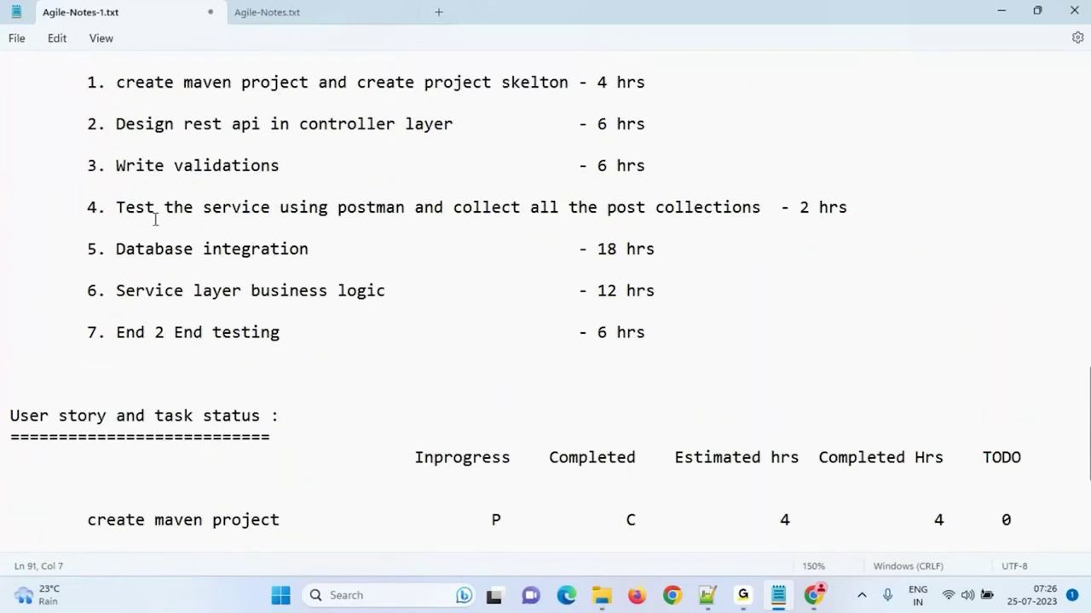
drag(116, 188, 280, 188)
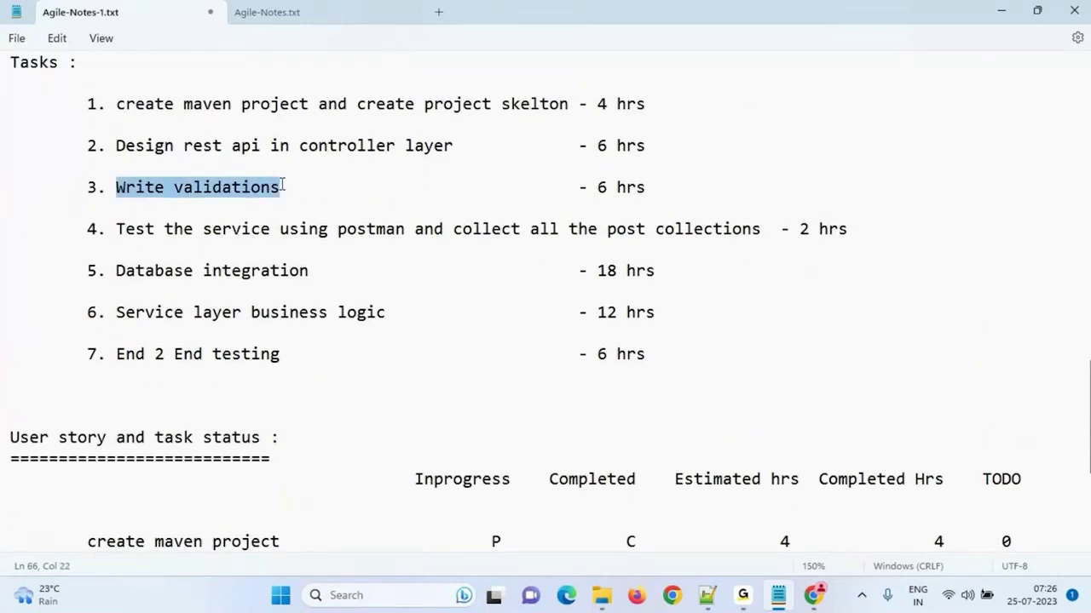
scroll(236, 363, down, 2)
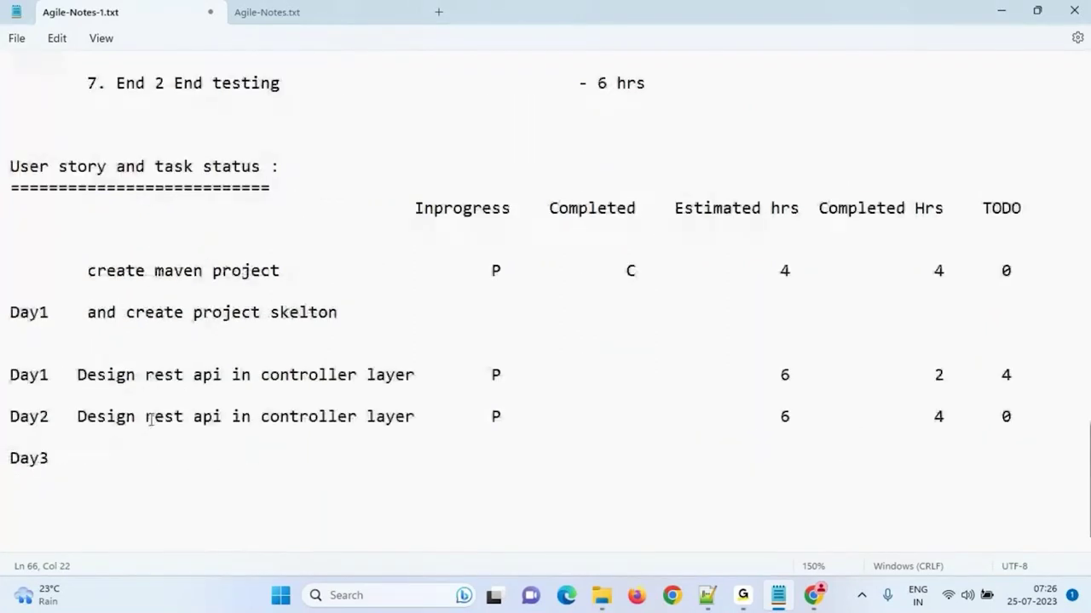
click(97, 455)
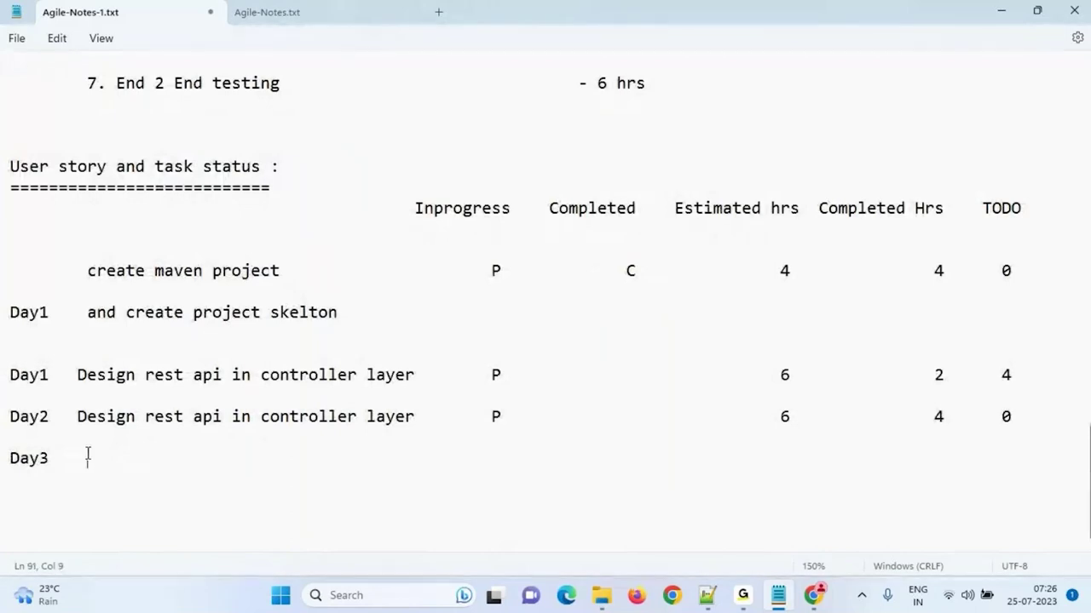
key(ctrl+v)
Fill in the Write validations row with 6 estimated hours, 6 completed hours and 0 TODO hours
key(Tab)
key(Tab)
key(Tab)
key(Tab)
key(Tab)
key(Tab)
key(Tab)
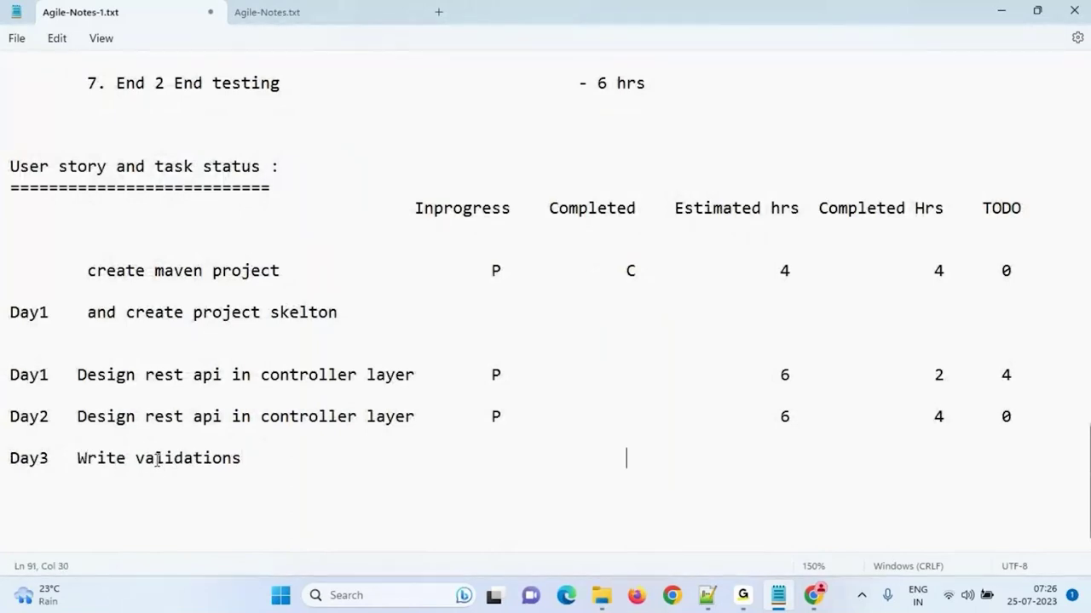
text(4)
key(BackSpace)
text(6)
key(Tab)
key(Tab)
text(6)
key(Tab)
text(0)
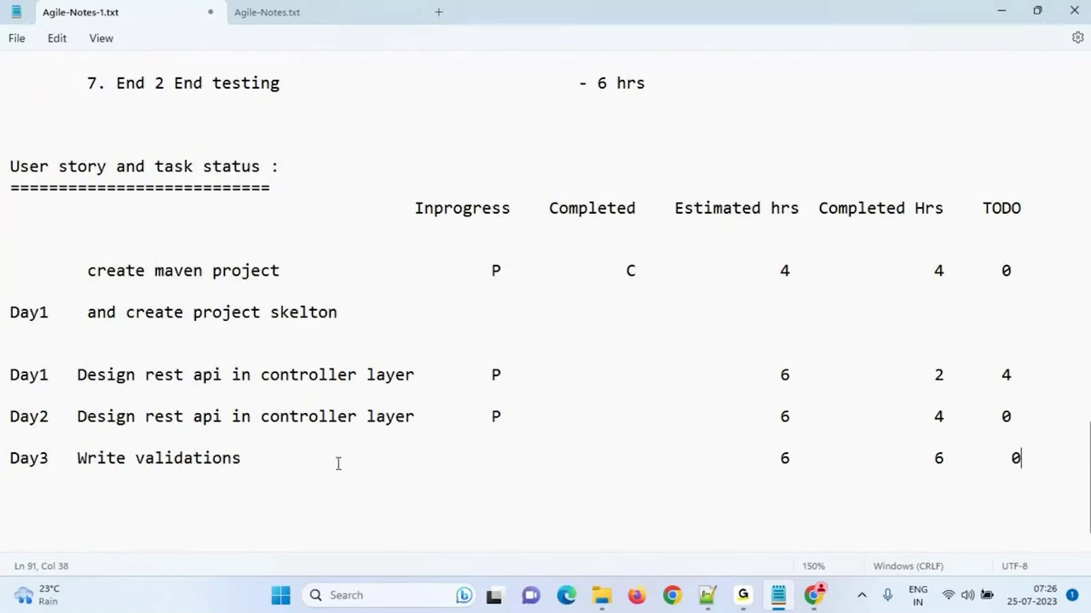
Mark the Day3 Write validations row with C under Completed
key(Home)
click(500, 456)
key(Right)
key(Right)
text(C)
Add a Day4 row with "Test the service" copied from task 4, space it from the label and save the notes
key(End)
key(Return)
key(Return)
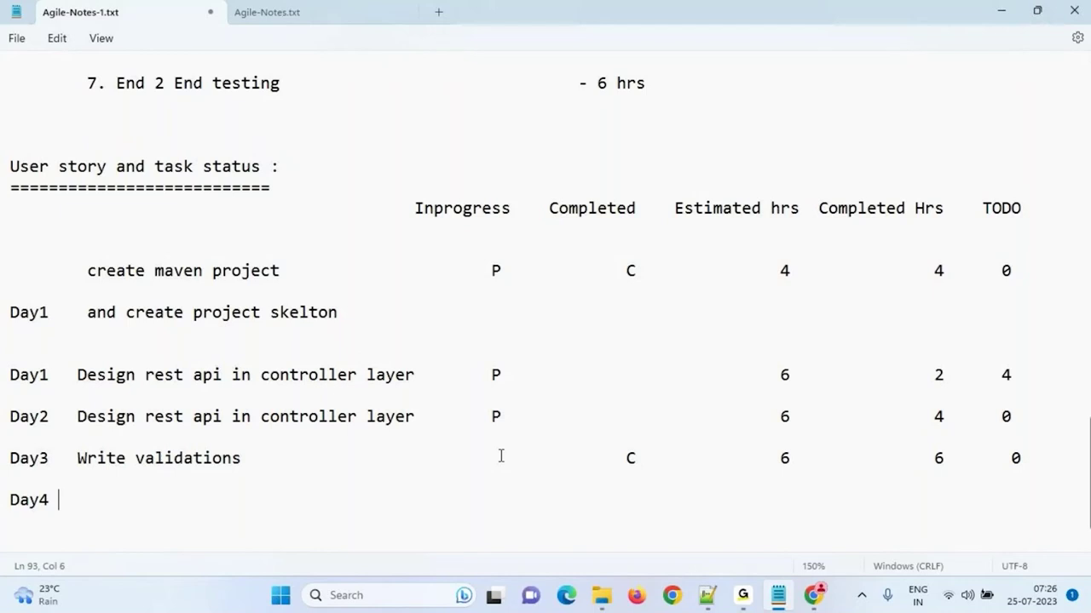
key(ctrl+s)
scroll(548, 339, up, 2)
scroll(548, 339, up, 1)
click(108, 208)
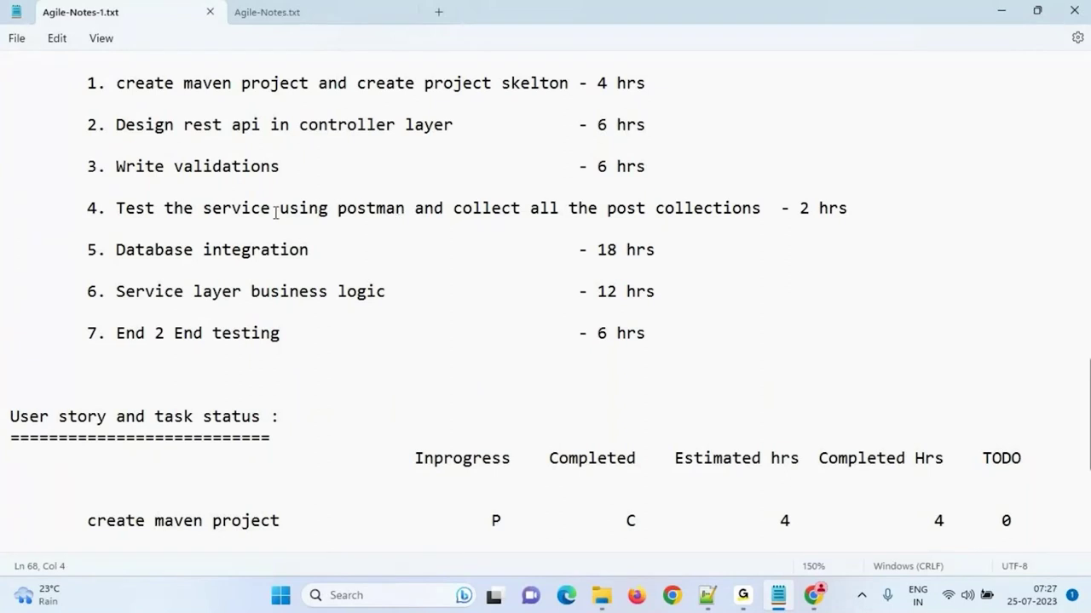
shift+click(273, 209)
scroll(271, 400, down, 3)
click(126, 458)
key(BackSpace)
key(ctrl+v)
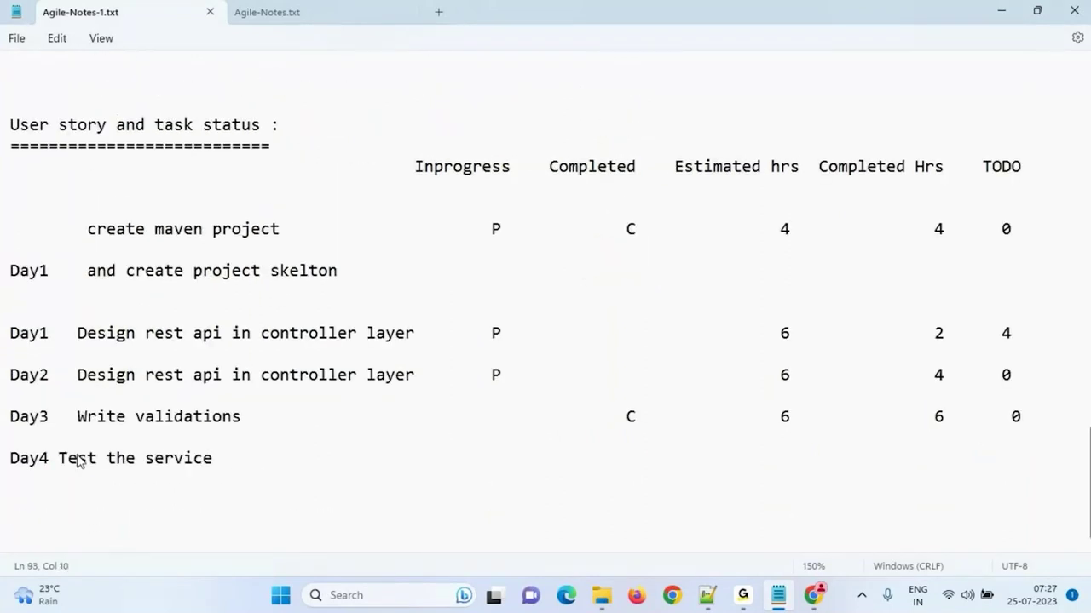
click(58, 458)
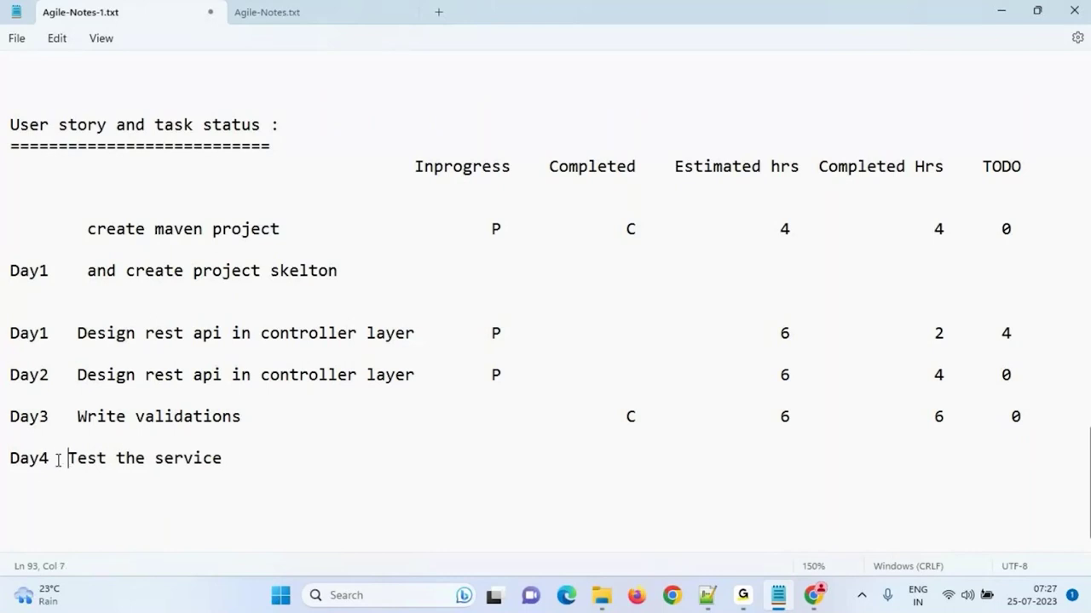
key(ctrl+s)
Fill in the Test the service row with C for Completed, 2 estimated hours, 2 completed hours and 0 TODO hours
scroll(510, 367, up, 5)
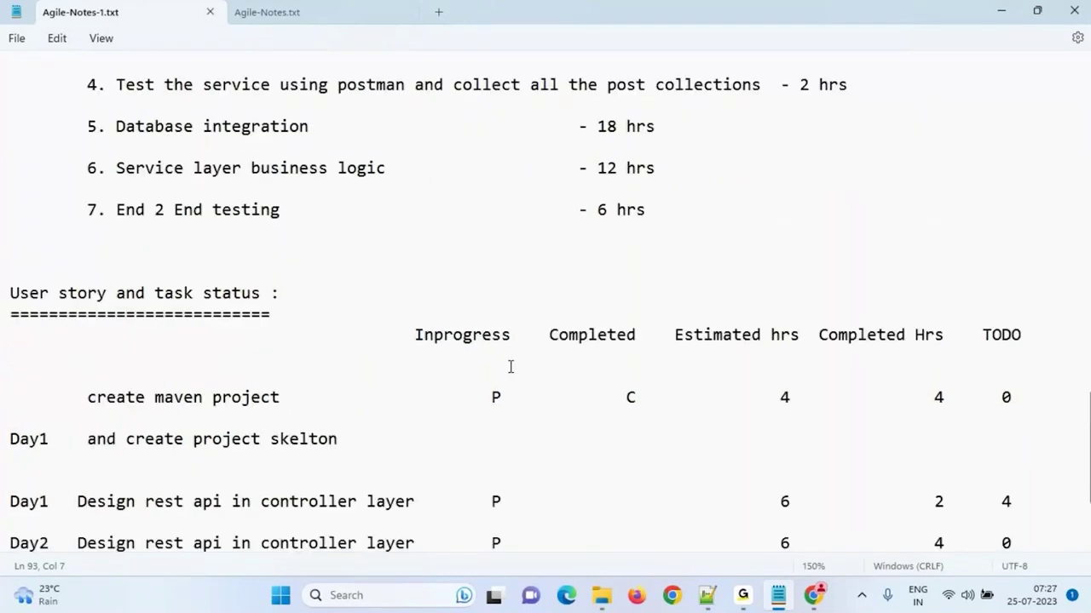
scroll(727, 398, down, 4)
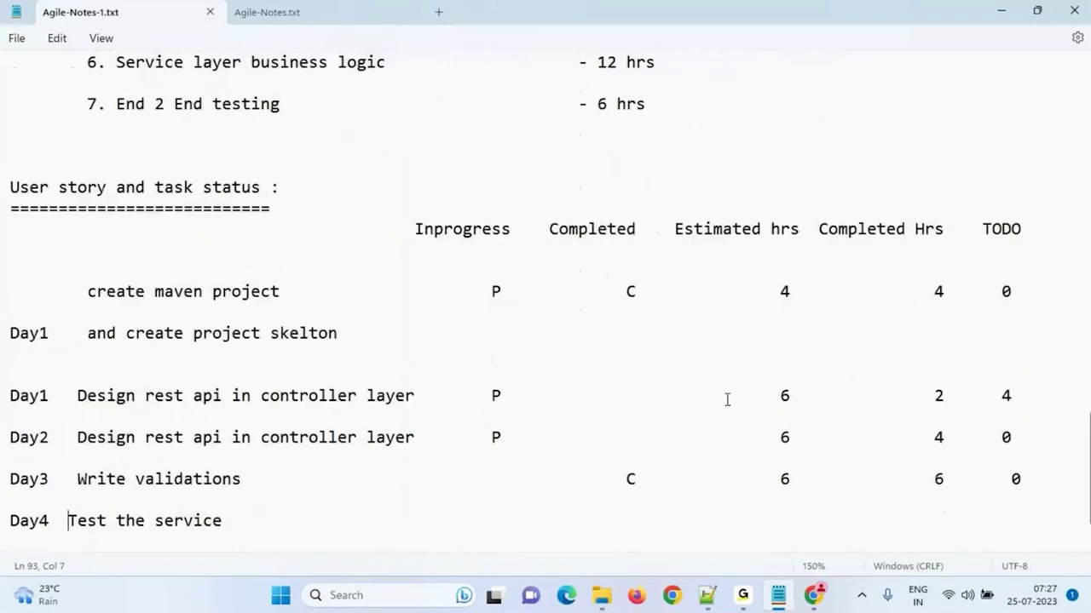
scroll(318, 516, down, 1)
key(End)
key(Tab)
key(Tab)
key(Tab)
key(Tab)
key(Tab)
key(Tab)
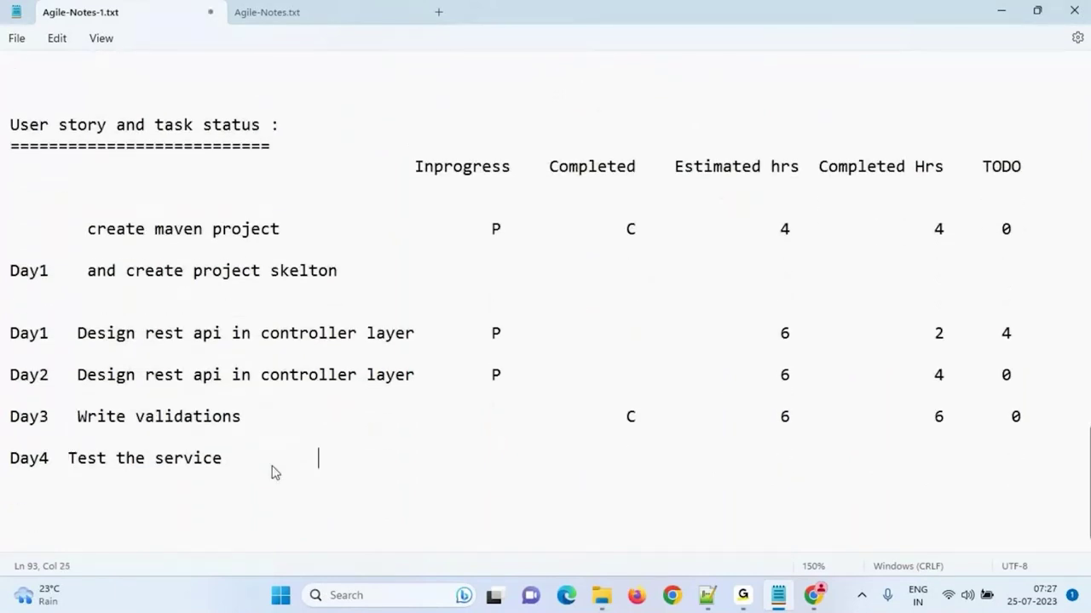
text(C)
key(Tab)
key(Tab)
text(2)
key(Tab)
key(Tab)
text(2      0)
Remove a space before the Day3 TODO entry so it lines up with the rest of its column
key(Up)
key(Up)
key(BackSpace)
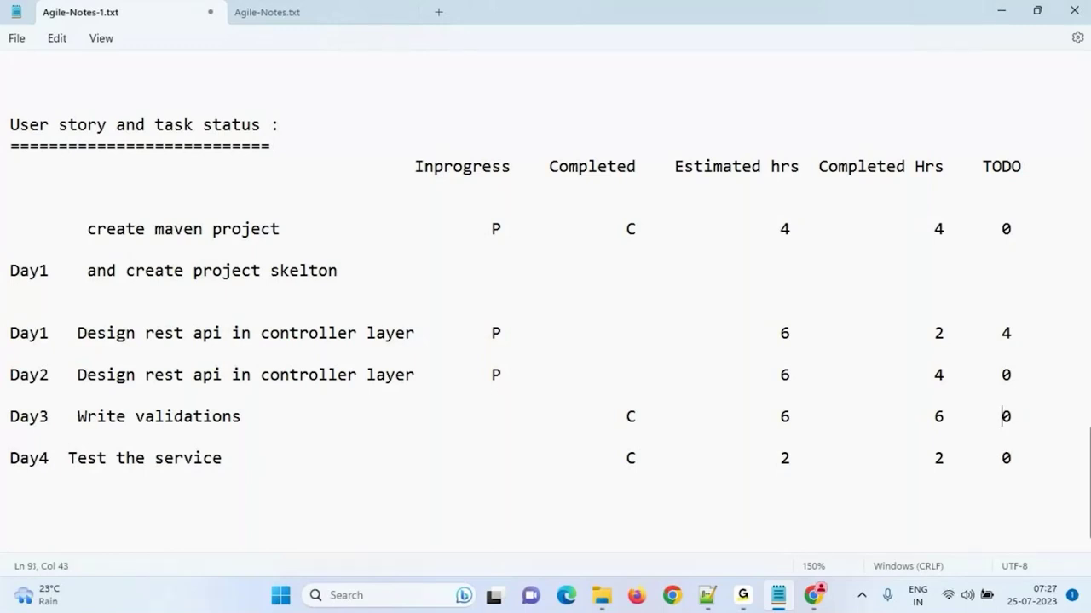
Start a new row labelled Day5 below the Test the service row
click(1027, 460)
key(Return)
key(Return)
text(Day5)
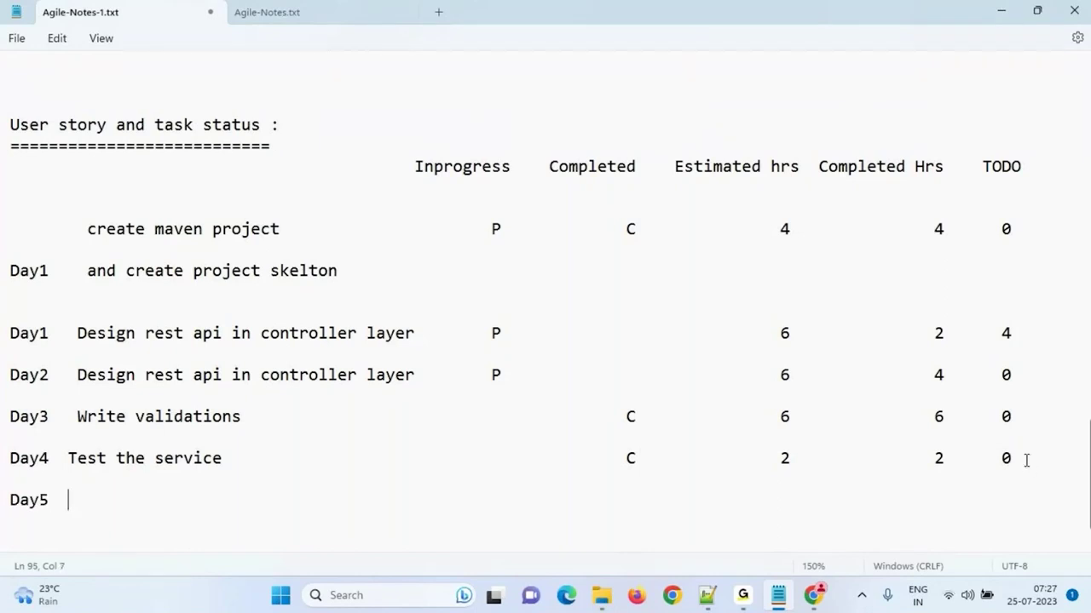
Relabel the new row Day4 and copy the text of task 5, "Database integration", beside it
scroll(1016, 410, up, 1)
scroll(1017, 410, up, 1)
scroll(807, 381, up, 1)
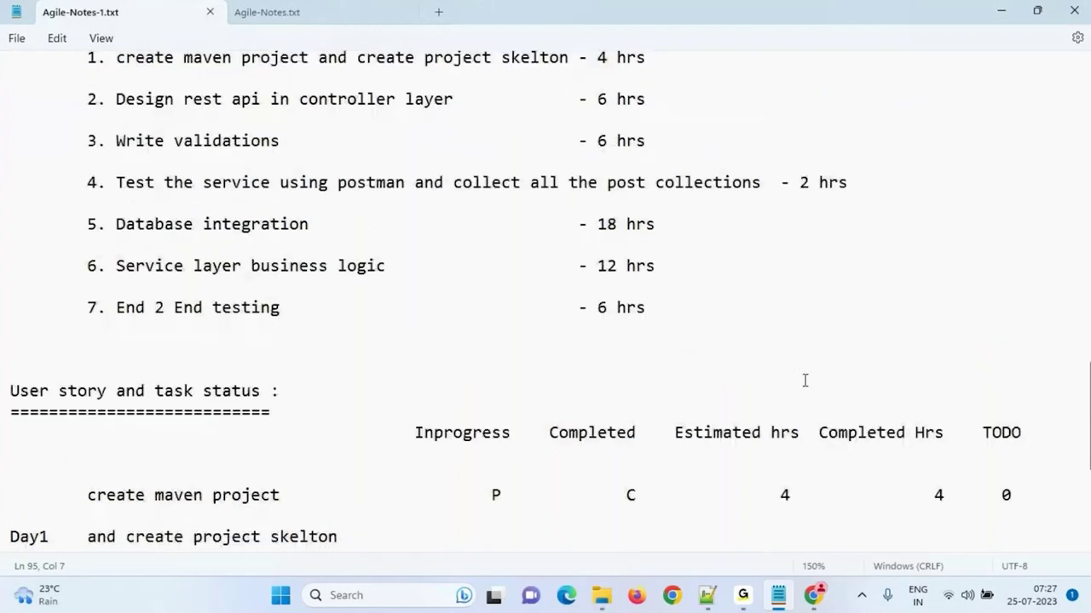
drag(116, 271, 310, 272)
key(ctrl+c)
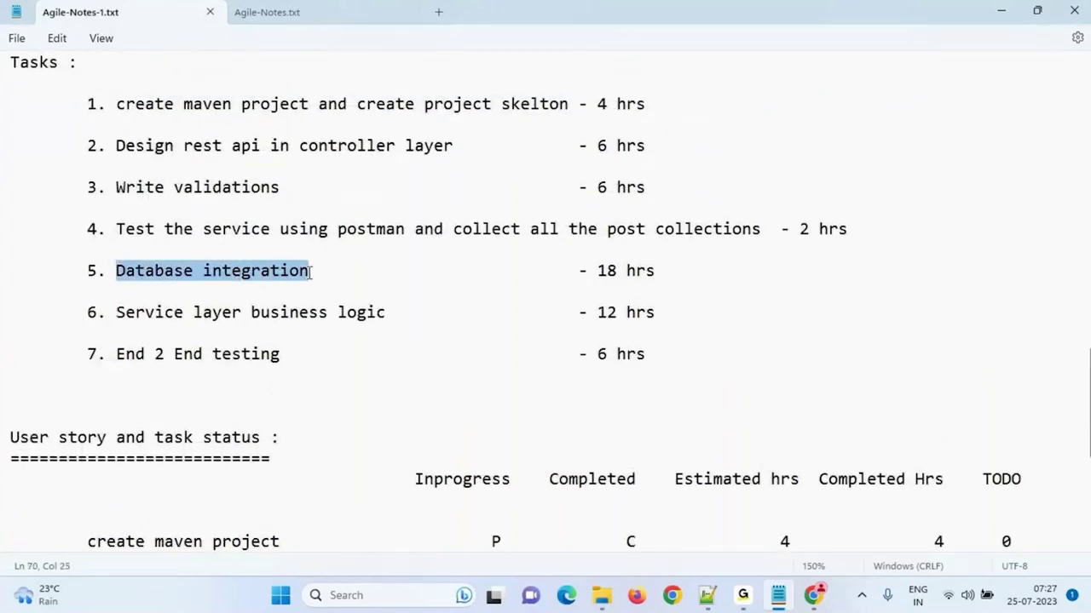
scroll(362, 400, down, 4)
scroll(341, 409, down, 2)
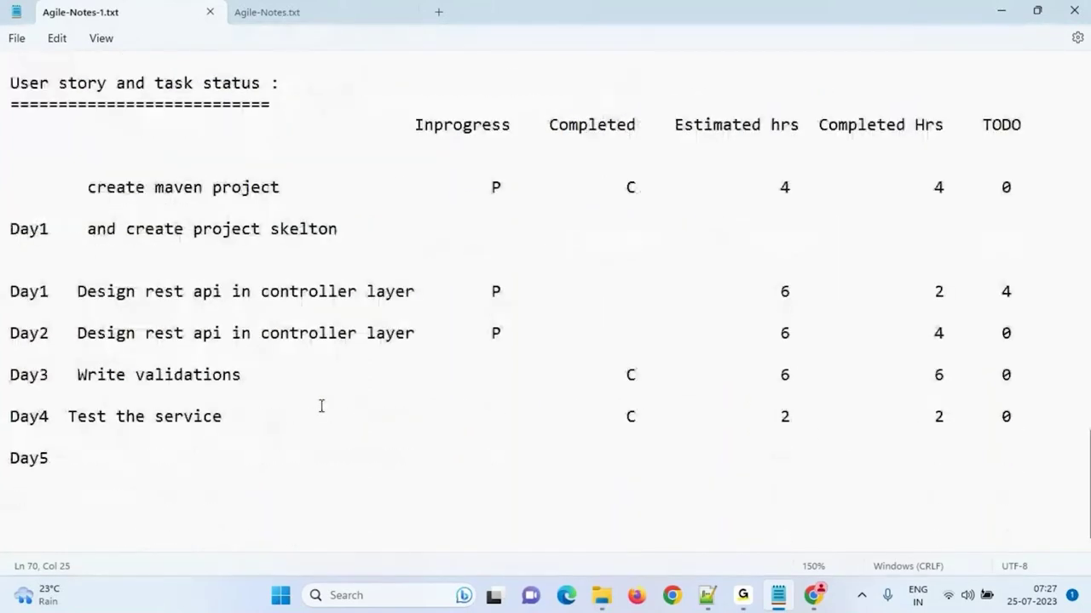
drag(41, 457, 49, 461)
text(4)
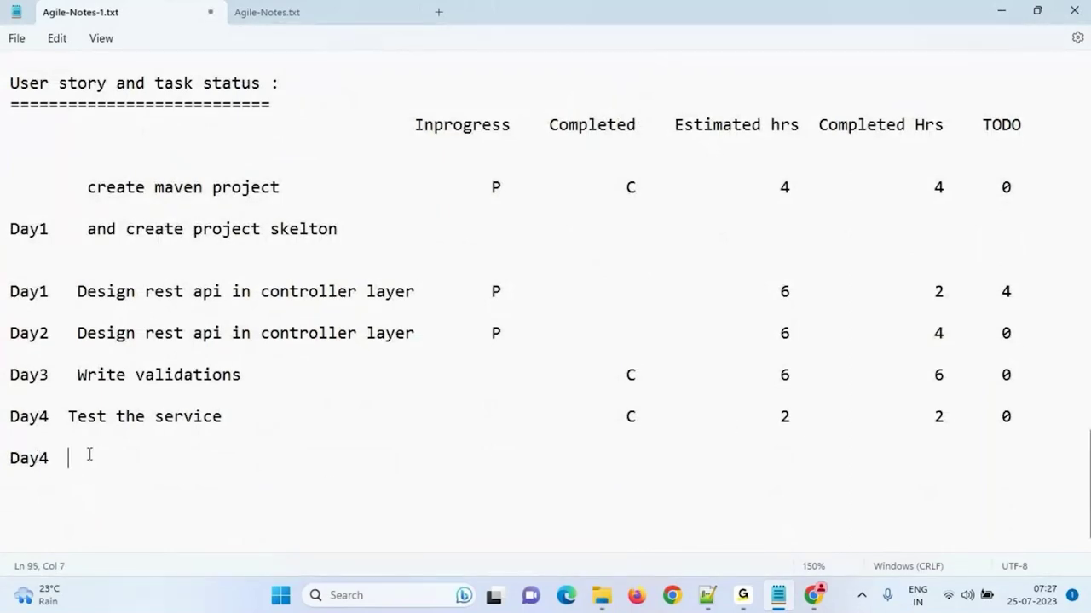
key(ctrl+v)
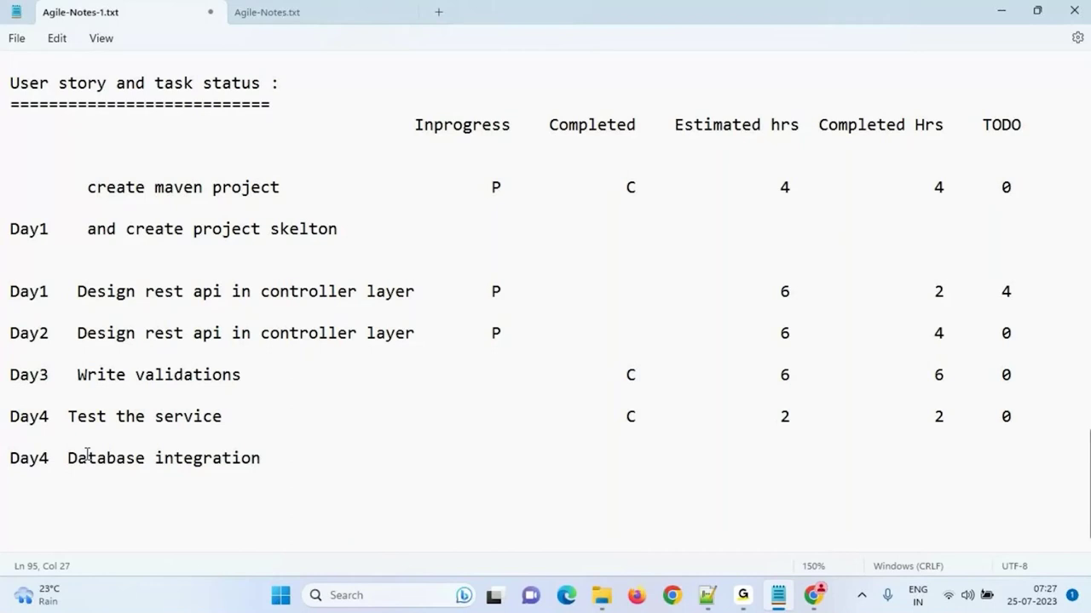
Fill in the Database integration row with P for Inprogress, 18 estimated hours, 4 completed hours and 14 TODO hours
key(Tab)
key(Tab)
key(Tab)
text(P)
key(Left)
key(Left)
key(Right)
key(Tab)
key(Tab)
key(Tab)
text(18)
key(Tab)
text(4)
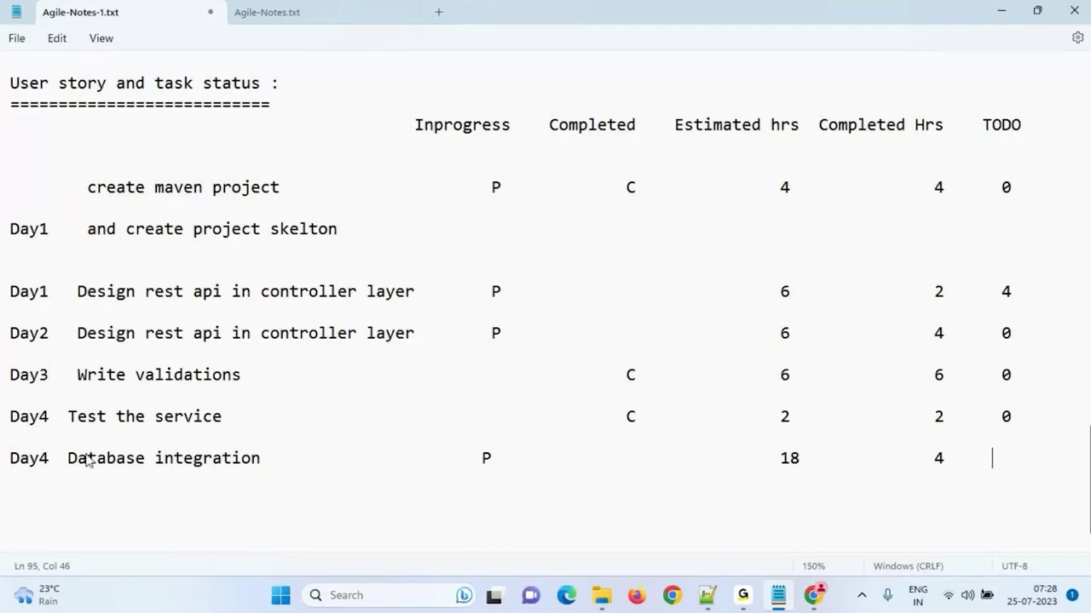
text(      14)
Duplicate the Day4 Database integration row twice below itself, leaving a blank line between rows
key(Return)
drag(10, 460, 1022, 462)
click(1020, 458)
text(Day4  Database integration                       P                              18              4      14)
key(Return)
key(Return)
text(Day4  Database integration			P				18		4	14)
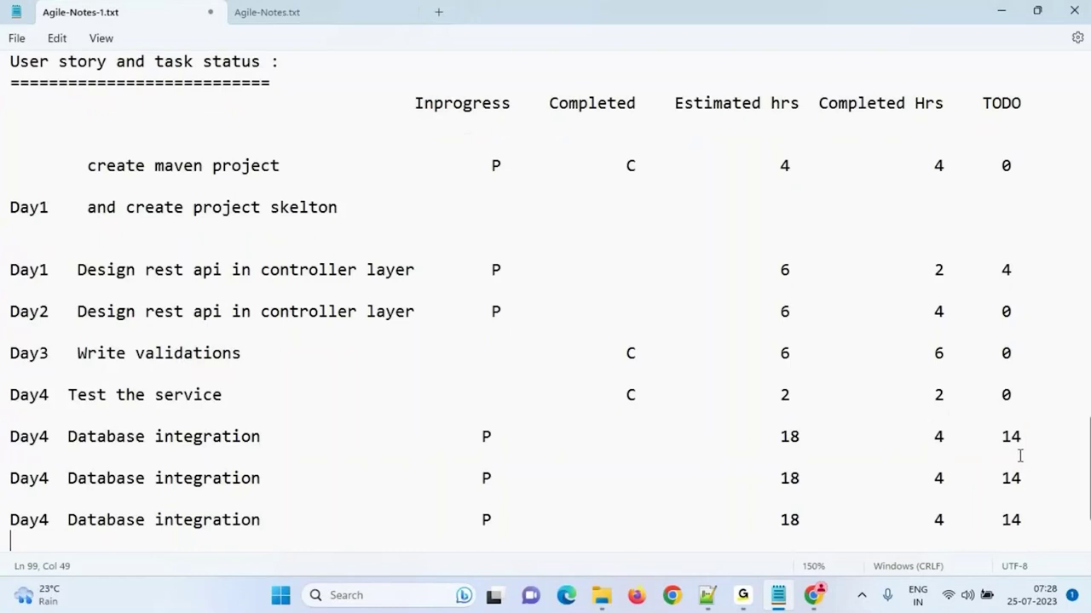
Change the first Database integration copy to Day5 with 10 completed hours and 8 TODO hours
drag(42, 479, 52, 479)
text(5)
double_click(791, 481)
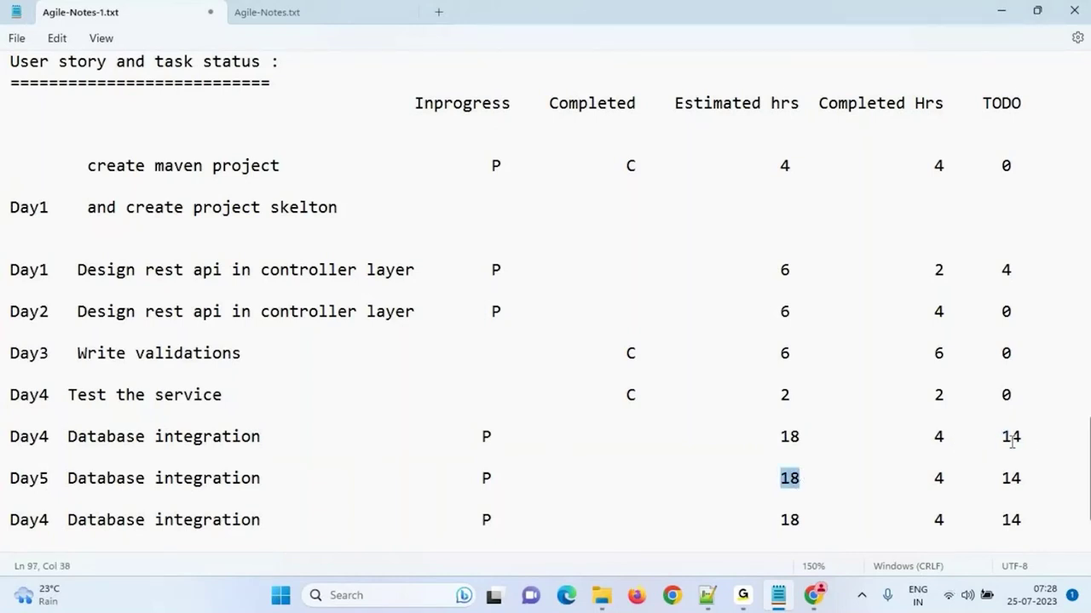
double_click(938, 480)
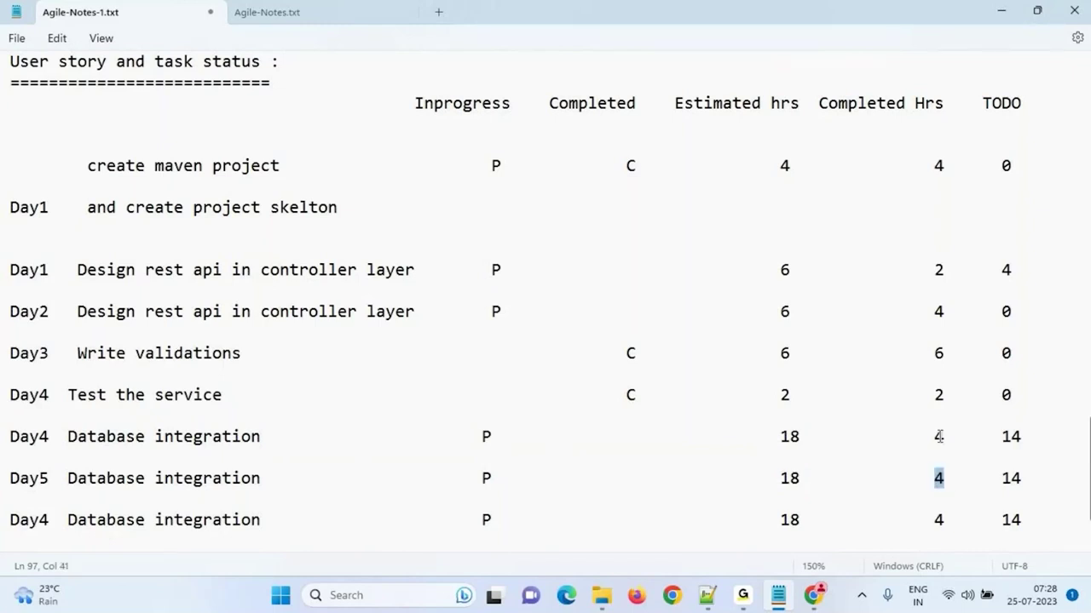
text(10)
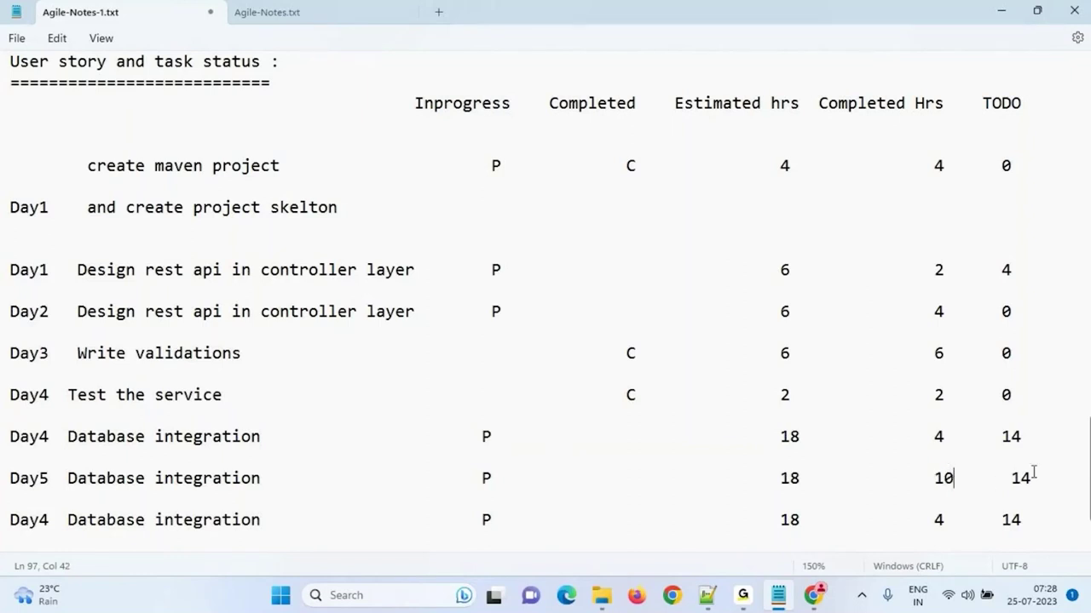
double_click(1022, 478)
click(1016, 478)
drag(1013, 478, 1033, 478)
text(8)
scroll(1054, 478, down, 1)
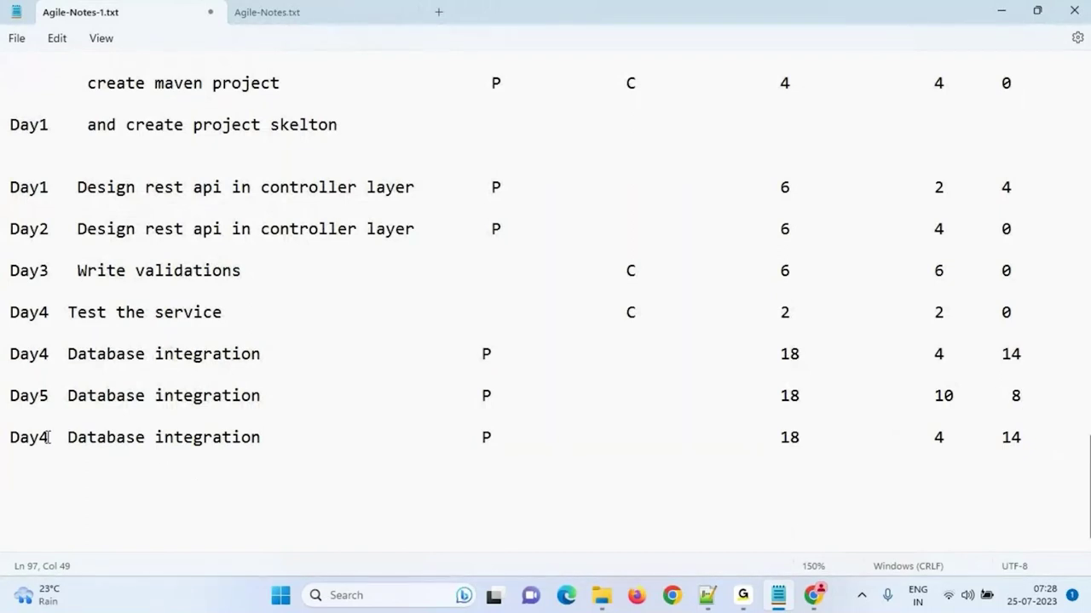
Change the last Database integration copy to Day6 with 16 completed hours and 2 TODO hours
drag(40, 438, 52, 441)
text(6)
click(497, 443)
double_click(791, 437)
double_click(944, 396)
double_click(939, 437)
text(16)
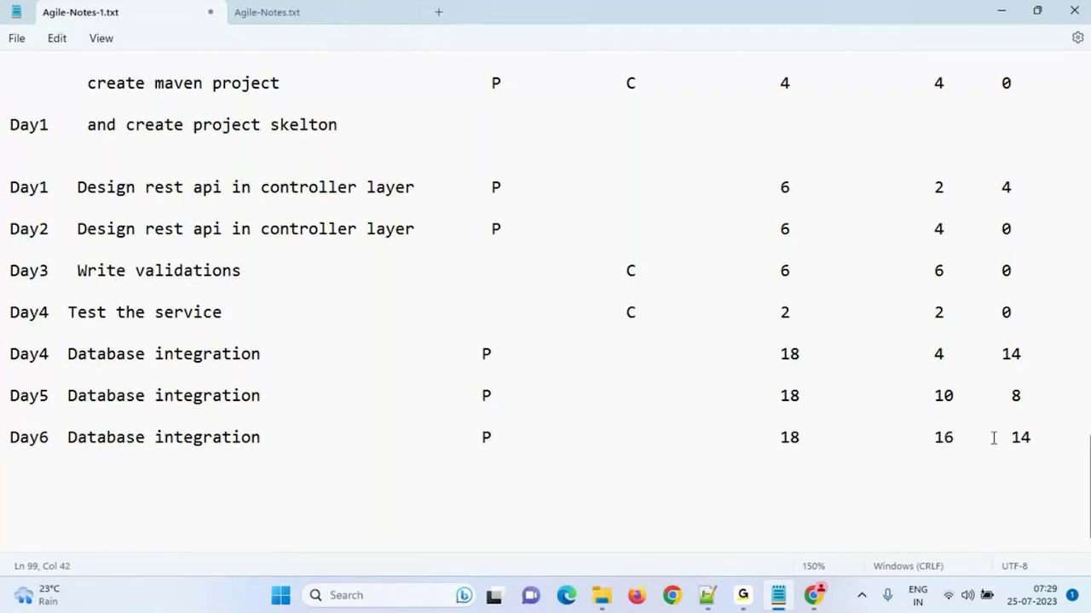
double_click(1020, 437)
text(2)
Duplicate the Day6 Database integration row below itself, leaving a blank line between the rows
click(10, 438)
drag(10, 437, 1013, 438)
key(ctrl+c)
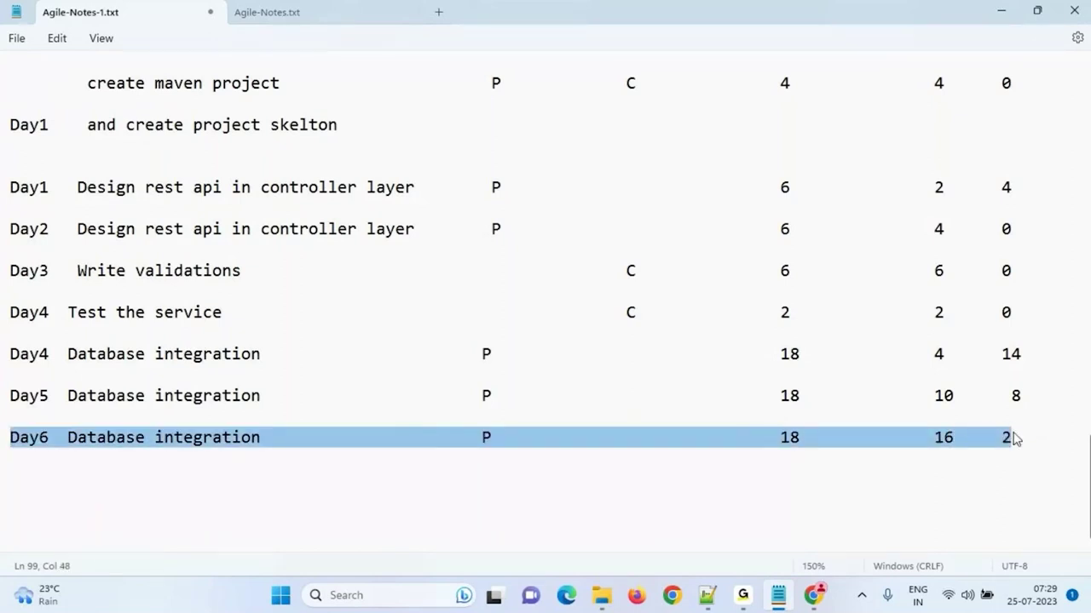
key(Down)
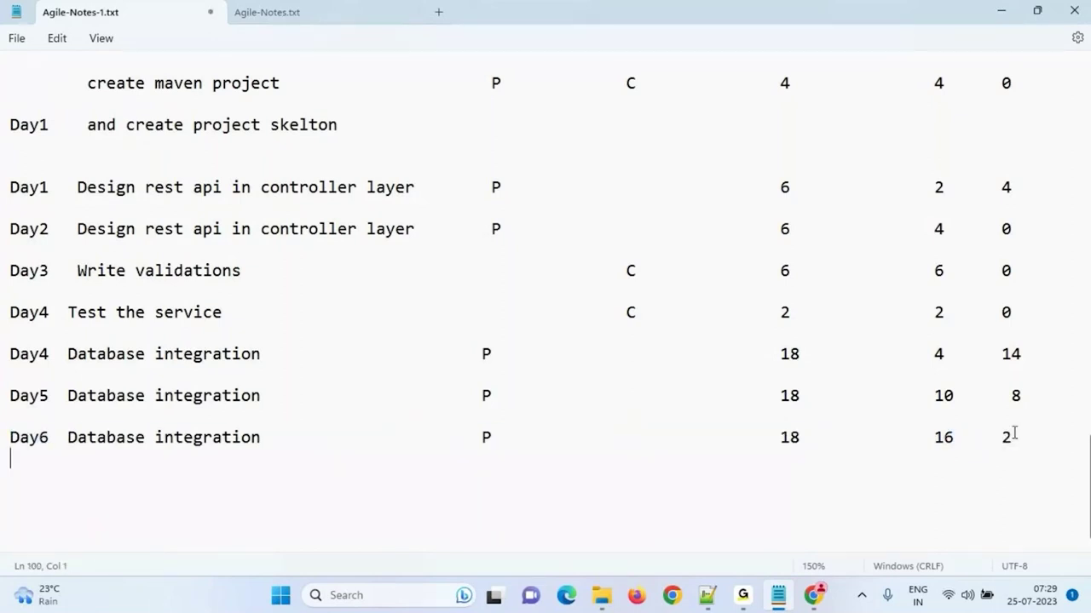
key(ctrl+v)
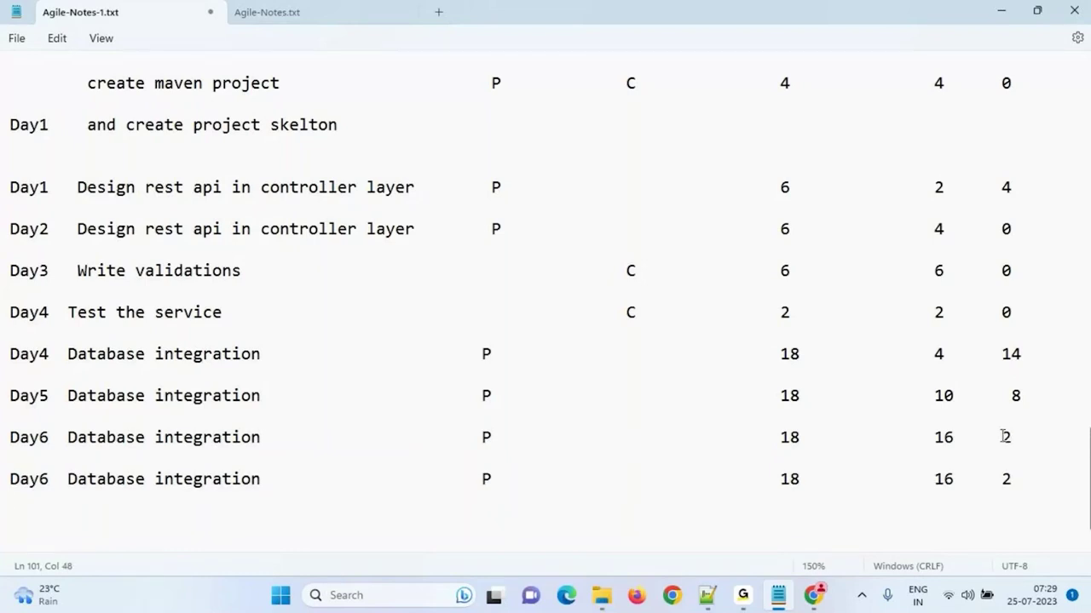
Set the copied Day6 Database integration row to 18 completed hours and 0 TODO hours
click(779, 482)
double_click(947, 483)
click(1017, 479)
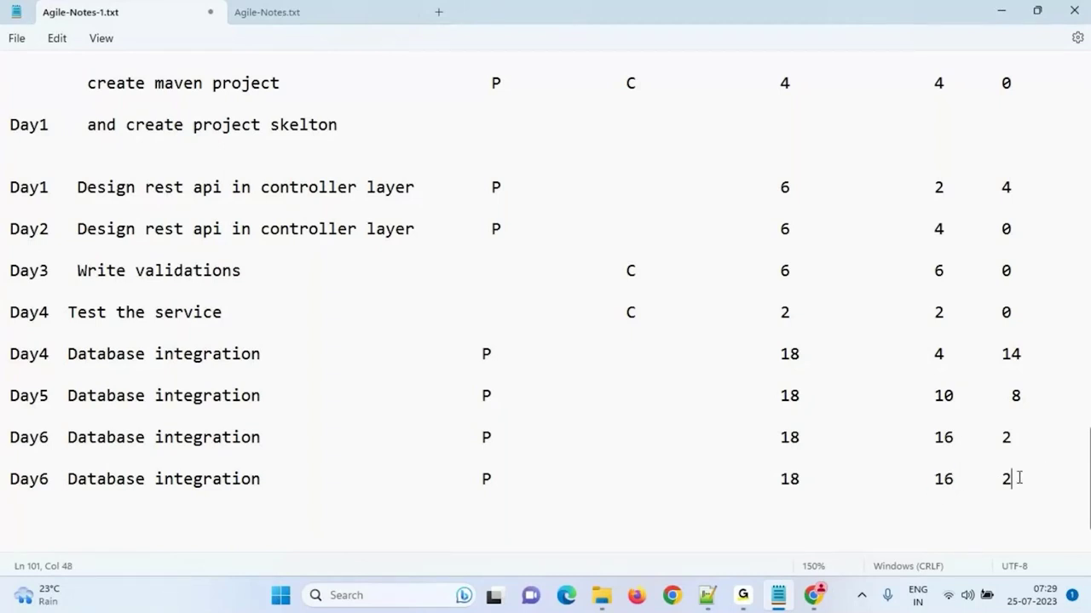
double_click(944, 481)
text(18)
drag(1000, 479, 1012, 484)
text(0)
Replace the copied Day6 row's P under Inprogress with a C aligned under Completed
drag(492, 481, 530, 491)
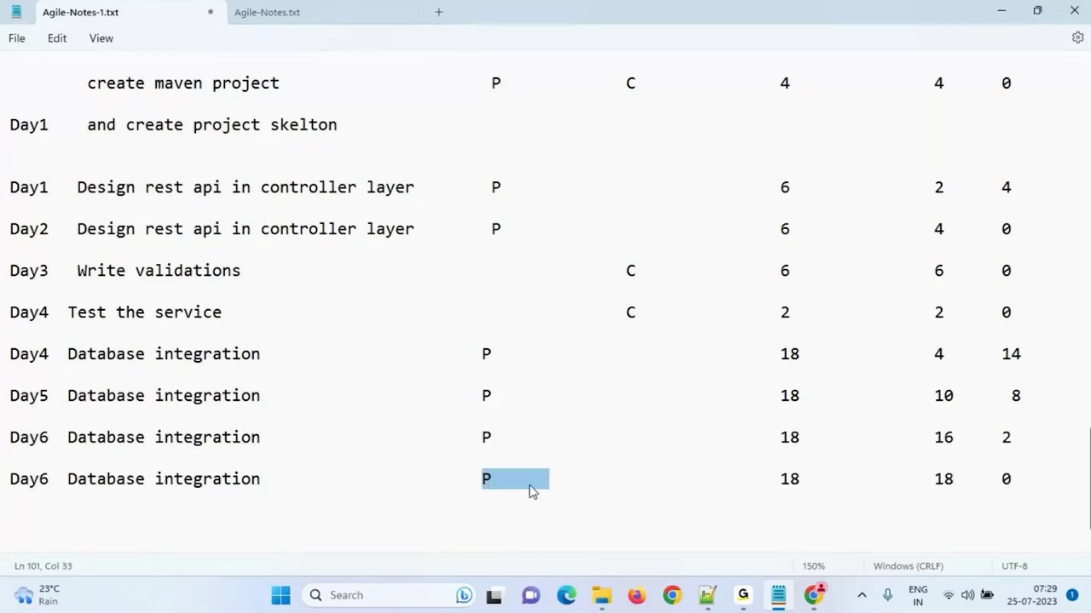
key(BackSpace)
key(Tab)
key(Tab)
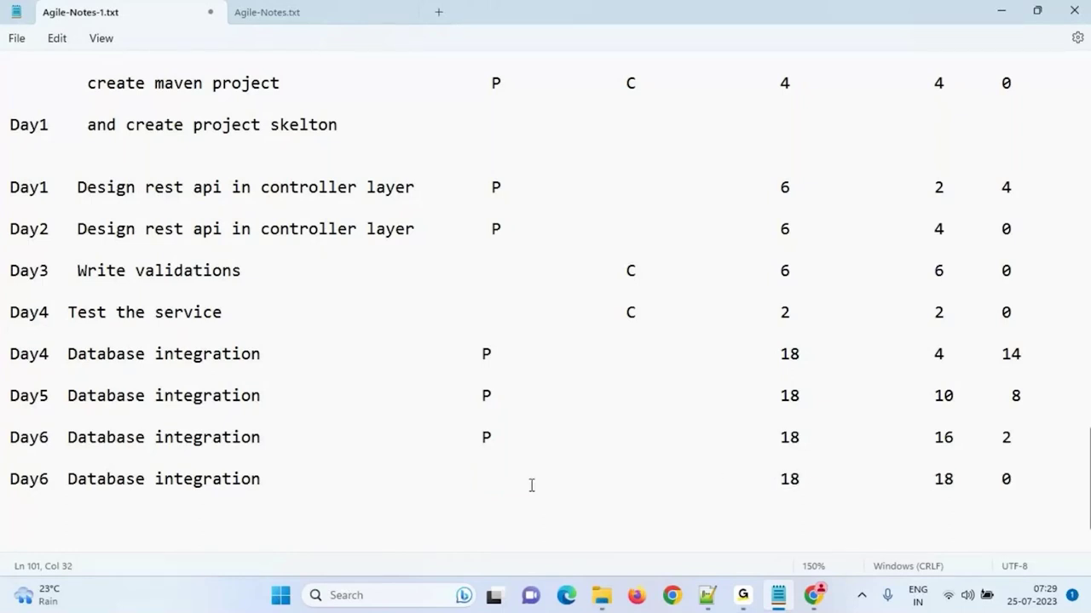
text(C)
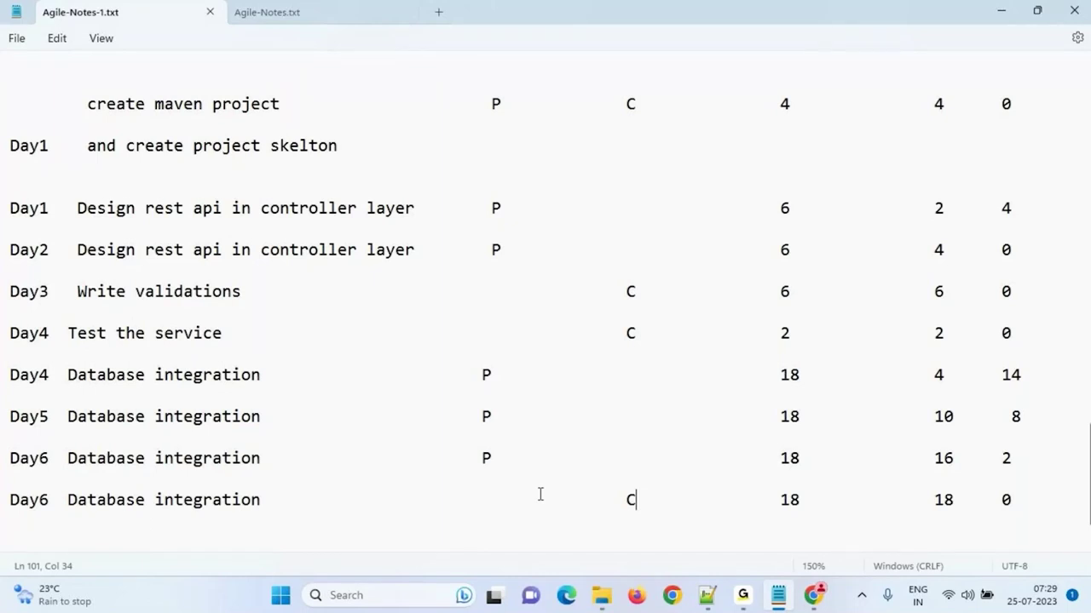
Examine the remaining Service layer business logic and End 2 End testing tasks against the status table
scroll(535, 273, up, 3)
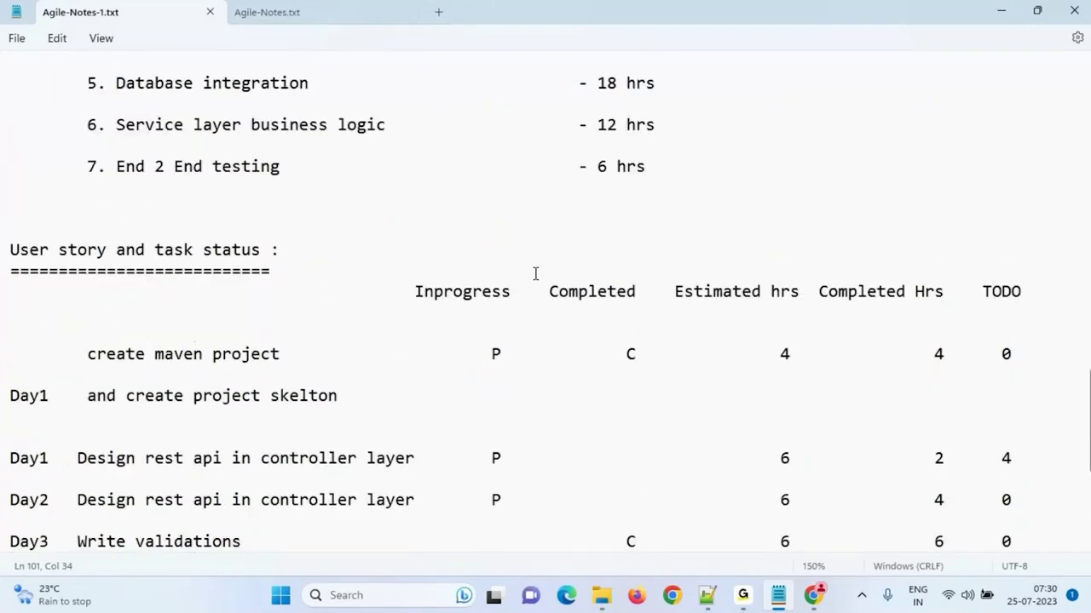
scroll(535, 274, up, 1)
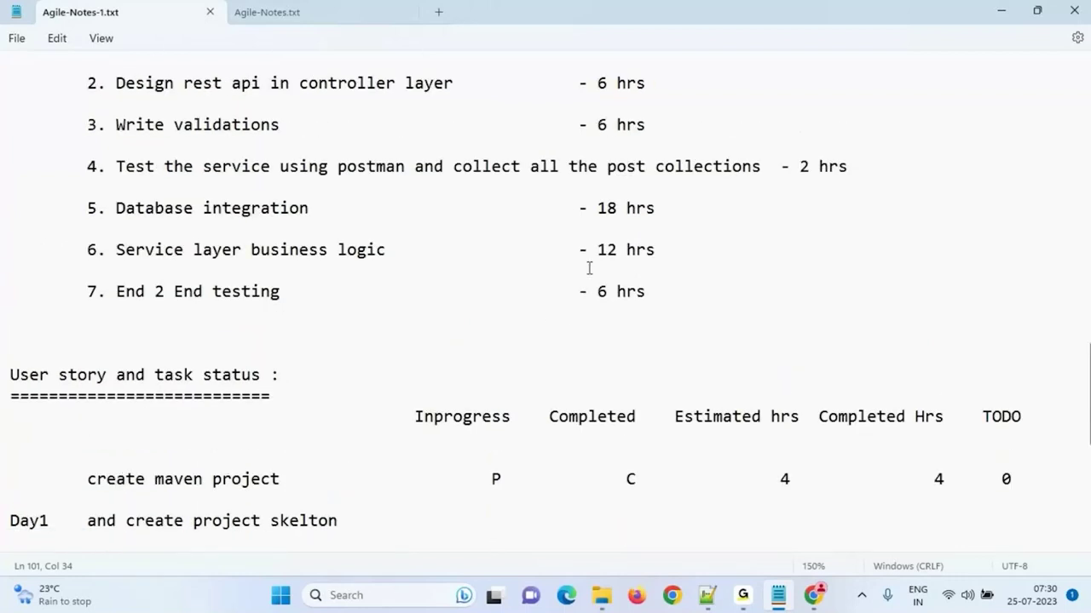
drag(88, 249, 662, 247)
click(689, 290)
key(shift+Home)
shift+click(88, 250)
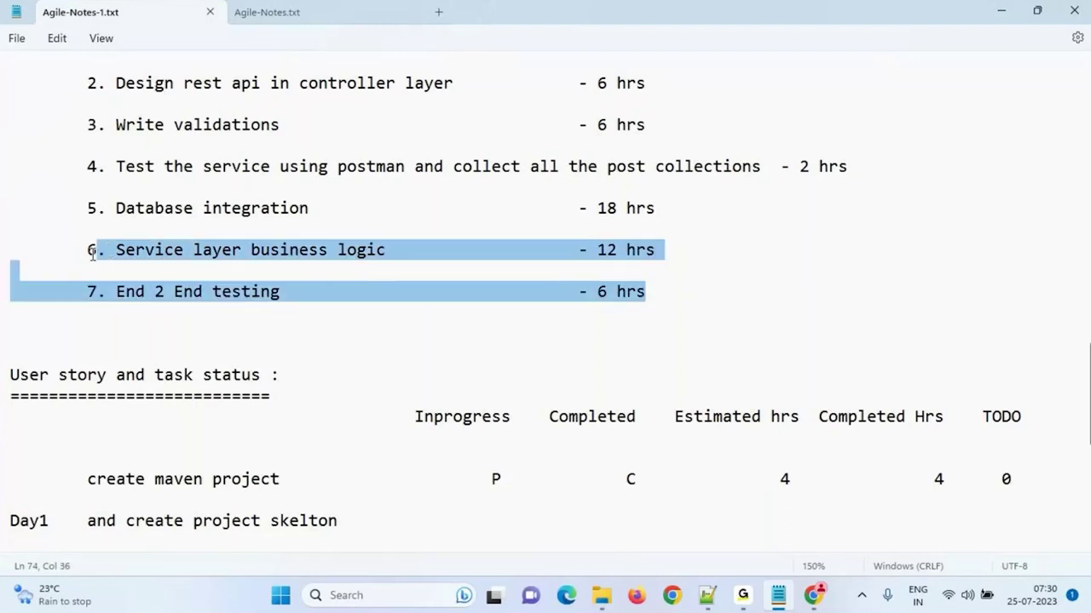
click(146, 260)
click(111, 249)
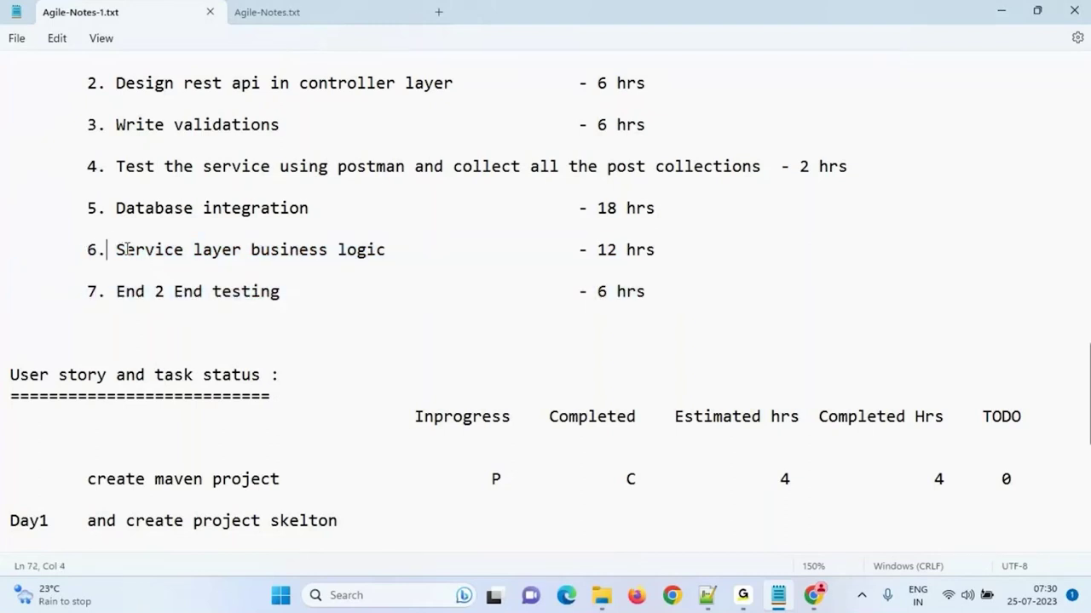
drag(116, 249, 729, 249)
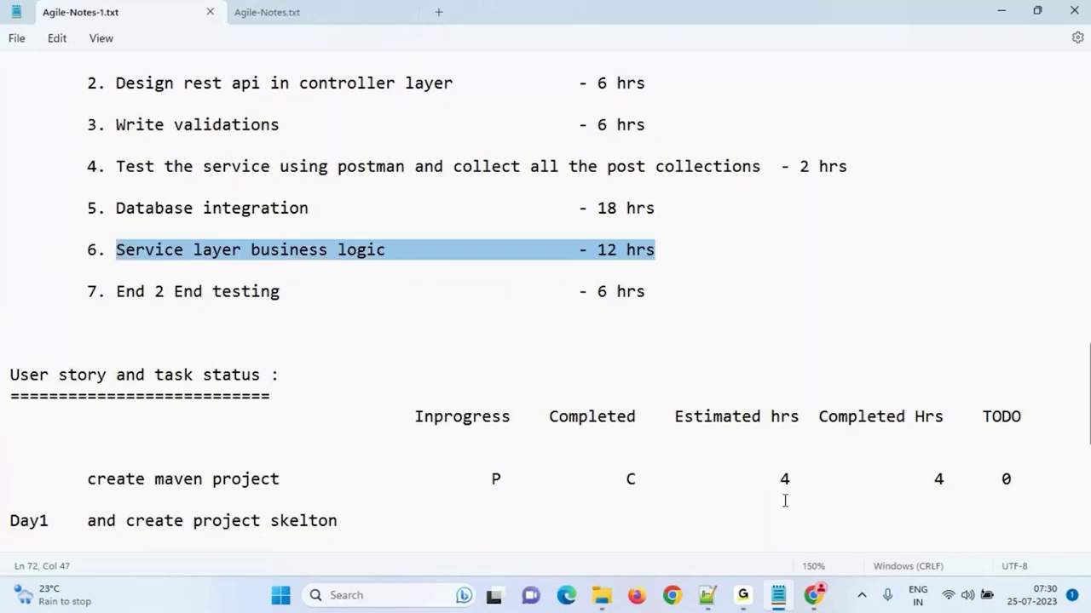
click(743, 597)
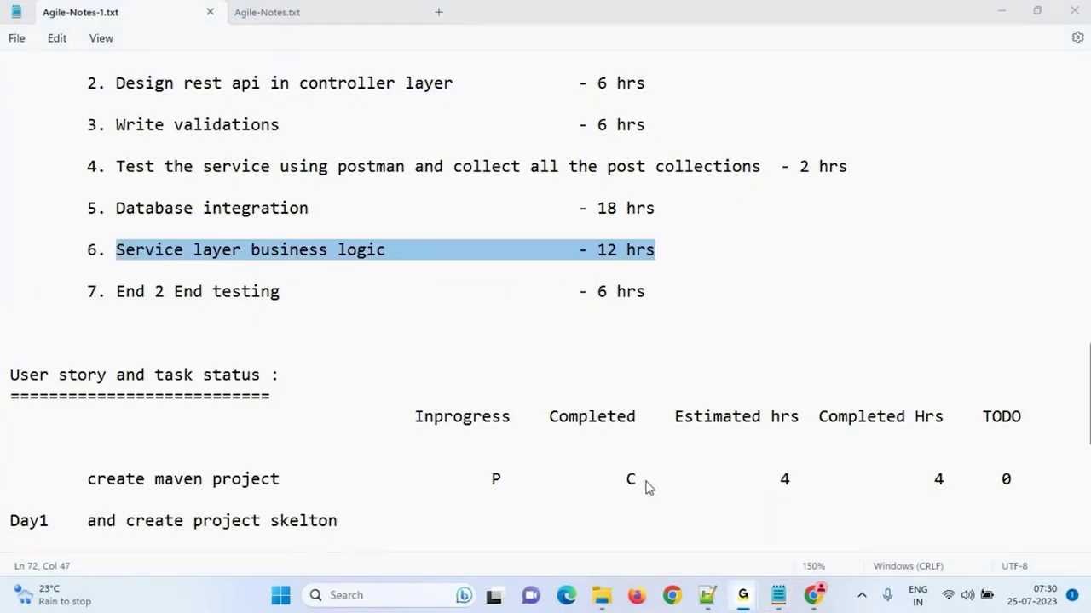
click(540, 381)
scroll(496, 408, down, 1)
scroll(496, 408, down, 4)
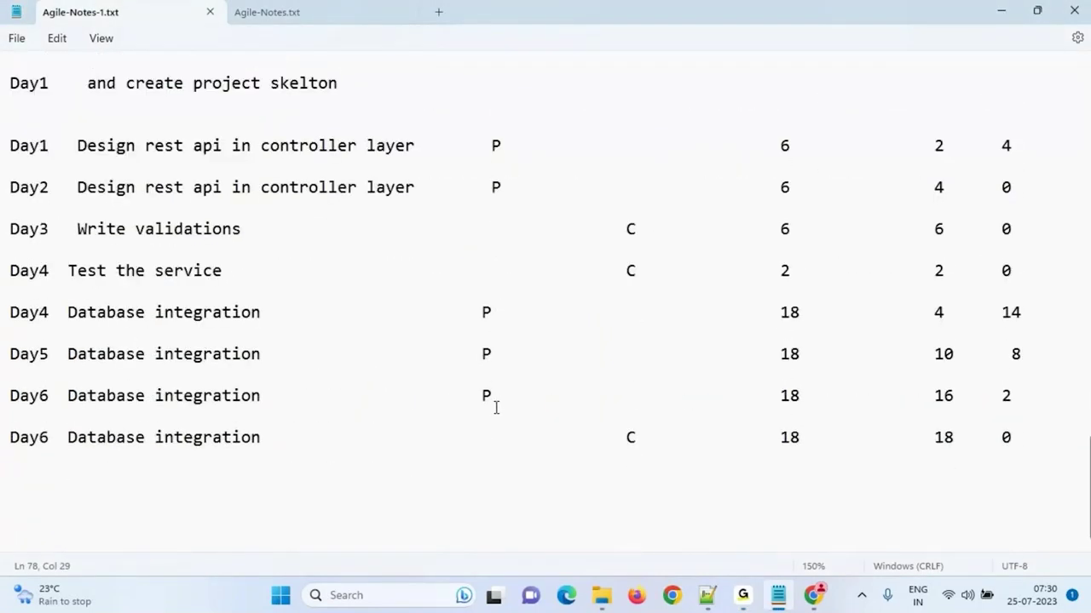
Review the Rally site and login entries, the example user story and its numbered task list with estimates
scroll(496, 408, up, 10)
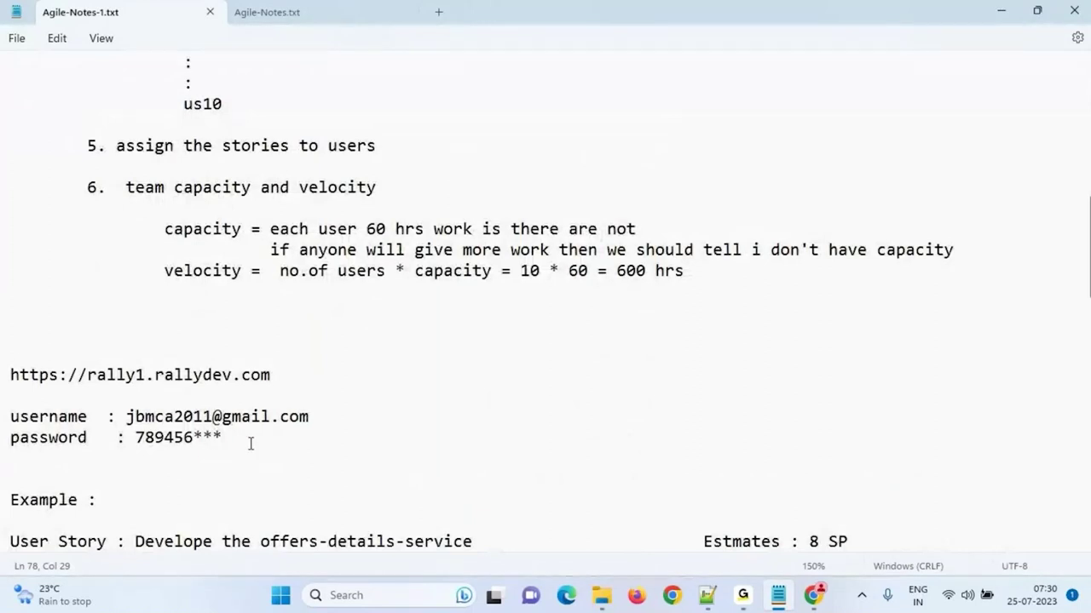
drag(11, 374, 185, 434)
scroll(185, 432, down, 10)
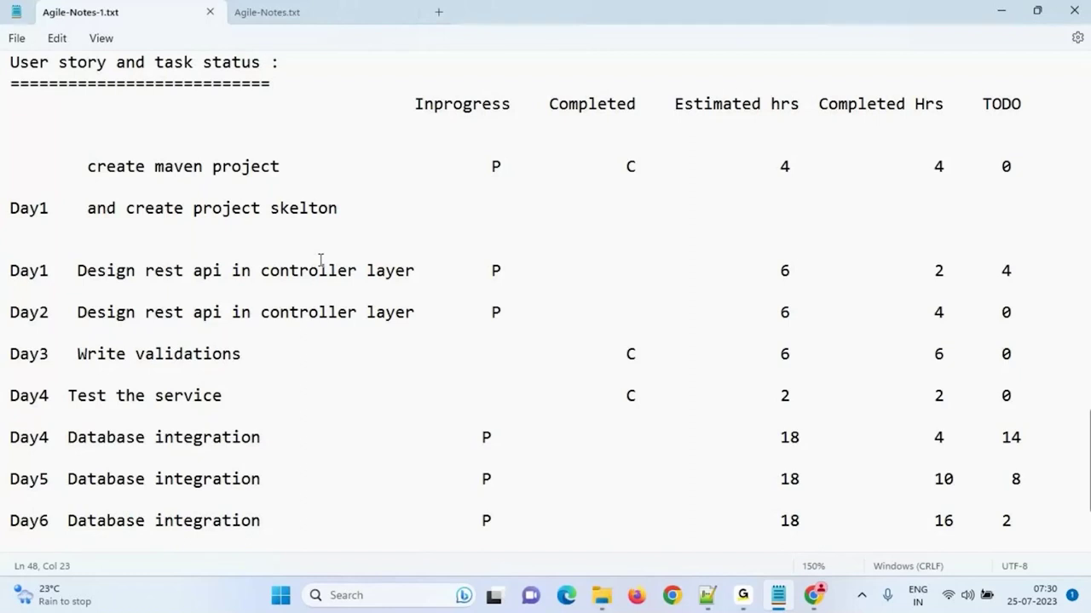
scroll(358, 243, up, 3)
scroll(368, 267, up, 2)
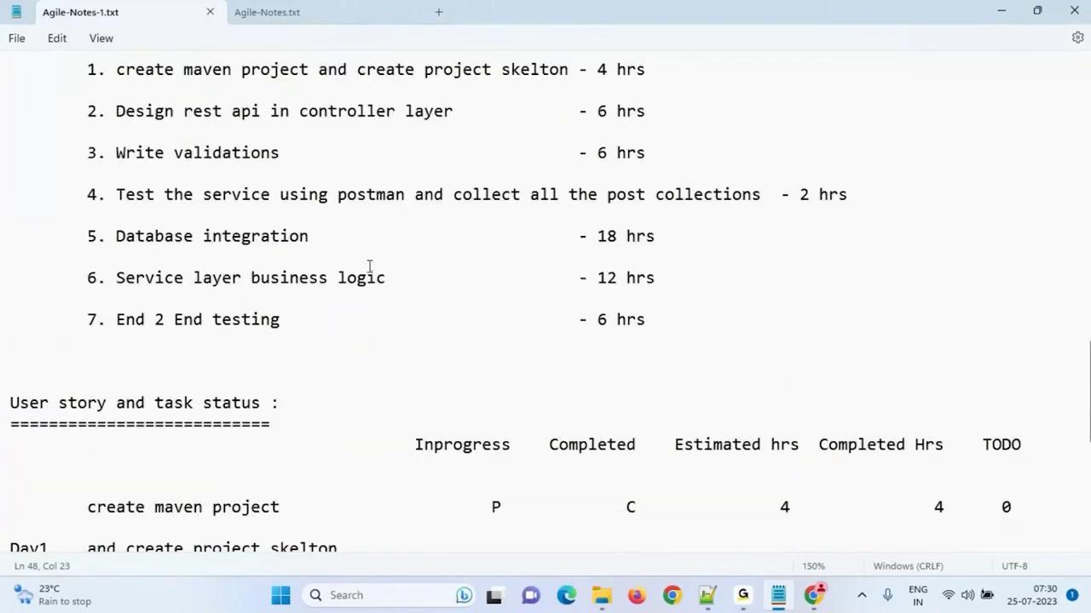
scroll(276, 262, up, 2)
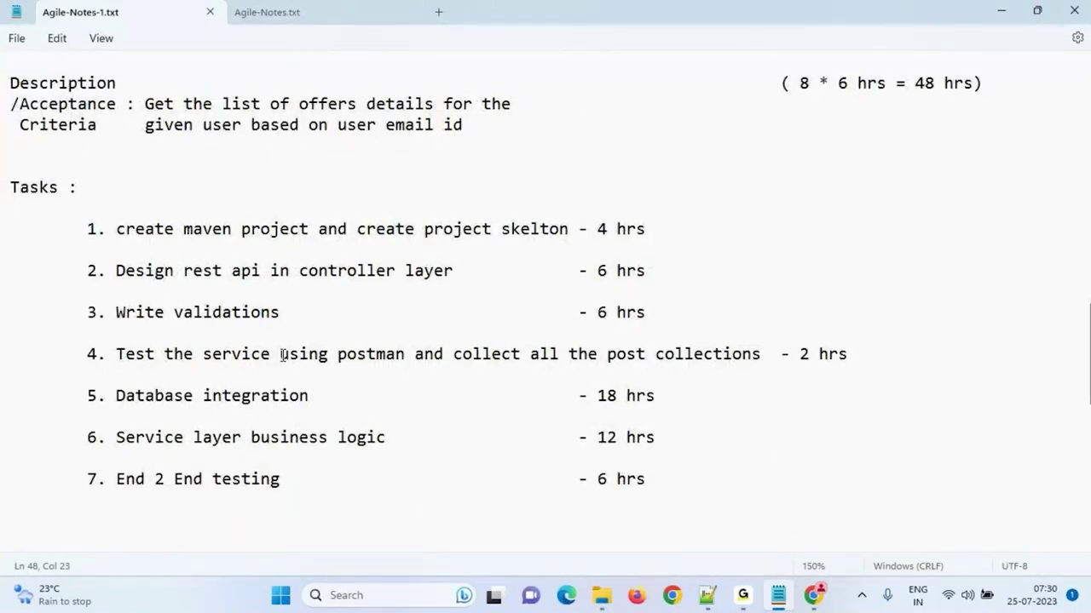
scroll(318, 295, up, 3)
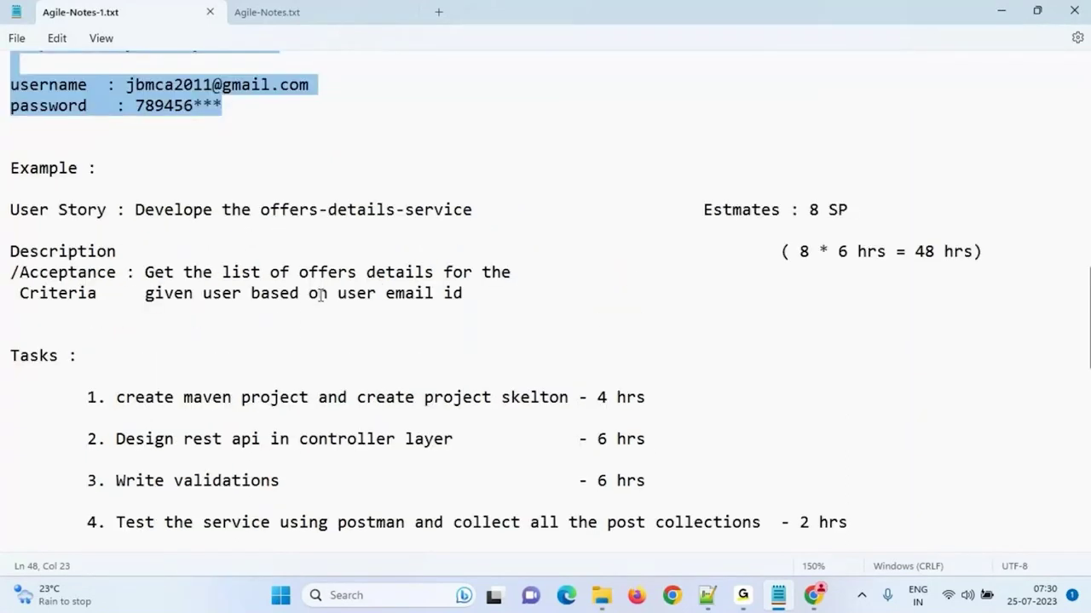
scroll(321, 294, down, 4)
scroll(320, 295, down, 1)
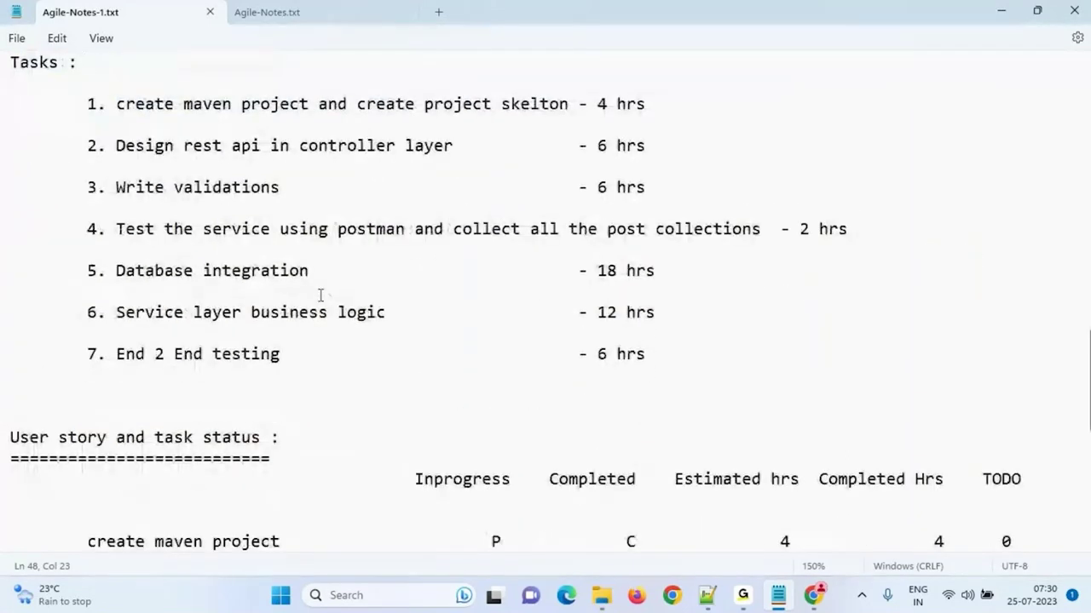
click(83, 312)
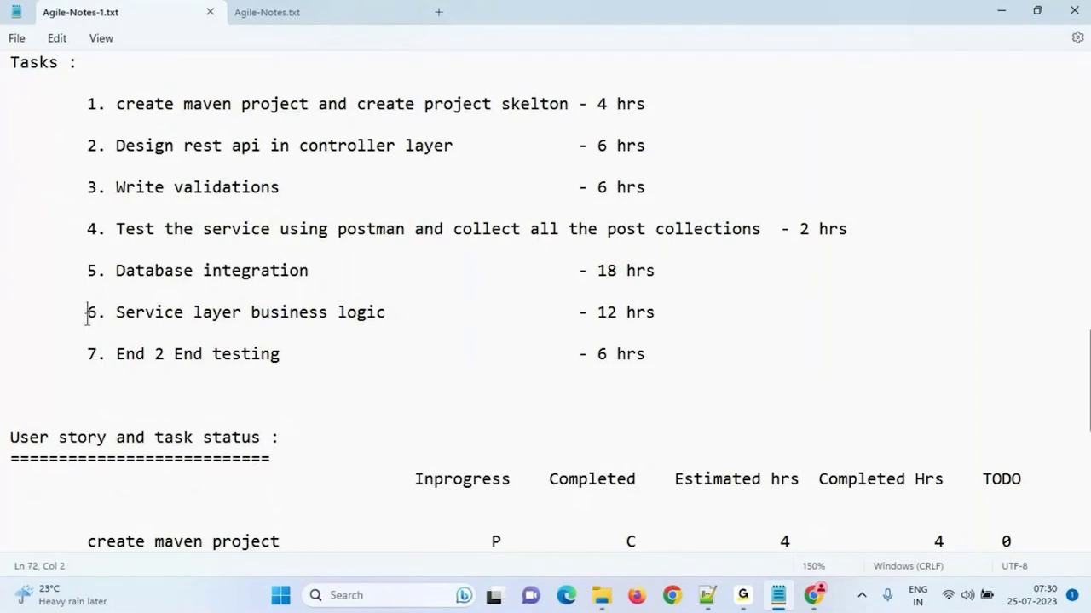
shift+click(674, 313)
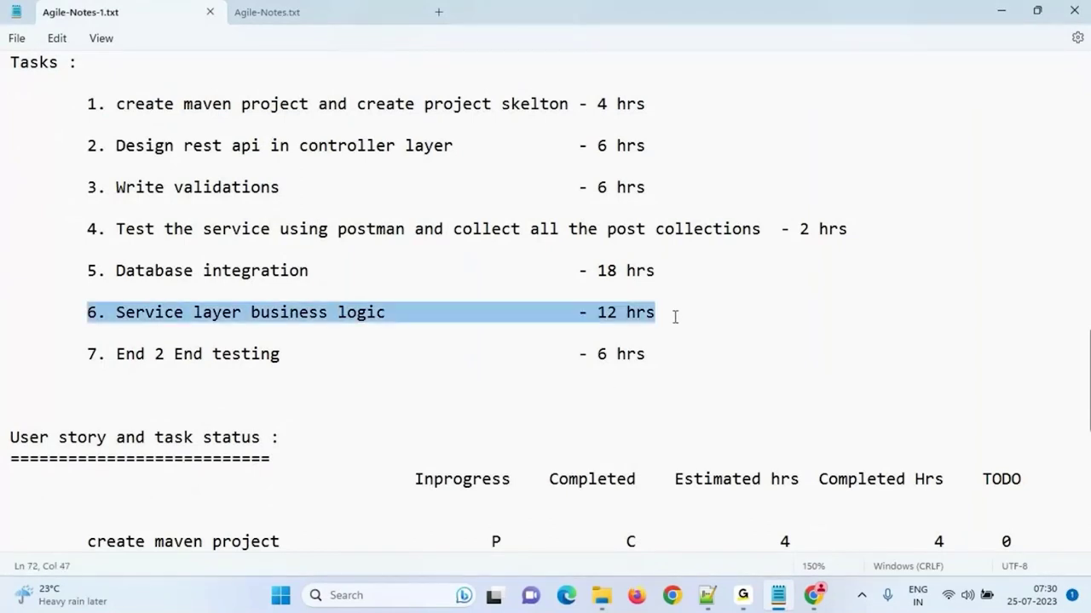
scroll(660, 404, down, 4)
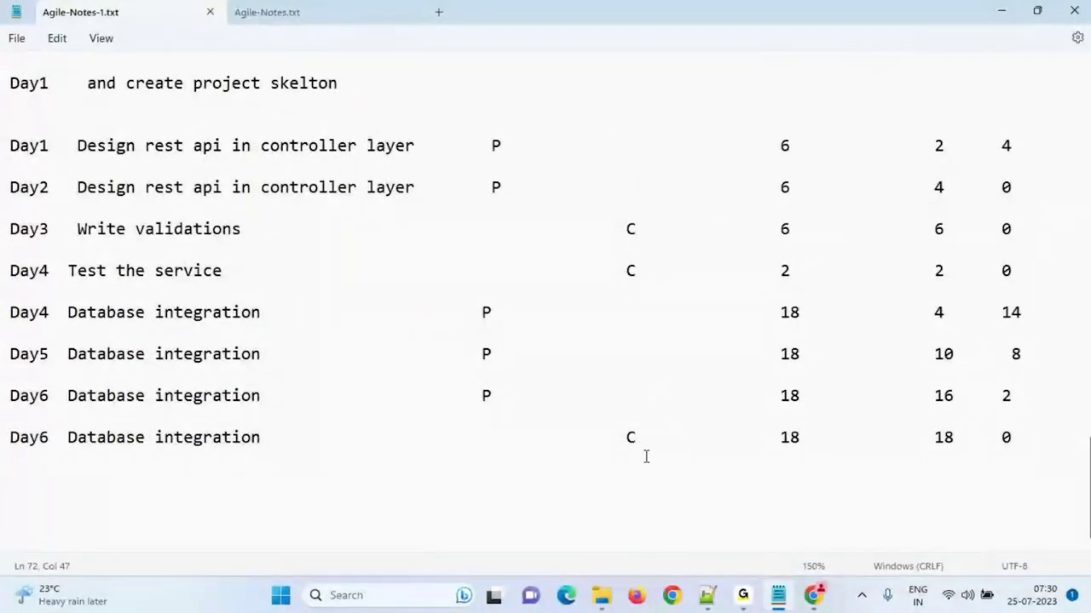
Check the Inprogress and Completed marks for the database, validation, service test and rest api rows
double_click(138, 317)
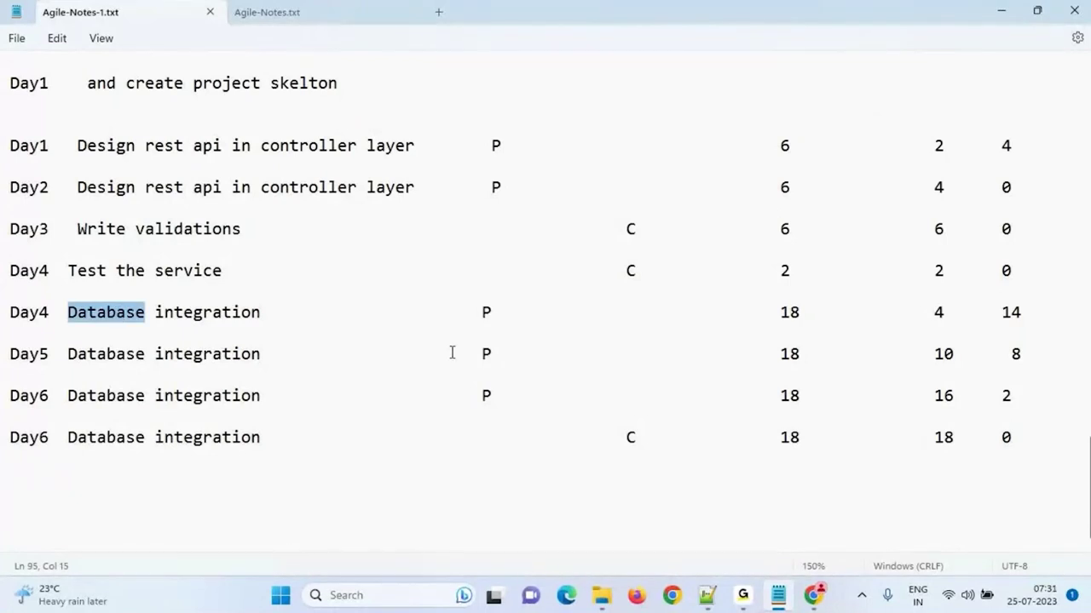
double_click(628, 437)
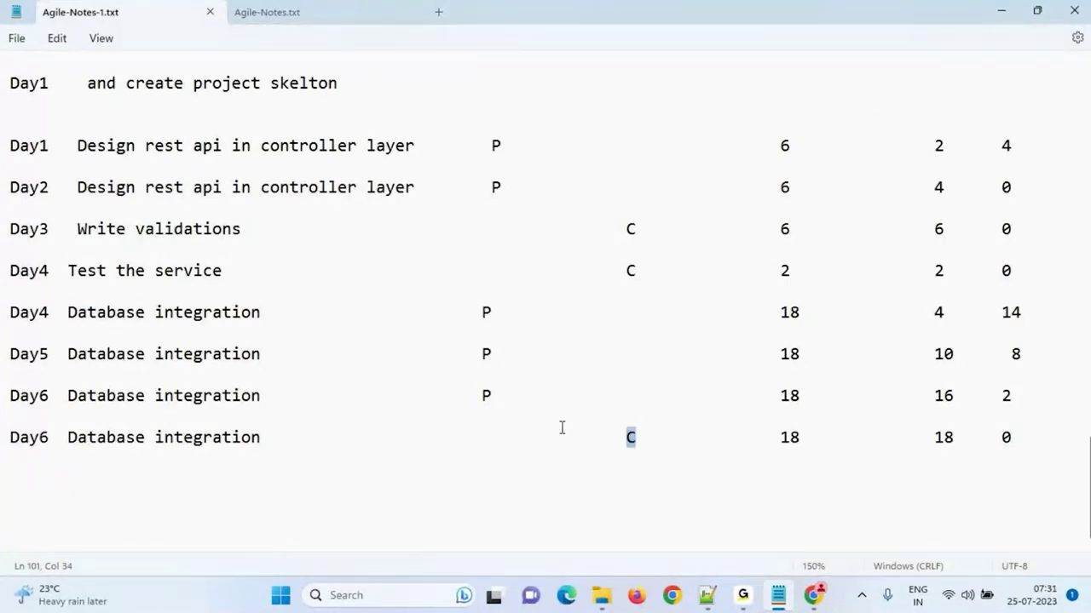
scroll(263, 343, up, 1)
double_click(224, 303)
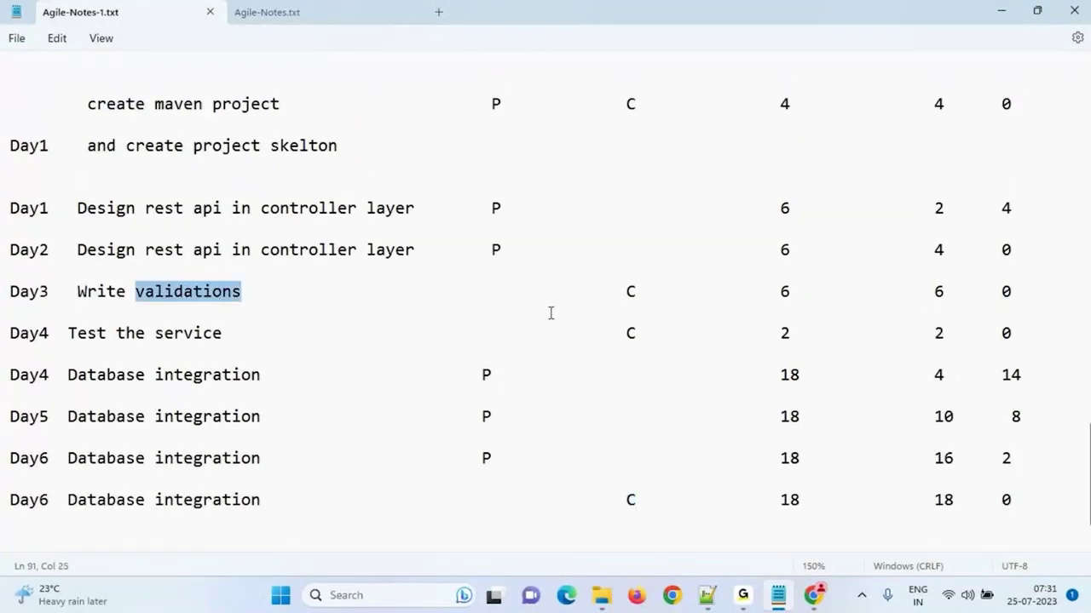
click(628, 292)
click(640, 335)
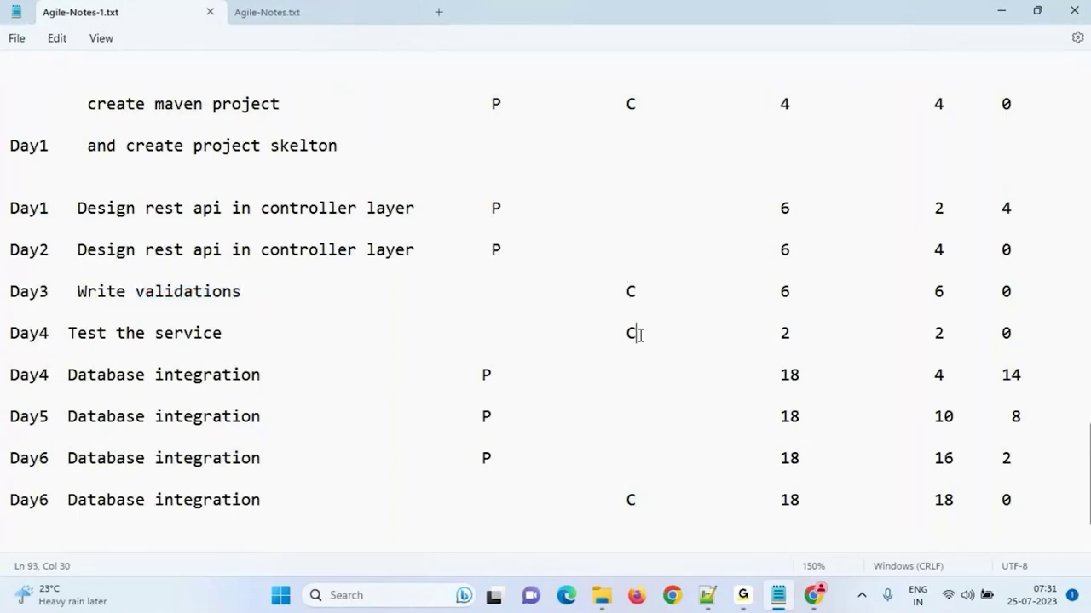
click(631, 291)
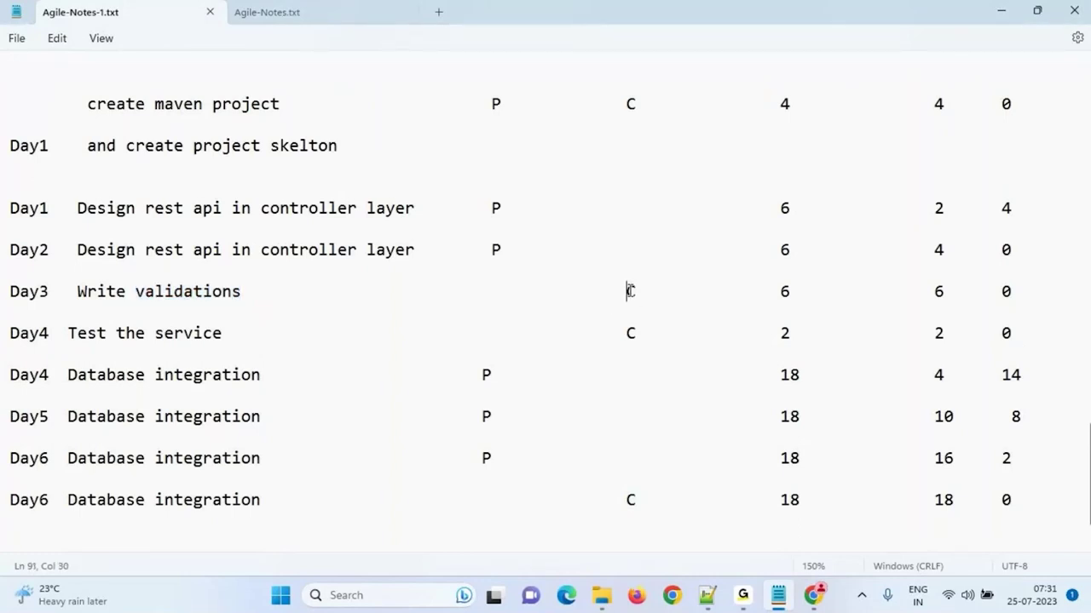
double_click(192, 333)
click(645, 340)
scroll(558, 397, up, 1)
double_click(387, 336)
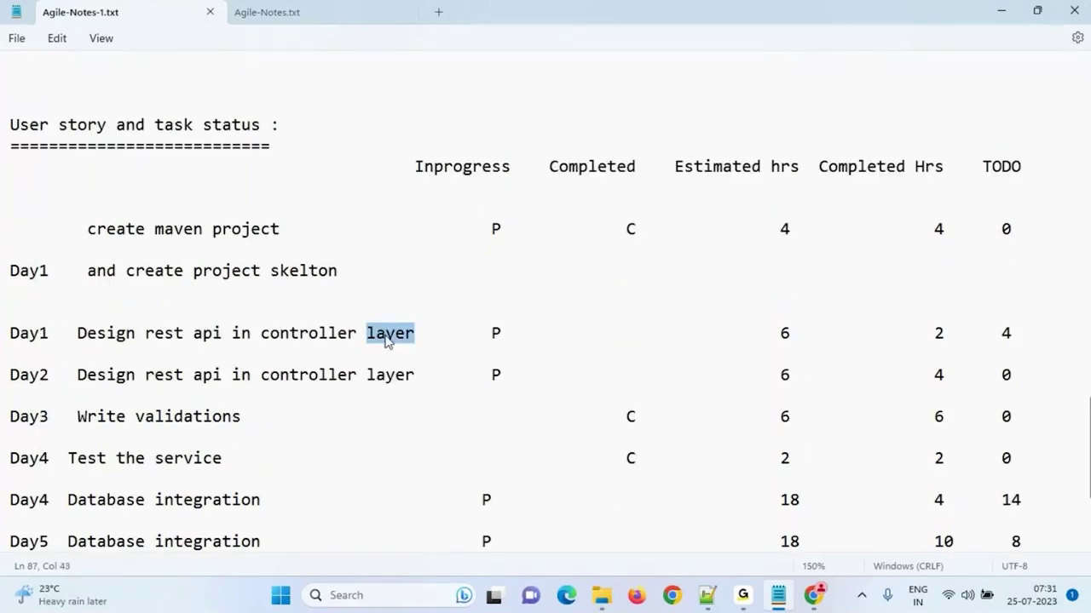
Mark the Day2 Design rest api row C under Completed instead of P, realign its hour columns and save the notes
double_click(497, 375)
key(BackSpace)
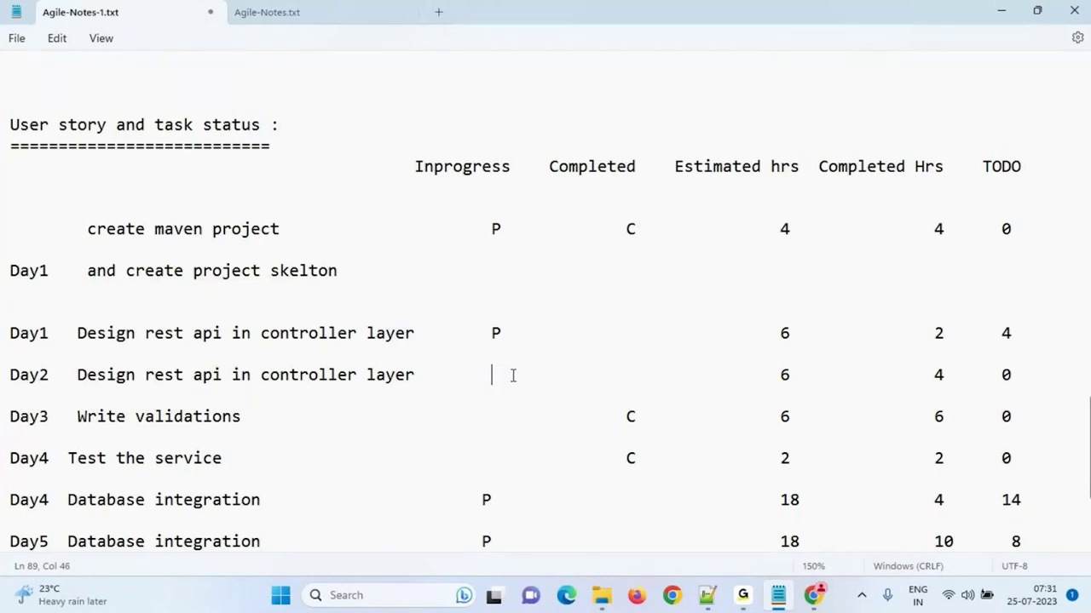
key(Tab)
key(Tab)
key(BackSpace)
key(Right)
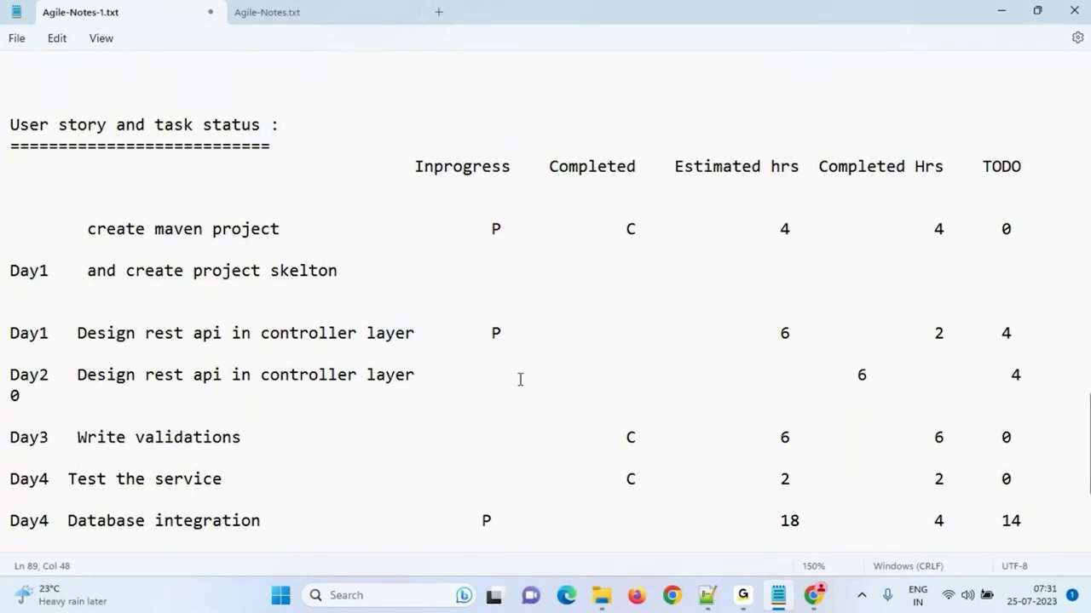
text(C)
key(ctrl+s)
key(Delete)
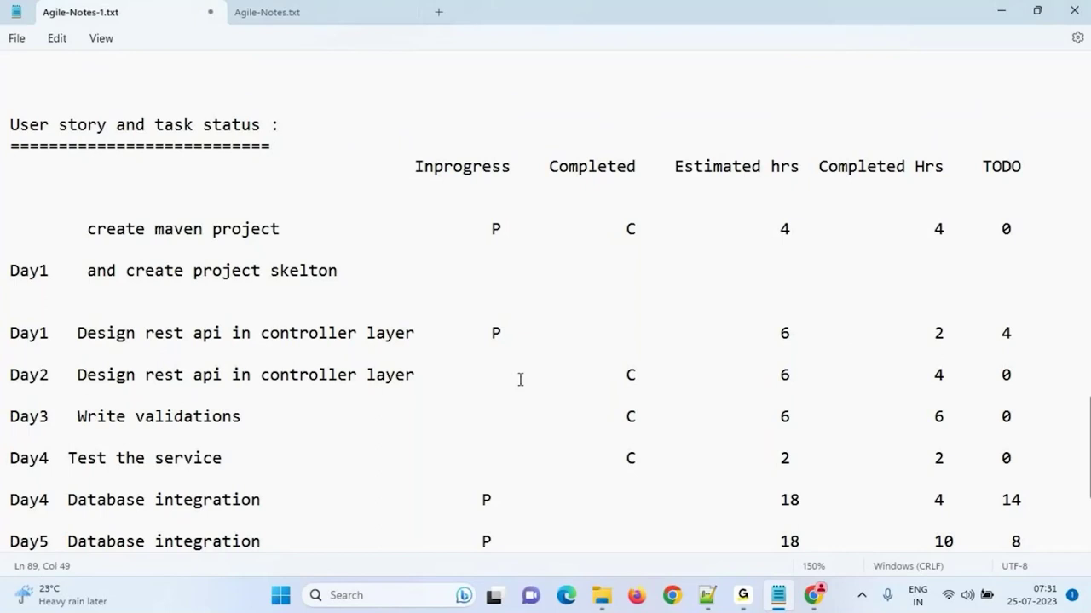
key(ctrl+s)
Switch to the Rally Team Board of the HSN Project in Chrome
scroll(578, 391, down, 2)
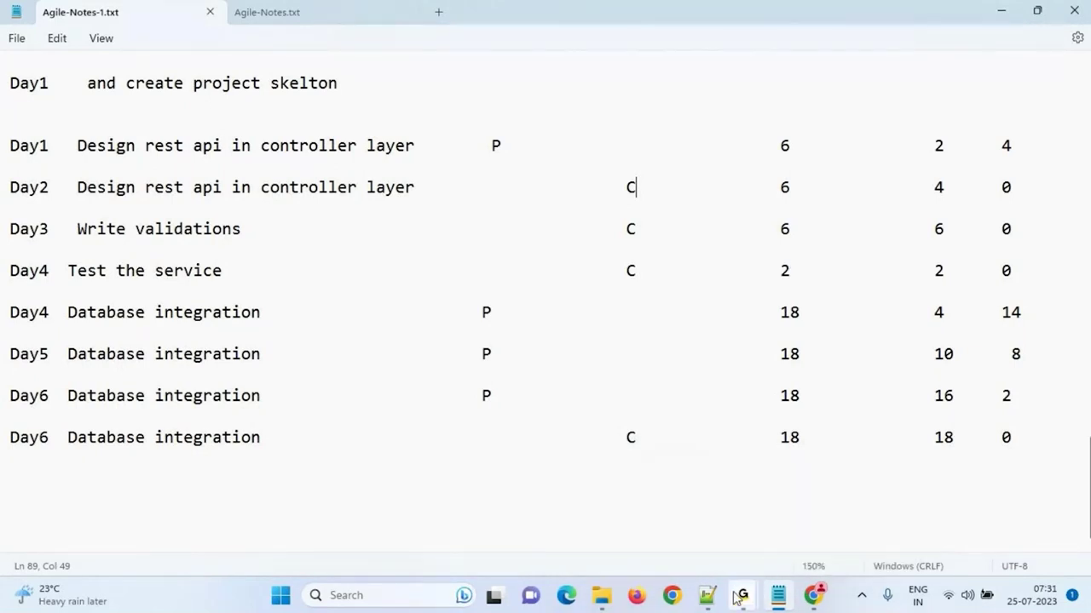
click(810, 476)
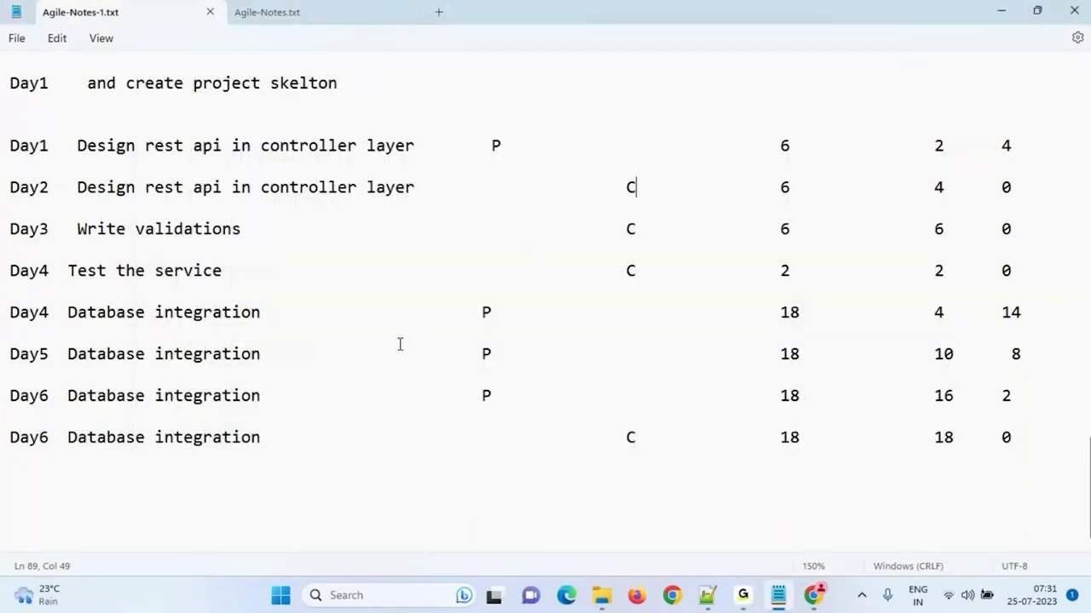
click(818, 598)
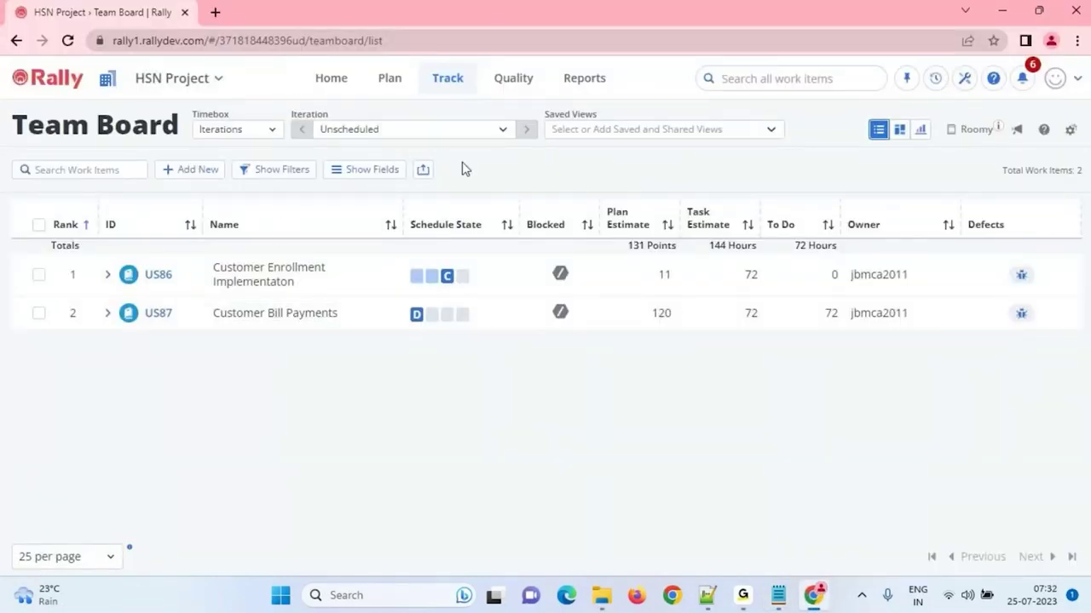
Start a new User Story work item on the Team Board and open its full details form
click(171, 176)
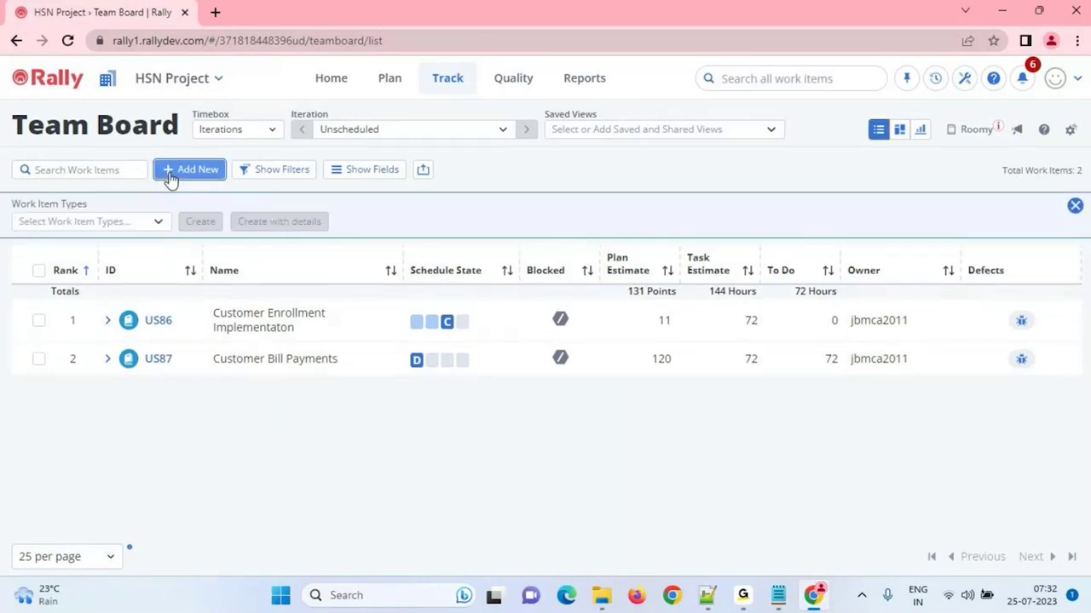
click(157, 223)
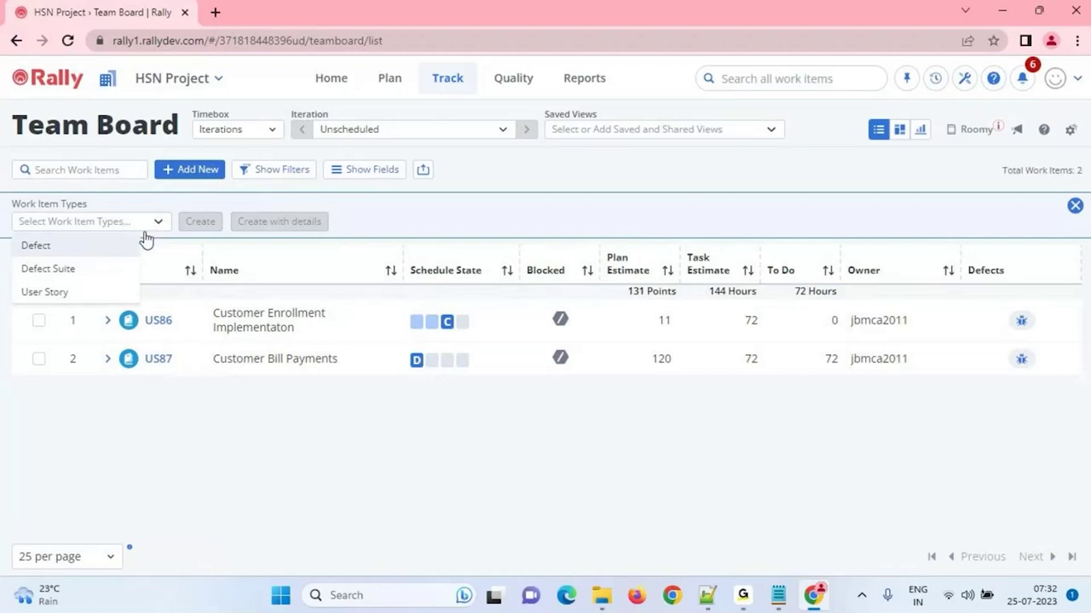
click(46, 293)
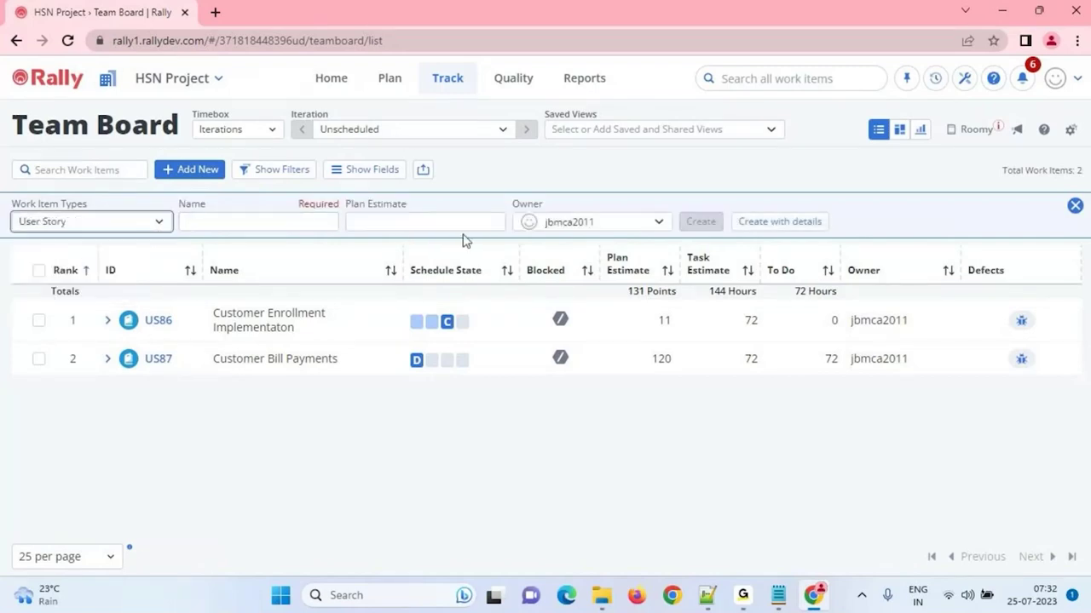
click(811, 226)
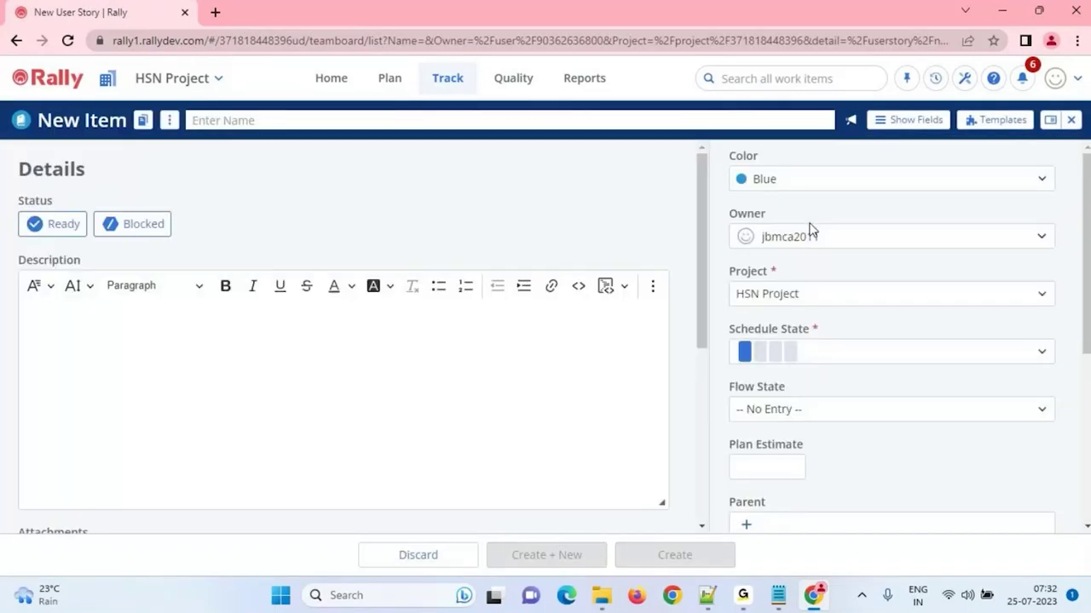
Name the user story "Implement CreditLimitEnquiryService", correcting the spelling of Implement and adding the service name to the dictionary
click(222, 121)
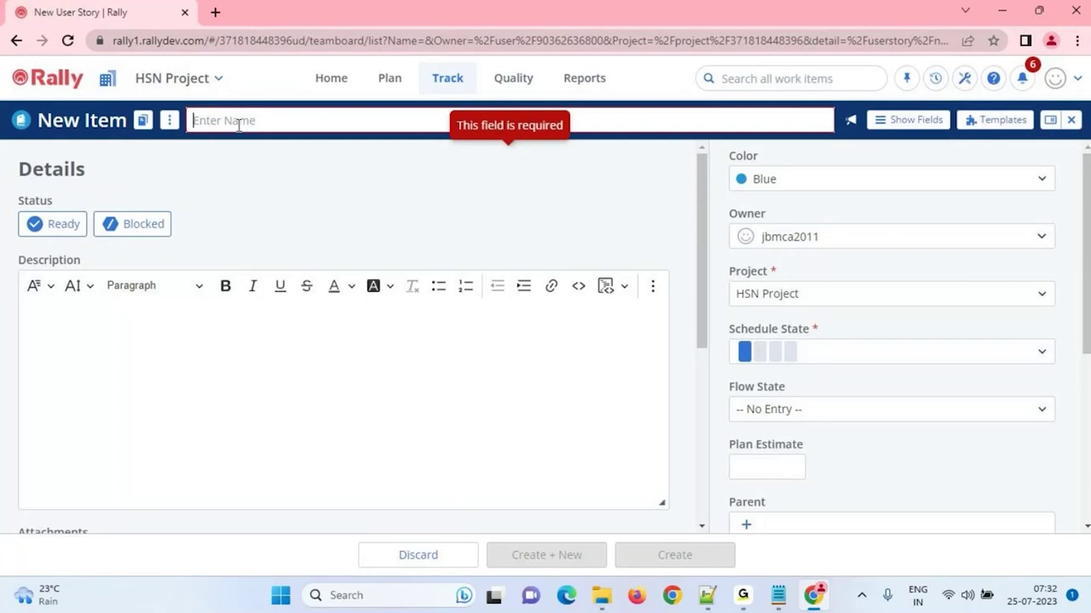
text(Im)
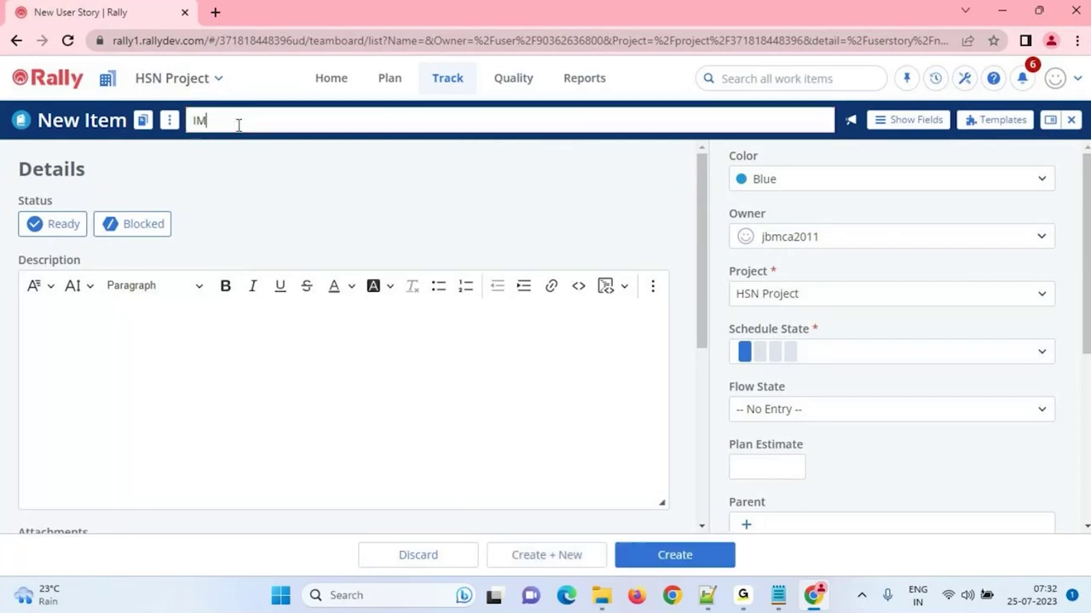
text(plment Cred)
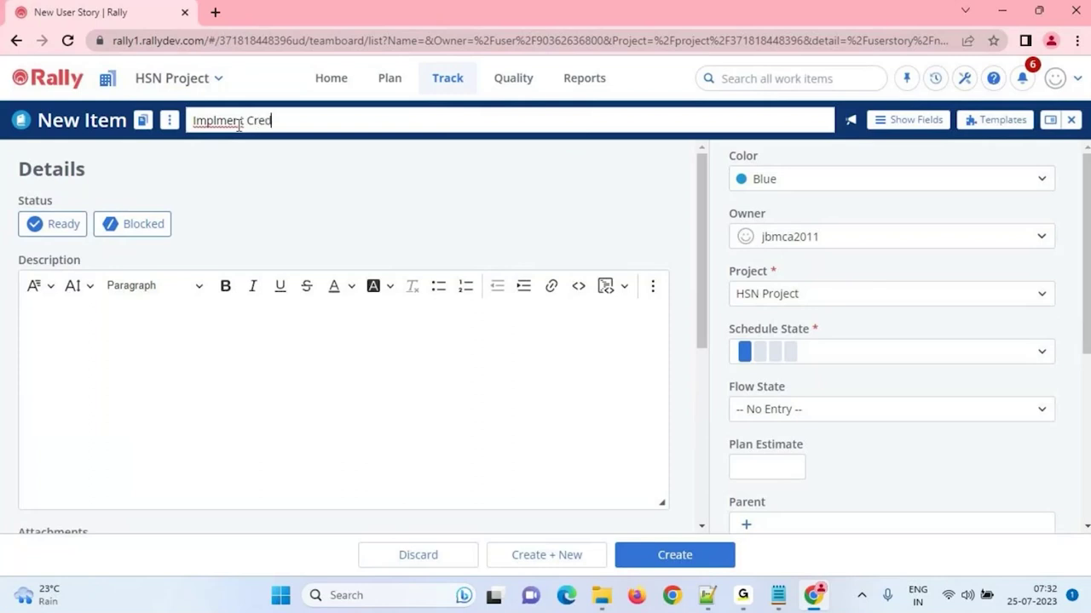
text(itLimitEnquir)
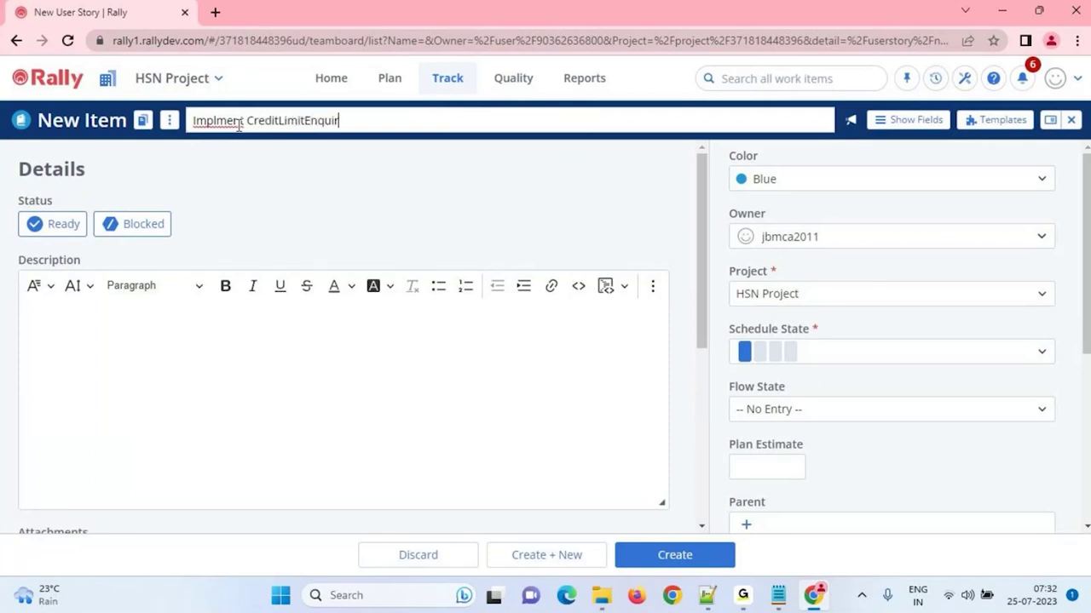
text(yService)
right_click(224, 127)
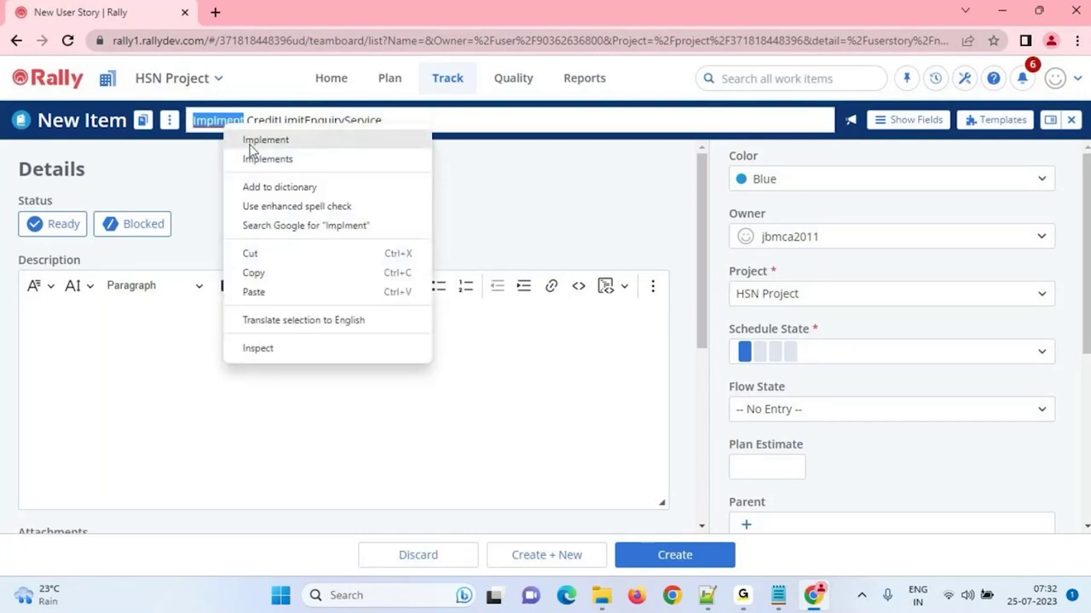
click(256, 139)
right_click(305, 125)
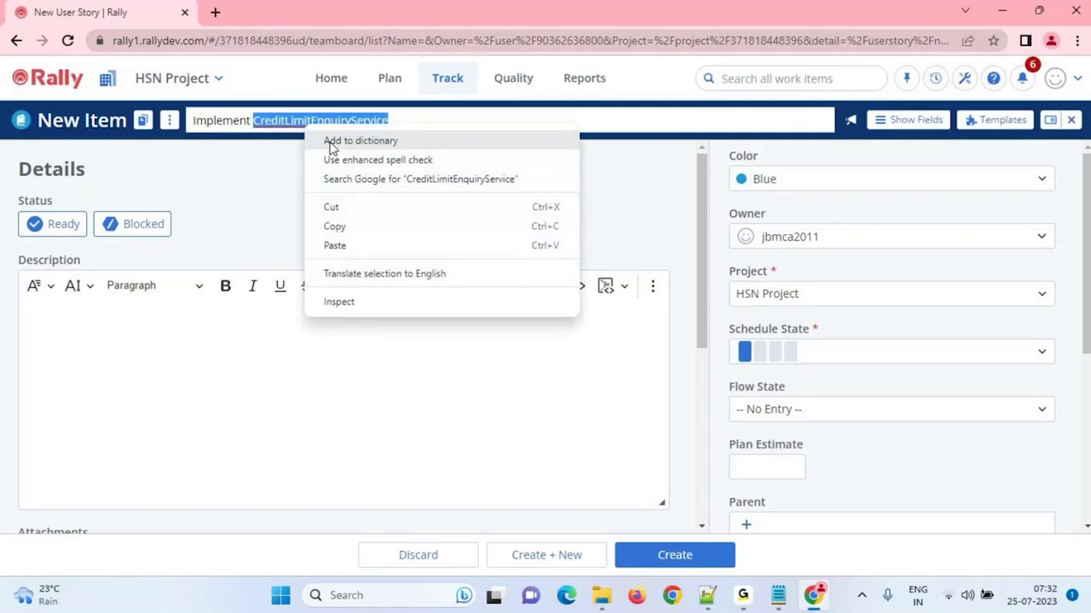
click(330, 146)
Begin the description with "As Tech Owner, need to implement the CreditLimitEnquiryService Service", applying the suggested spelling for the service name
click(195, 353)
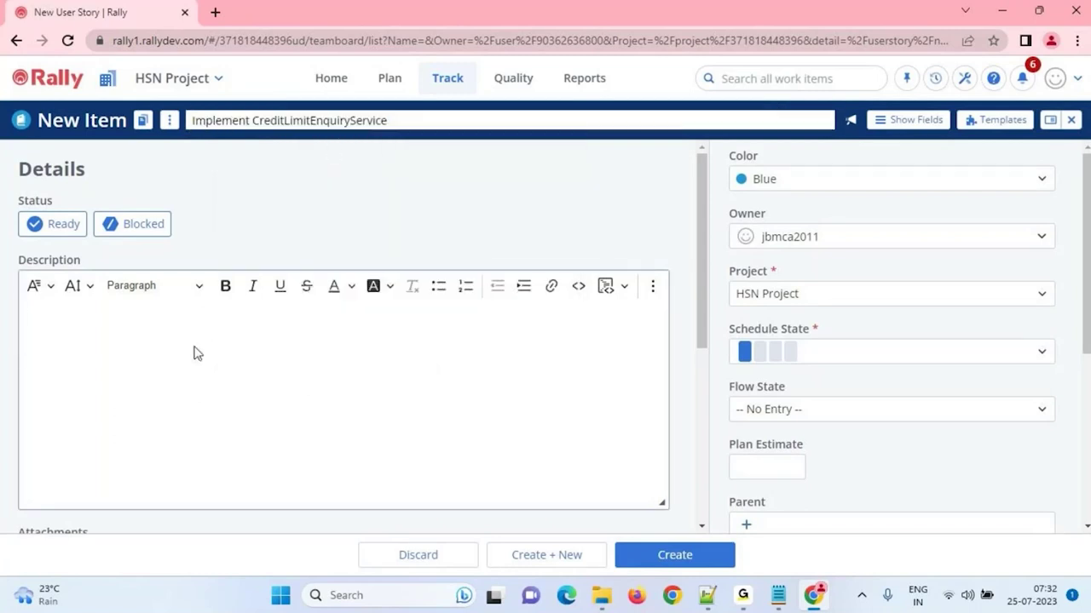
text(As)
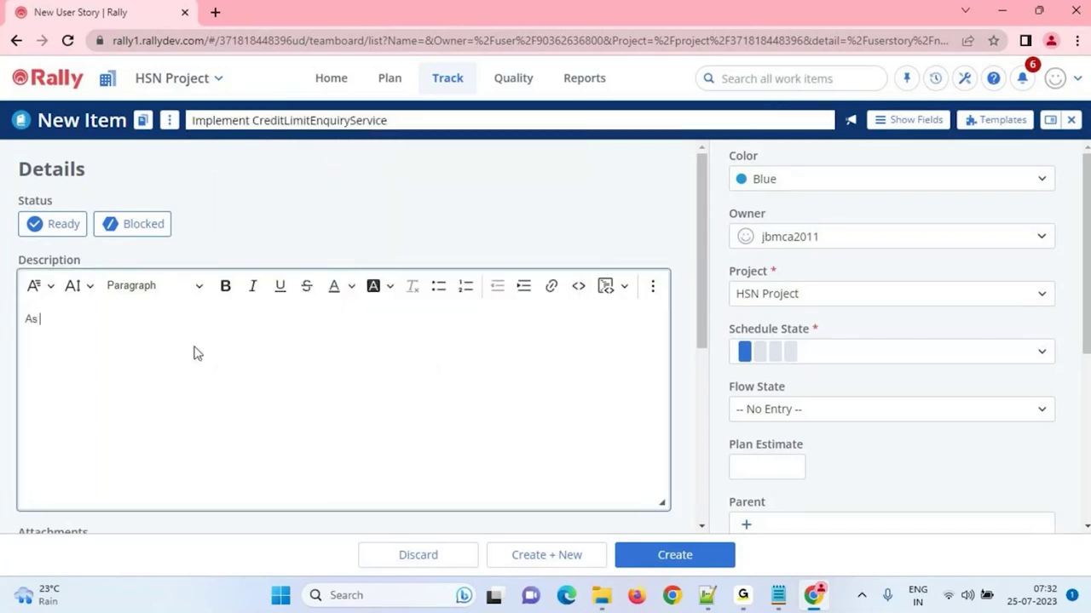
text( Tech Owner, need to imple)
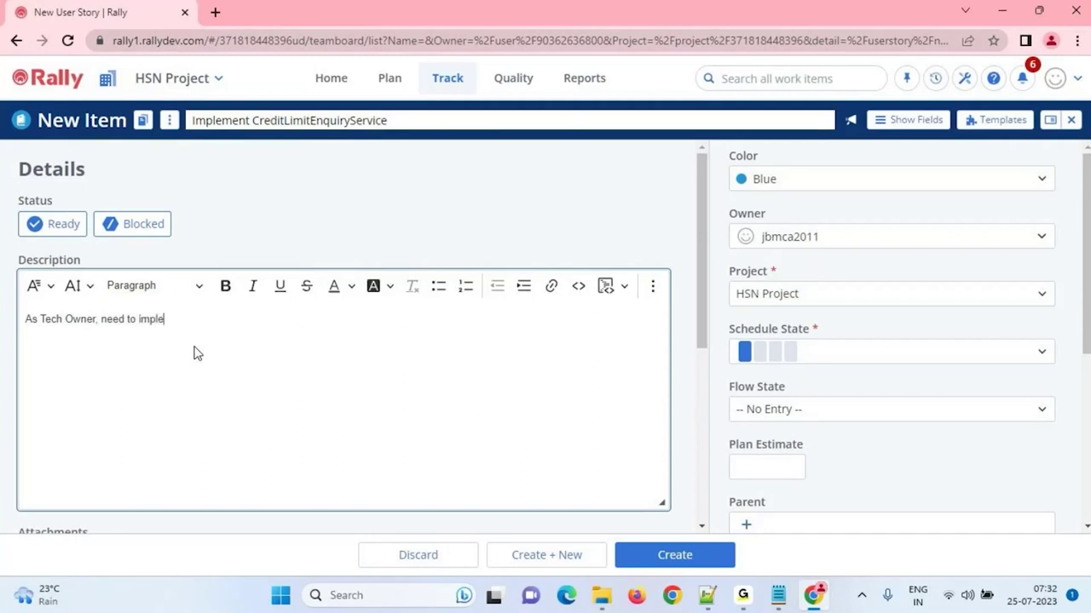
text(ment the CreditLimitEnquiry)
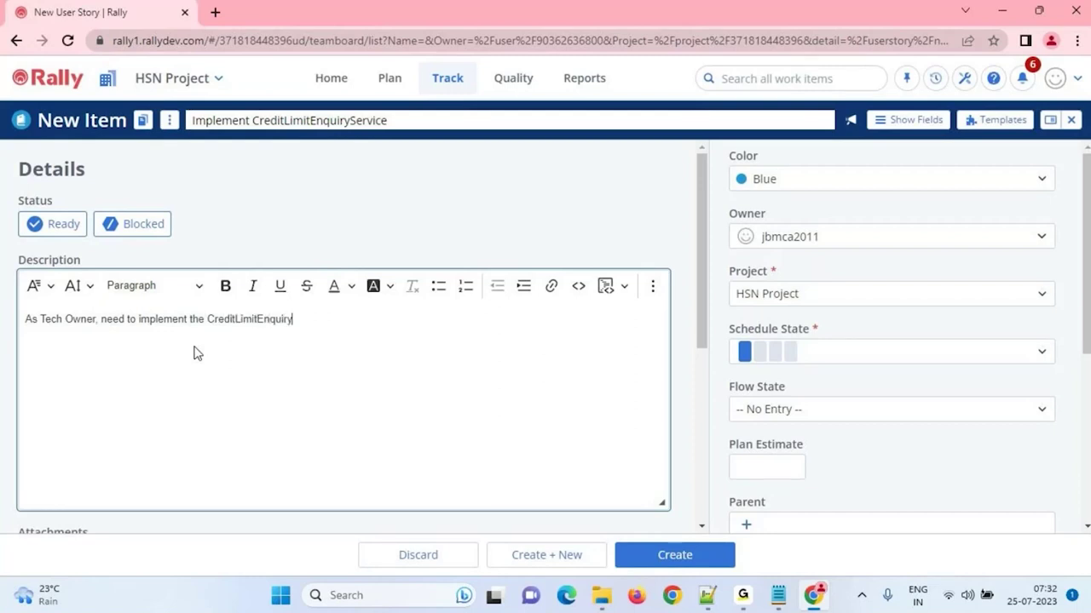
text( Service, whi)
key(BackSpace)
key(BackSpace)
key(BackSpace)
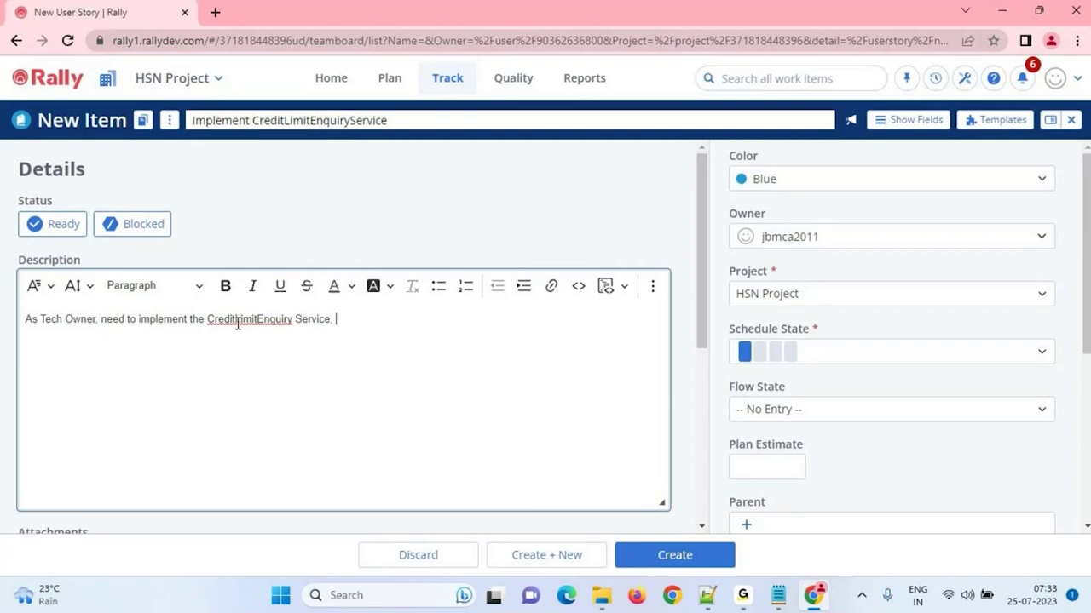
right_click(238, 324)
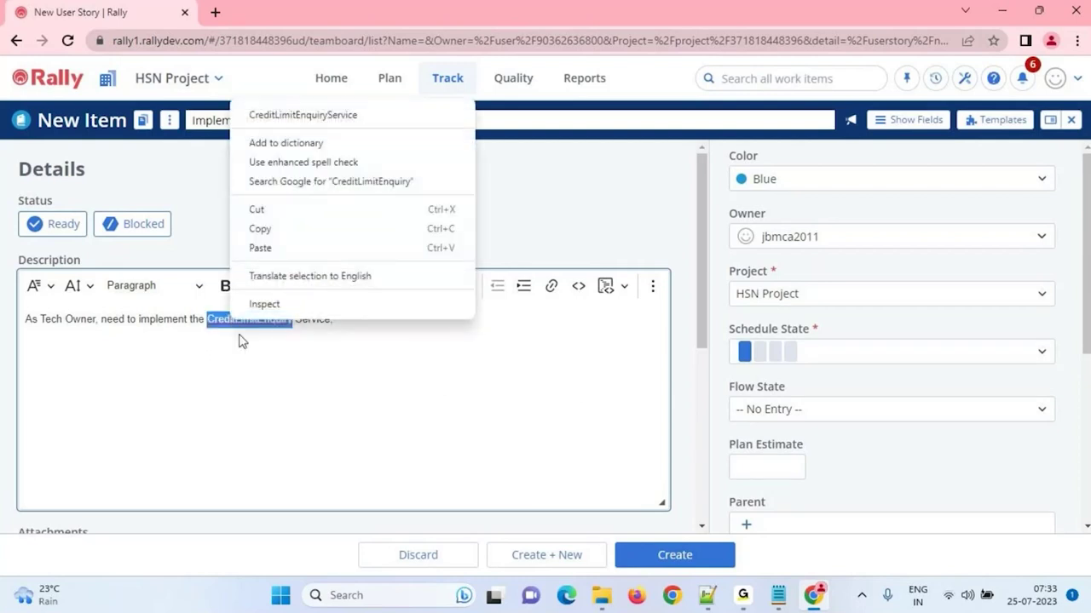
click(302, 115)
click(380, 324)
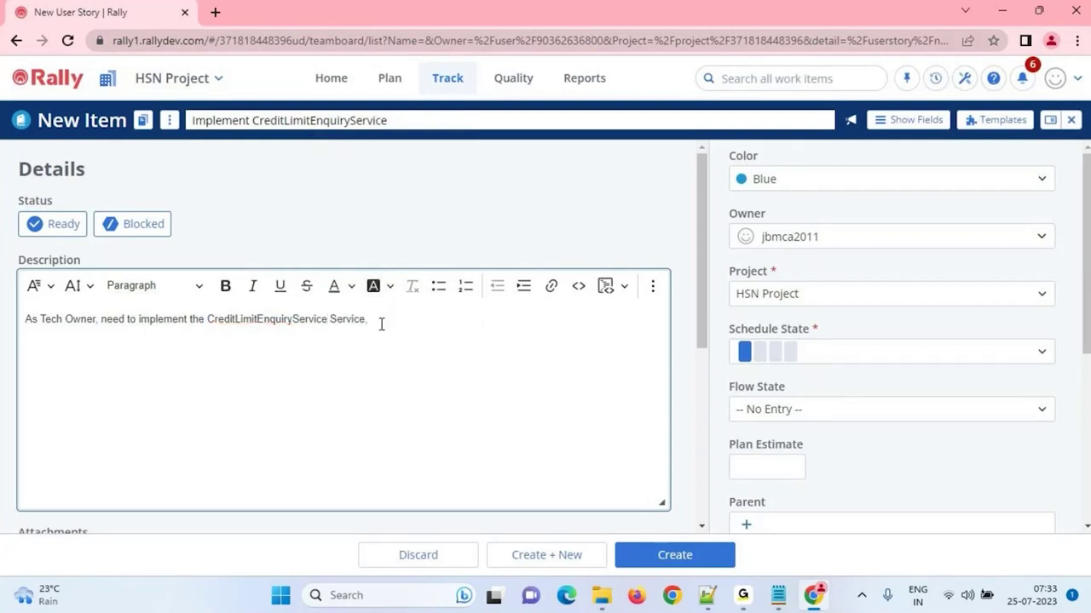
key(Return)
text(Wirte the basica)
key(BackSpace)
key(BackSpace)
key(BackSpace)
key(BackSpace)
key(BackSpace)
key(BackSpace)
key(BackSpace)
key(BackSpace)
key(BackSpace)
key(BackSpace)
key(BackSpace)
key(BackSpace)
key(BackSpace)
key(BackSpace)
key(BackSpace)
key(BackSpace)
key(BackSpace)
End the first description line with "in happy path" and add the line "Test the service and attach the post ma collections" directly below
text(in happy path)
key(Return)
text(Test the service )
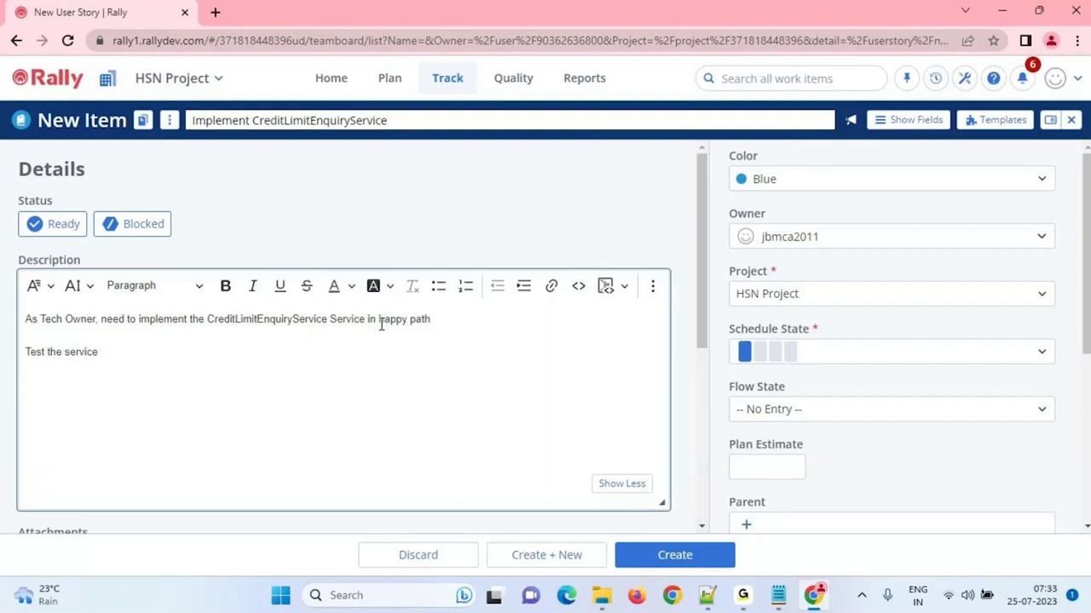
text(and attach the post ma collections)
key(Up)
key(BackSpace)
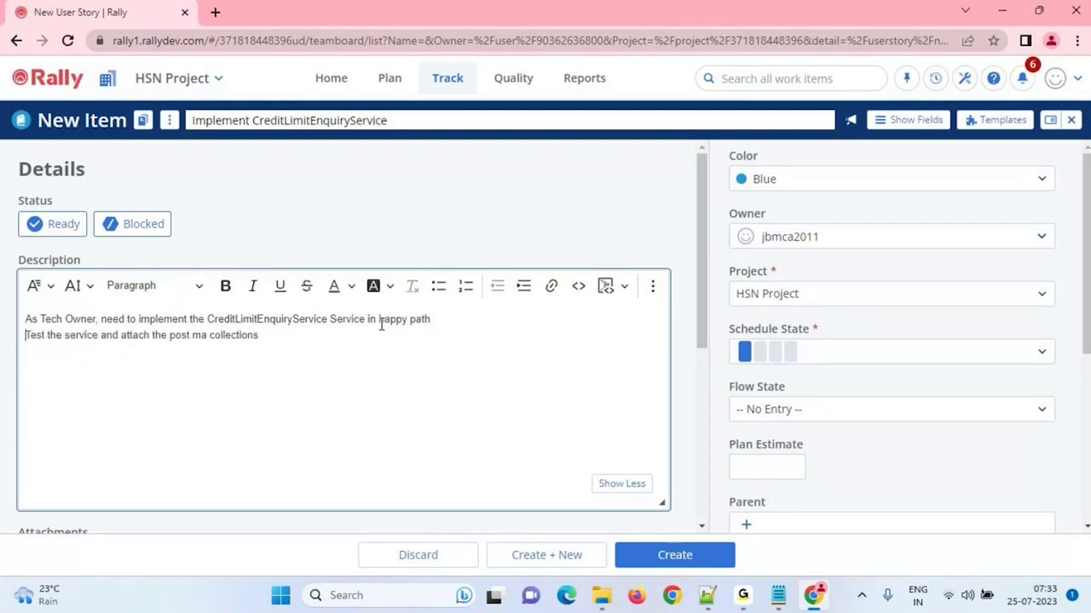
Insert the line "Need to integrate 2 downstream/backend systems and send final response to consumer" between the two description lines
click(458, 319)
key(Return)
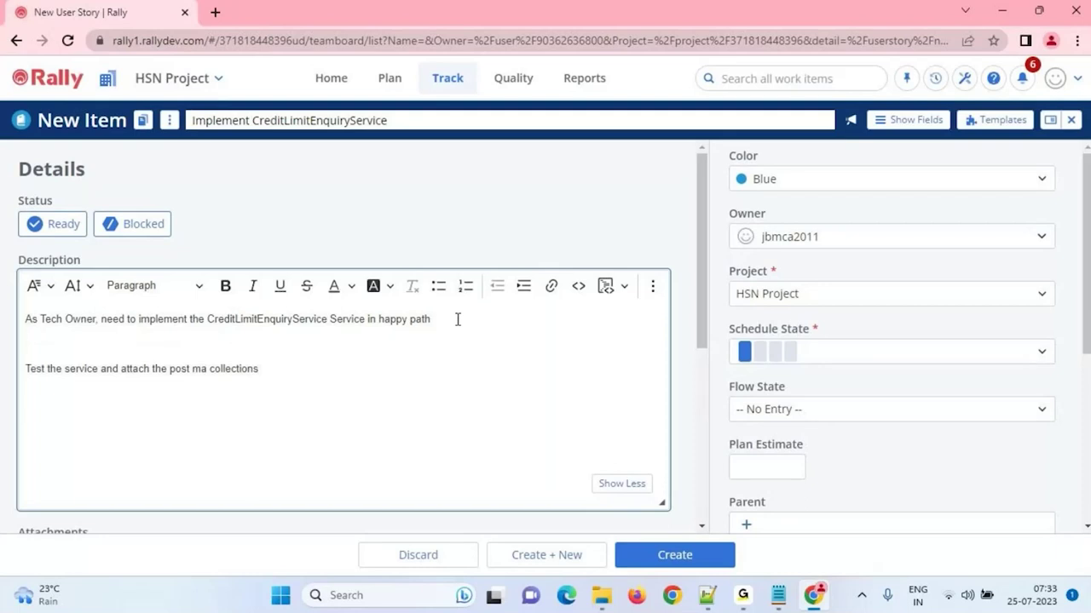
key(Return)
text(Need to integrate )
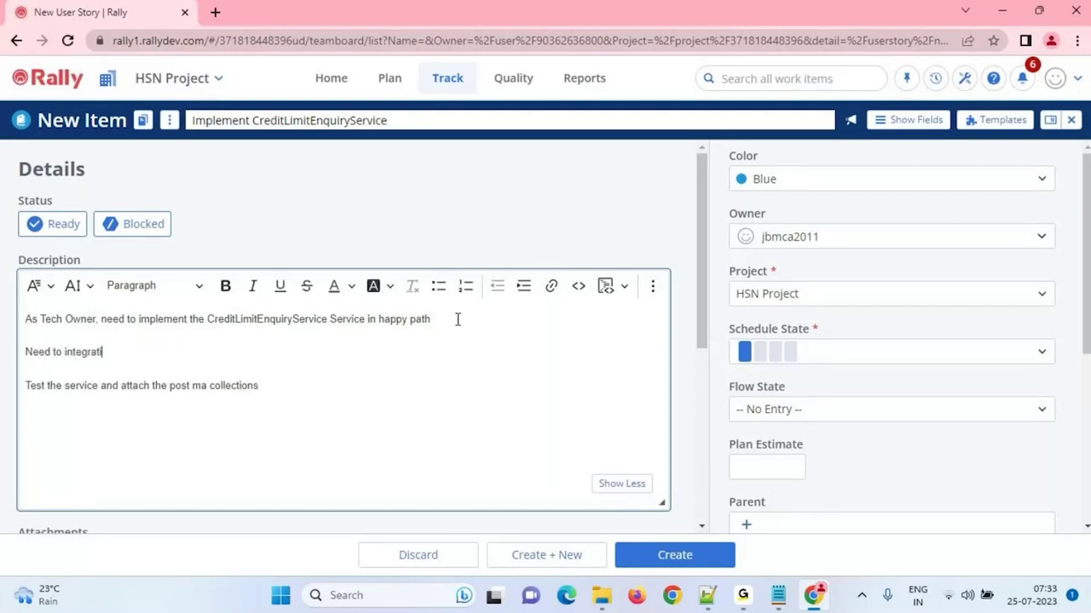
text(2 dw)
key(BackSpace)
text(ownstream/backend sys)
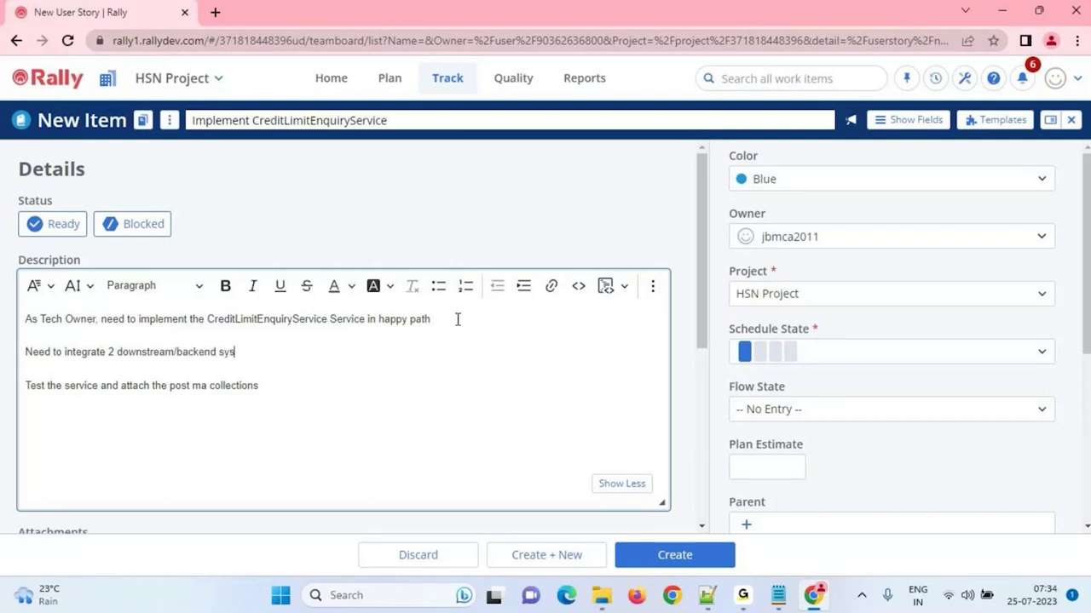
text(tems whic)
key(BackSpace)
key(BackSpace)
key(BackSpace)
text(and send)
text(esponse to consumer)
Remove the blank lines above and below the downstream/backend systems line in the description
key(Up)
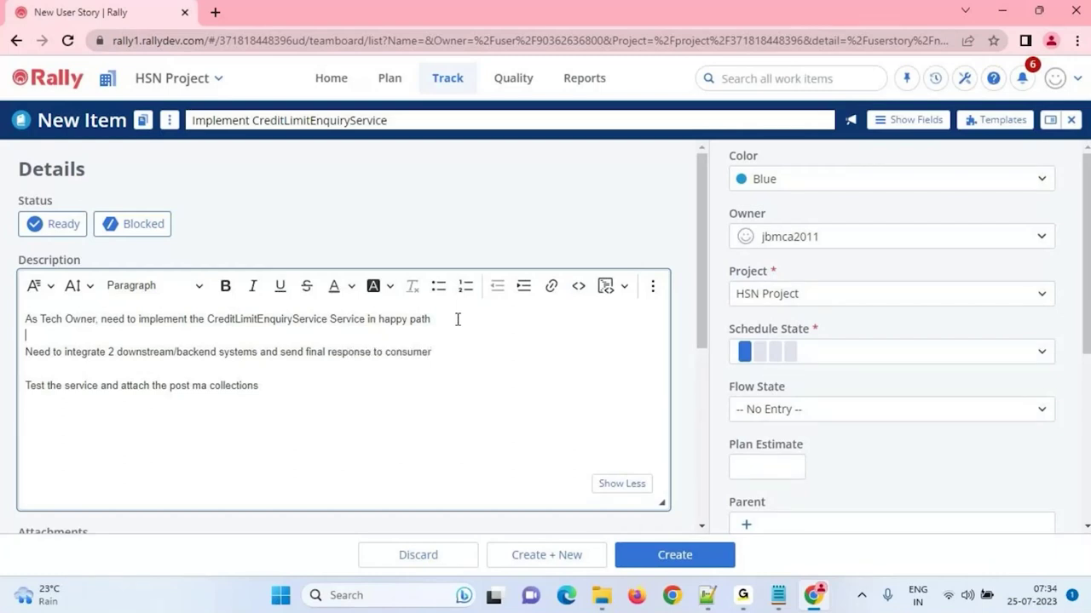
key(Delete)
key(Down)
key(Delete)
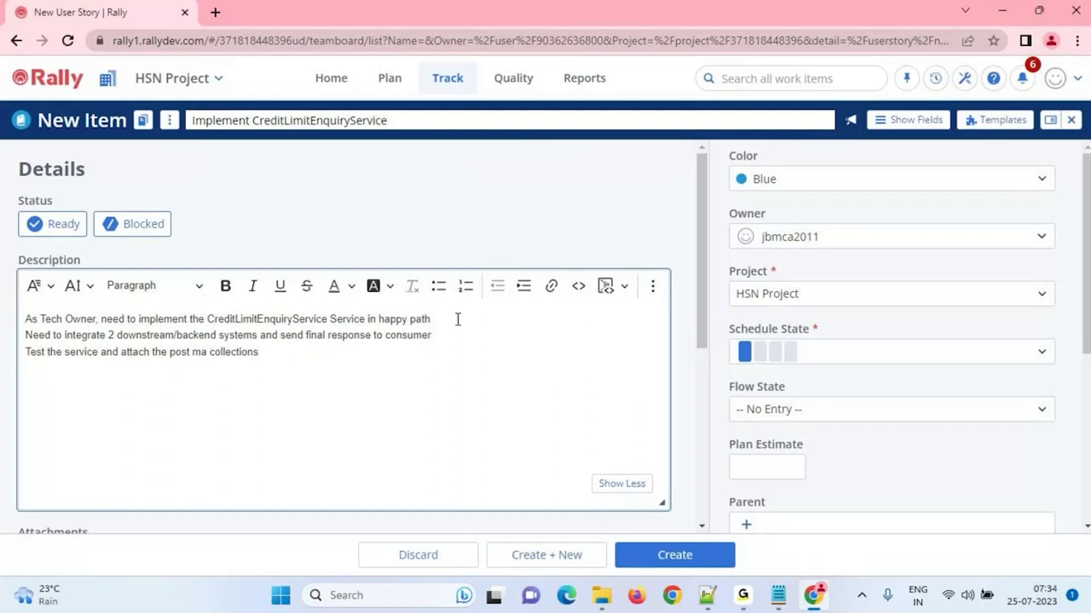
Review the finished description text and the attachments and notes areas of the new user story
click(746, 594)
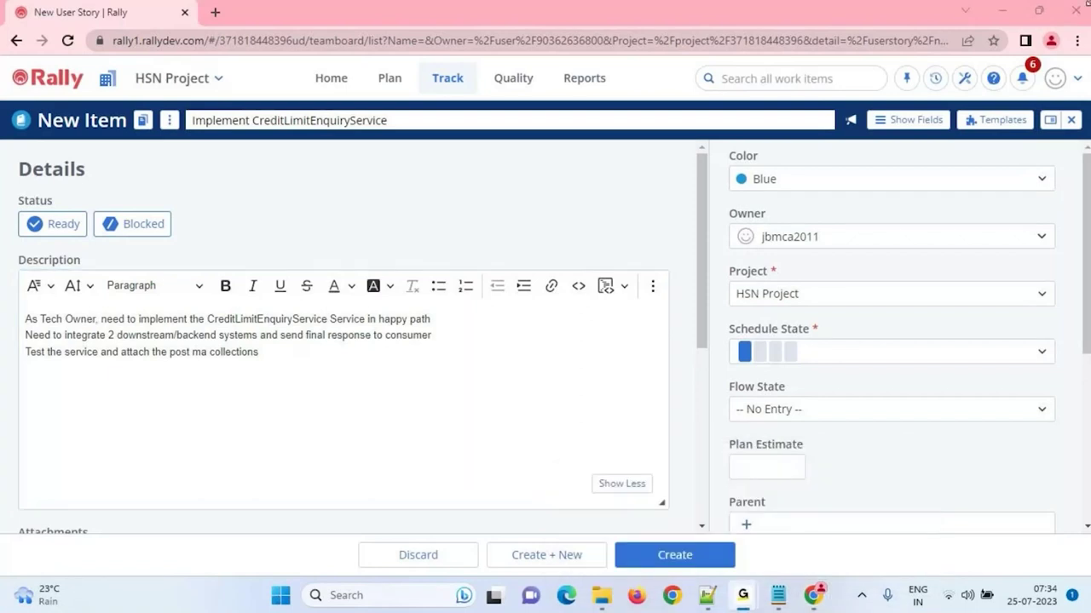
click(1002, 19)
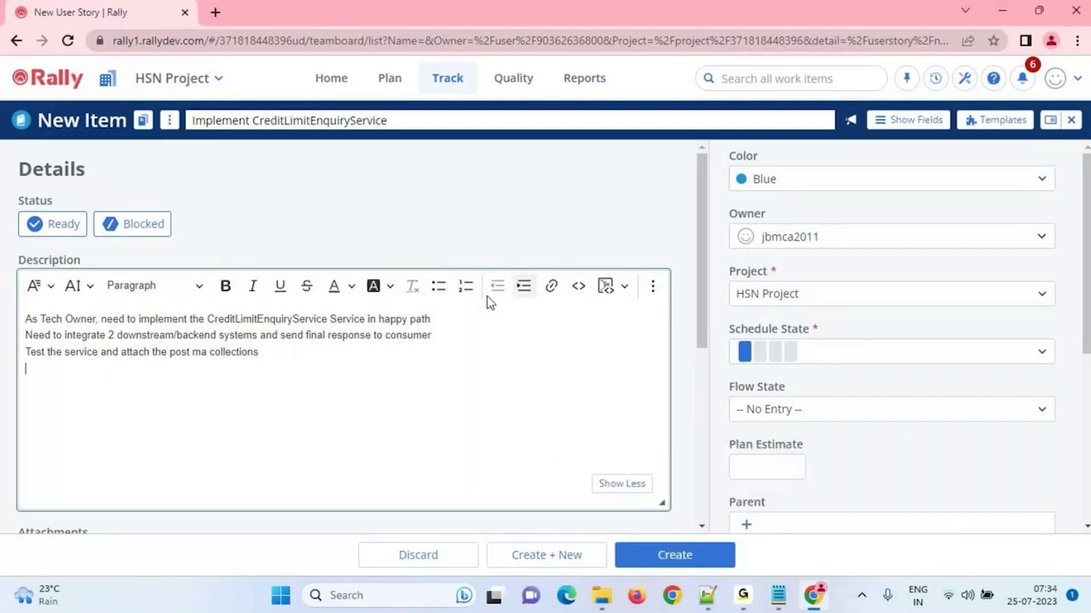
drag(311, 351, 95, 309)
click(159, 398)
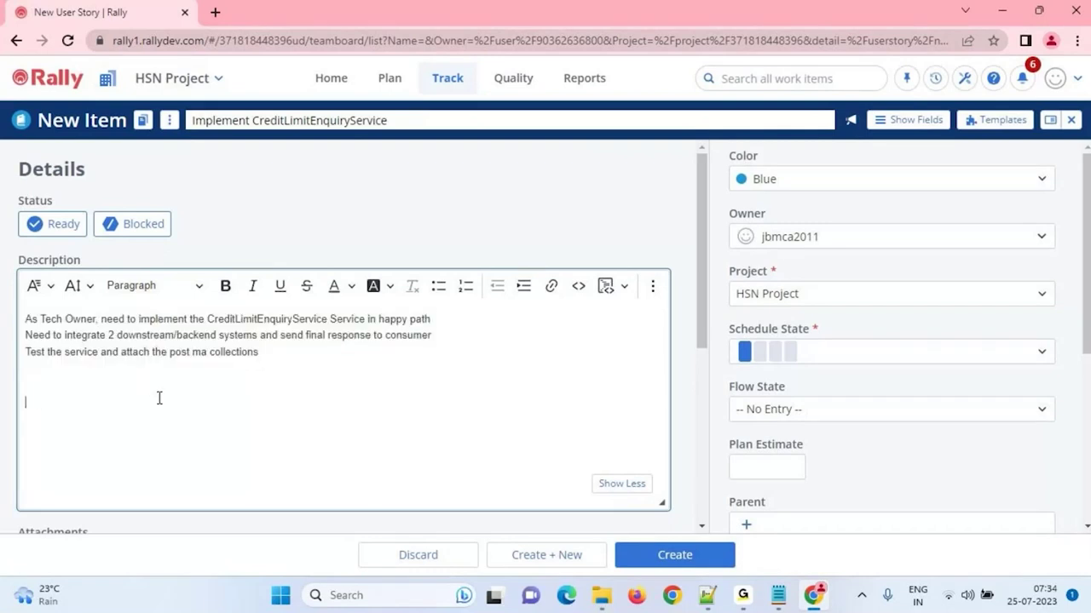
click(268, 352)
scroll(205, 423, down, 5)
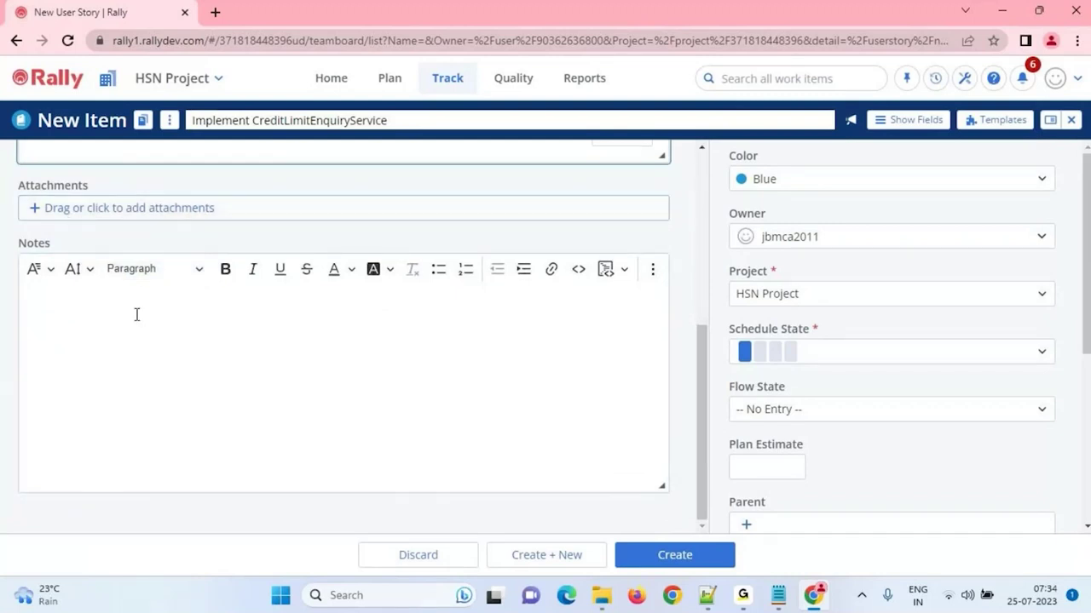
scroll(130, 388, up, 3)
scroll(129, 396, up, 2)
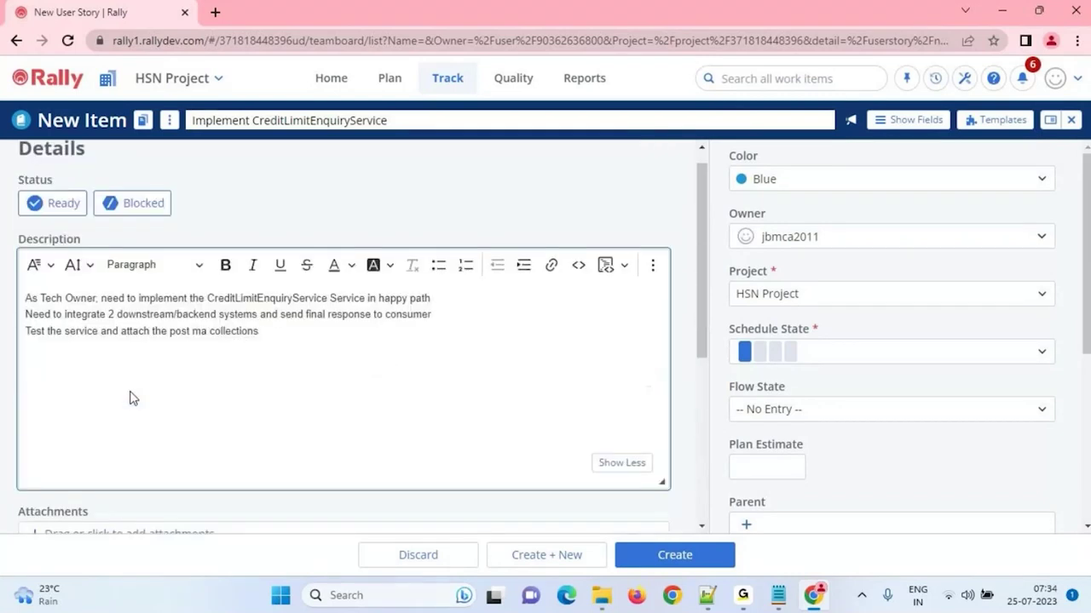
click(248, 351)
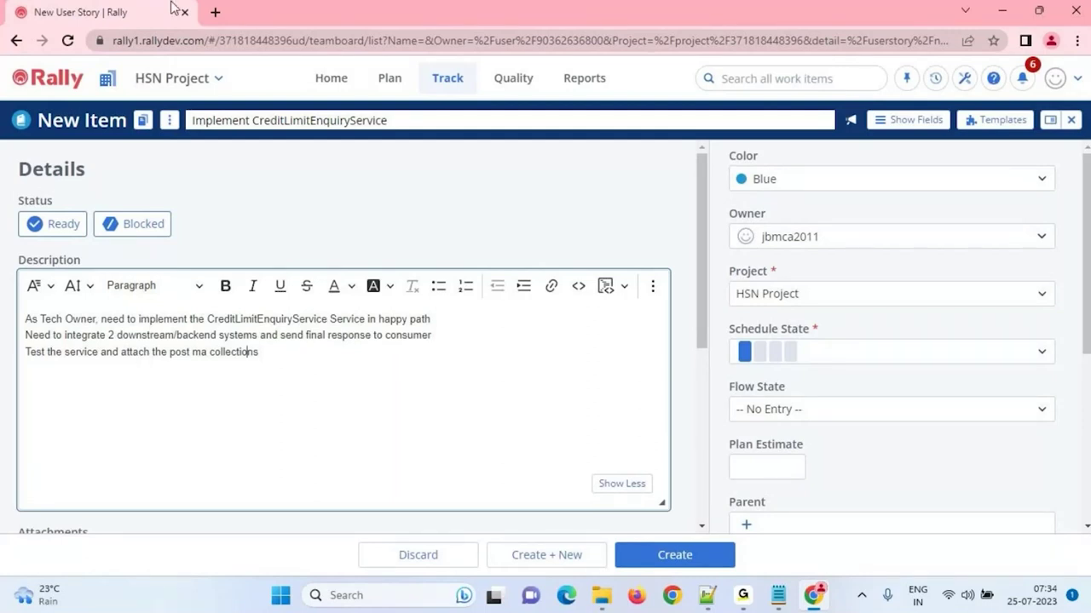
click(293, 356)
scroll(313, 309, down, 4)
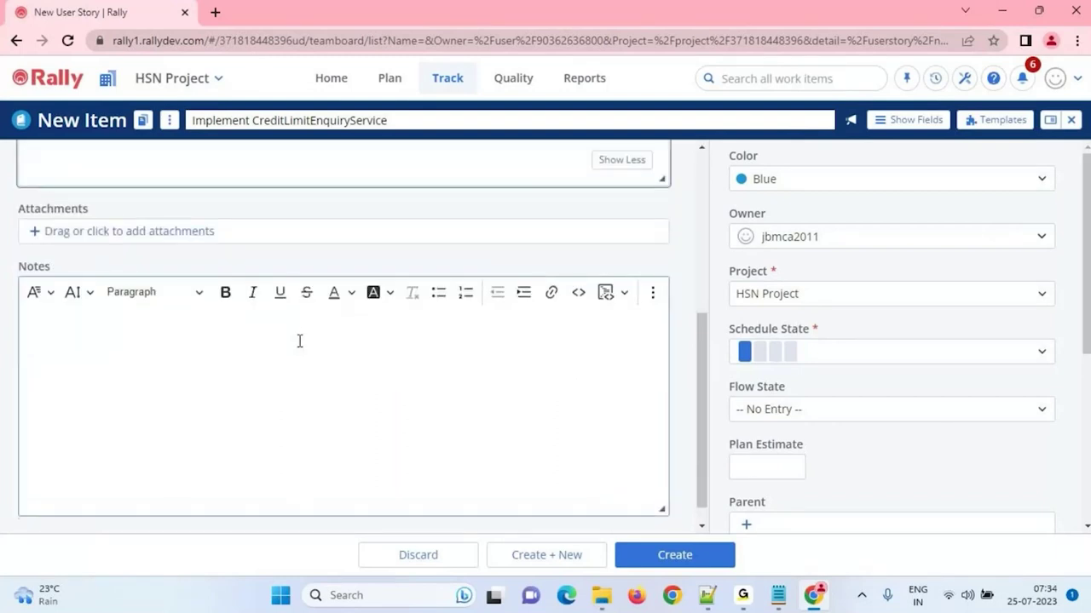
scroll(134, 375, up, 4)
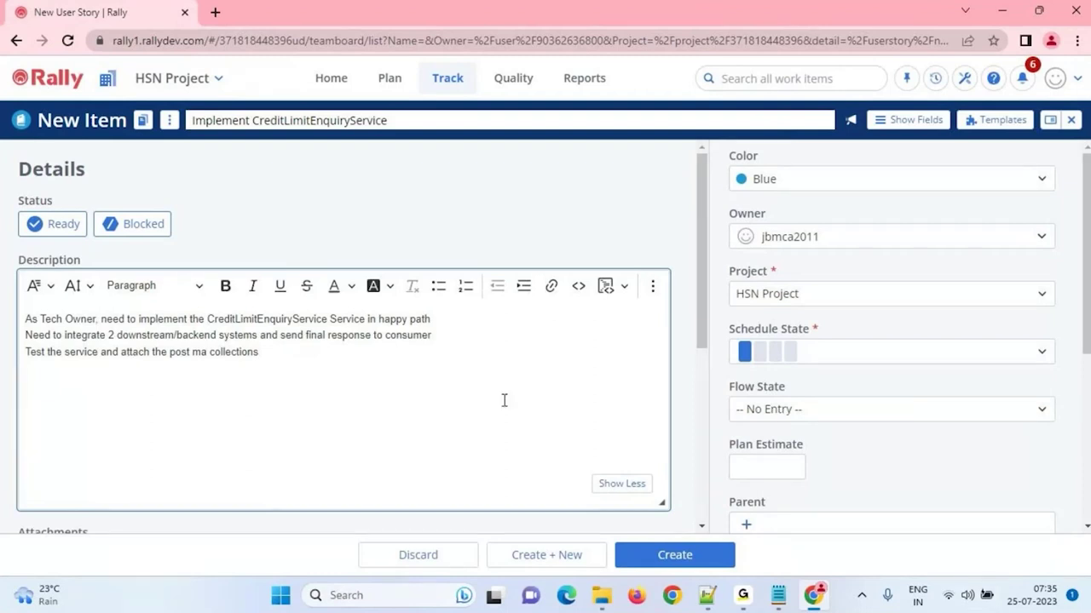
Set the user story's Plan Estimate to 13
scroll(503, 400, down, 3)
scroll(813, 419, down, 2)
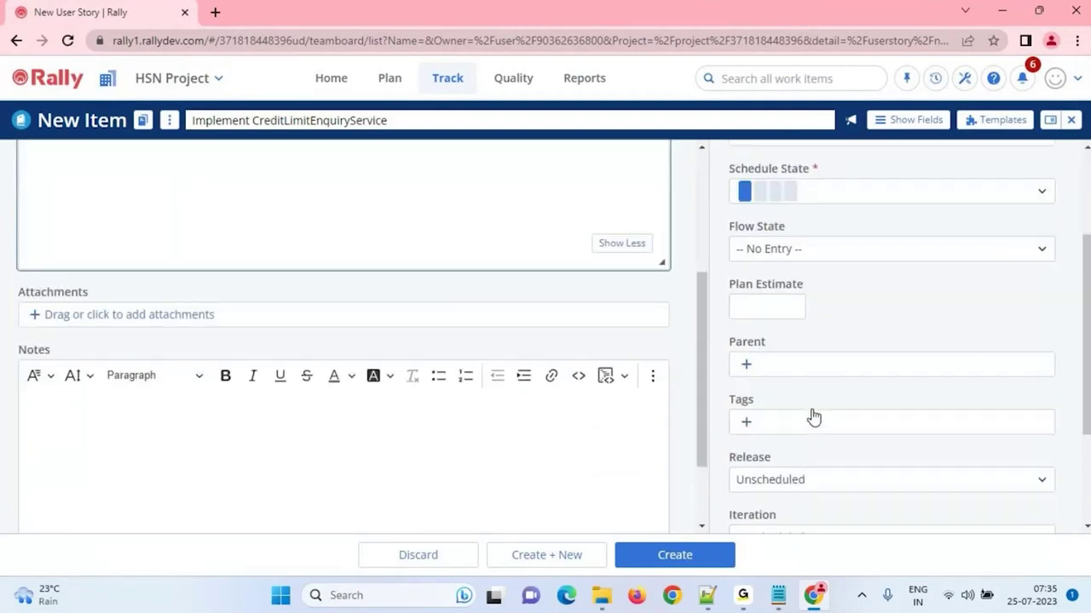
click(767, 307)
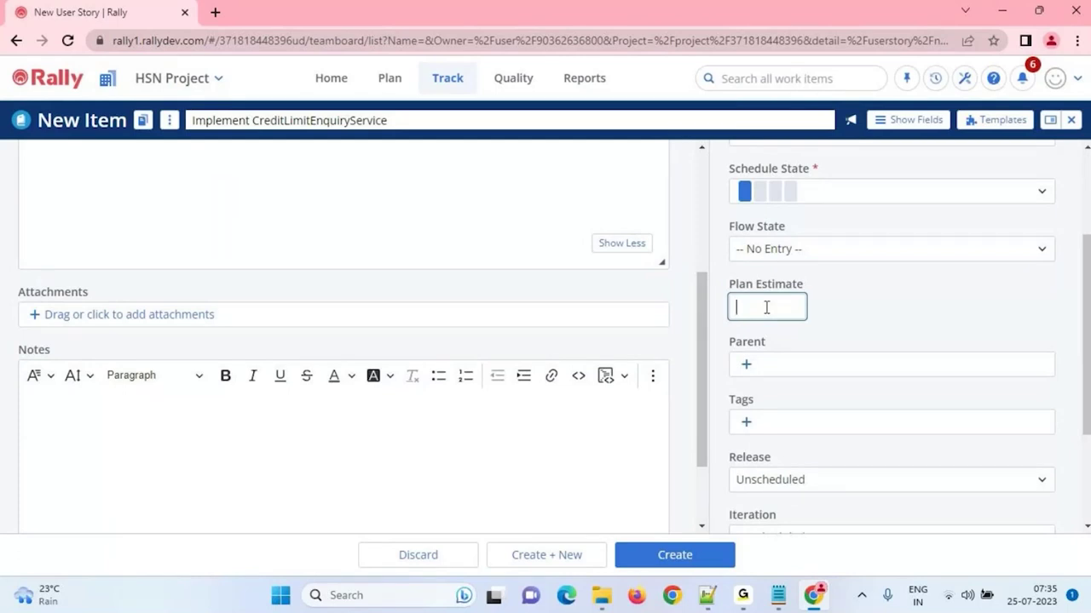
text(13)
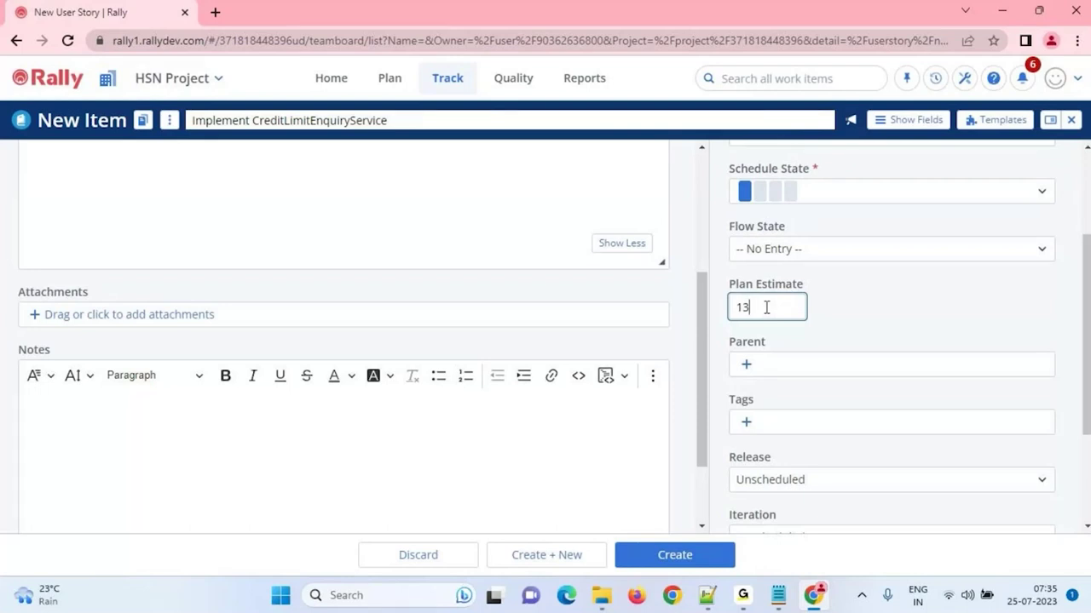
Check that the new story's Schedule State is Defined and create the user story
click(936, 333)
scroll(936, 391, down, 2)
scroll(940, 414, up, 2)
scroll(936, 400, up, 2)
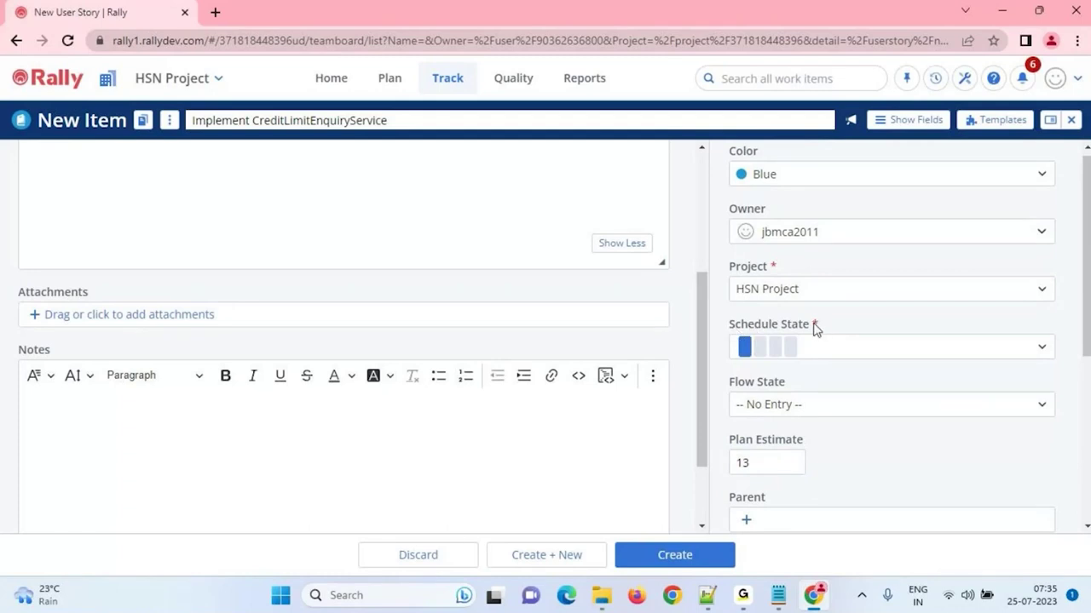
click(744, 348)
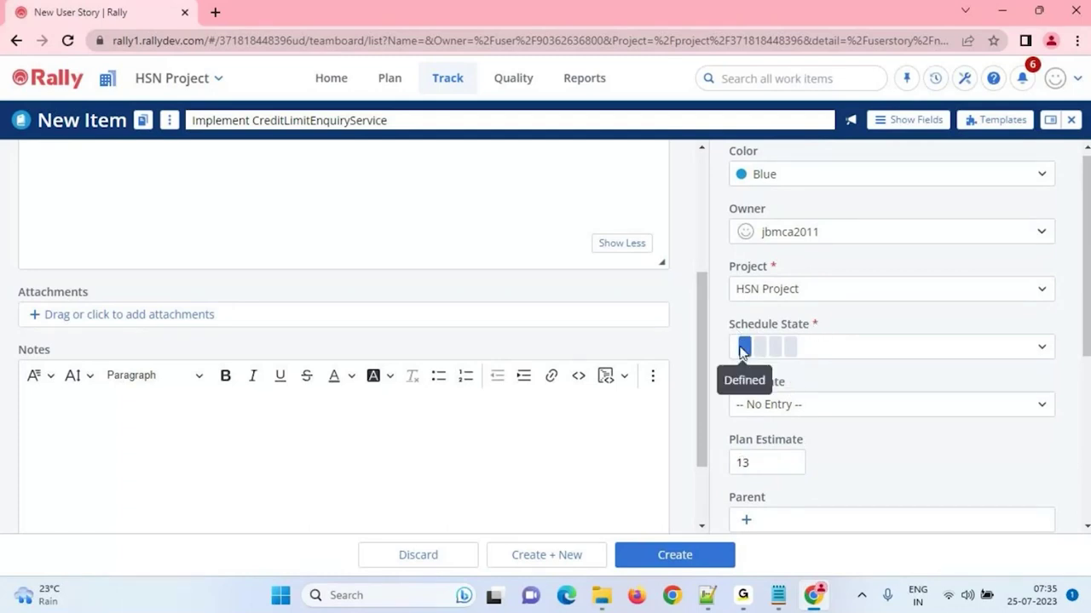
click(704, 568)
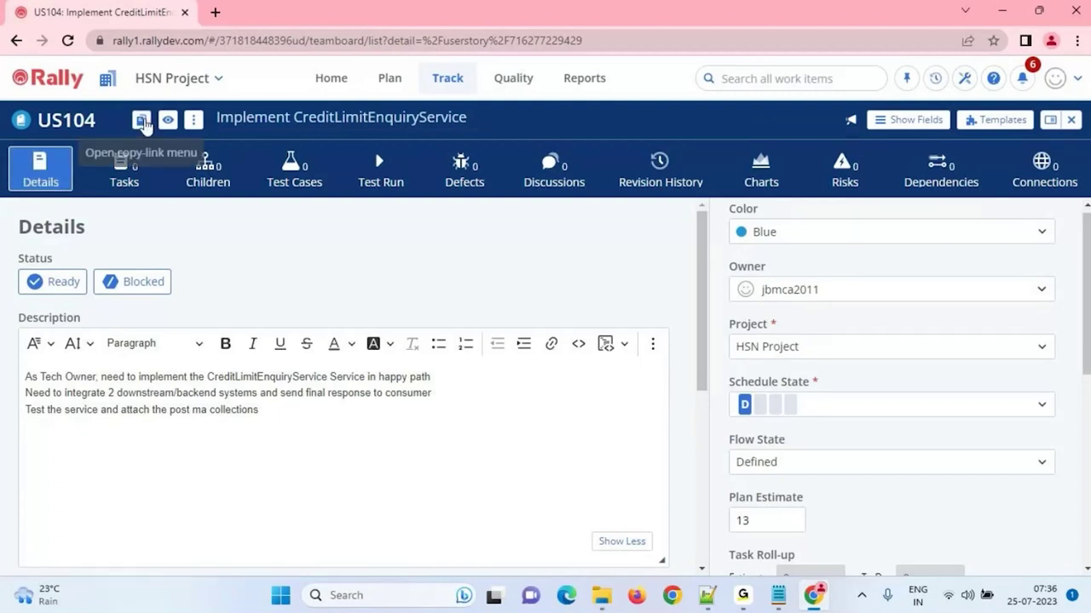
Leave the story details and return to the HSN Project team board
click(15, 42)
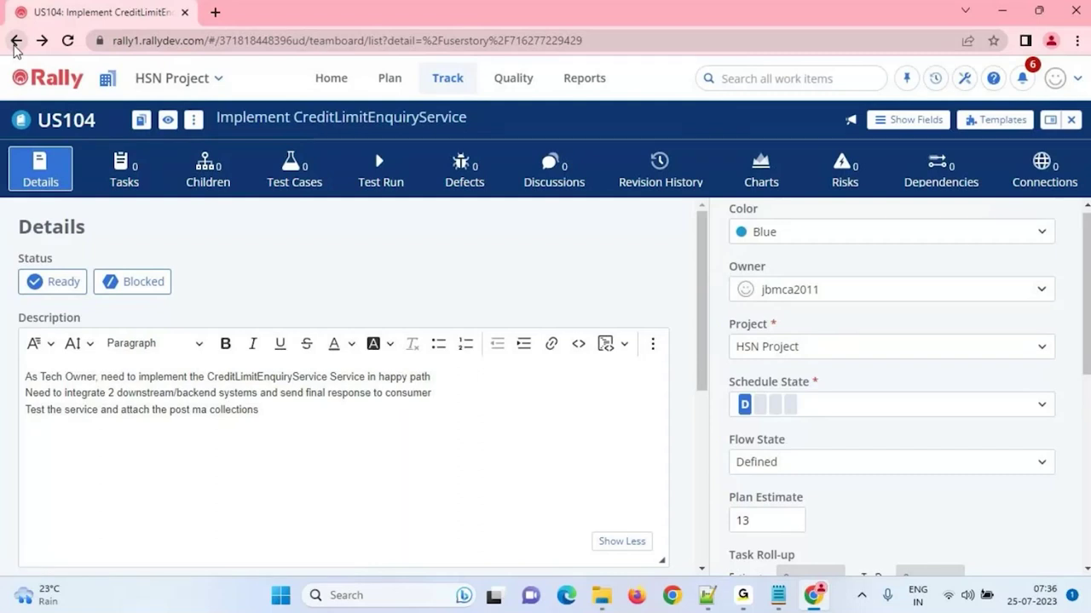
click(15, 42)
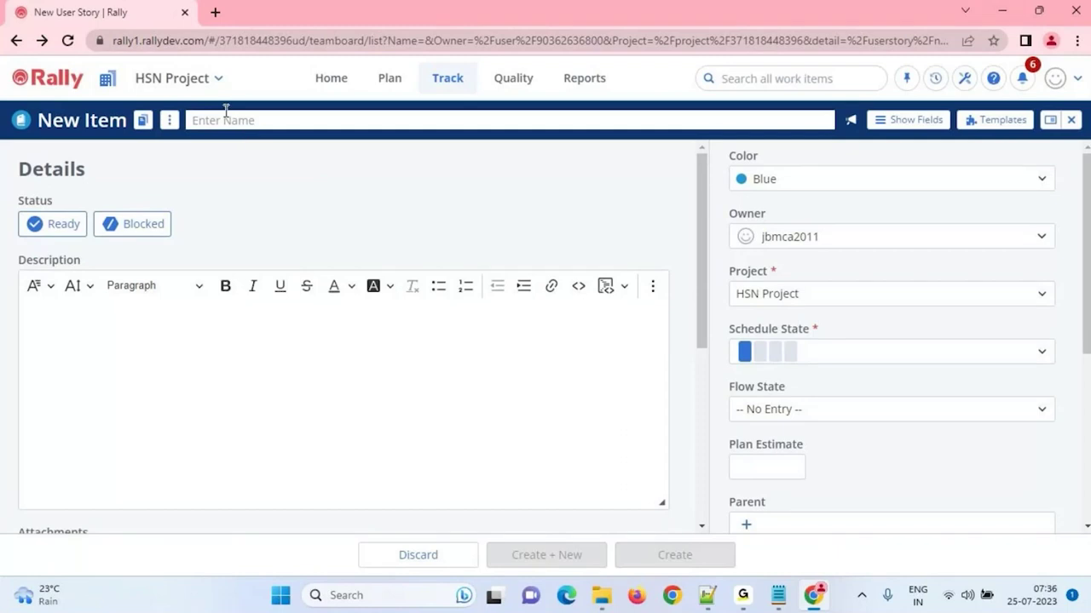
click(210, 83)
click(222, 247)
click(58, 85)
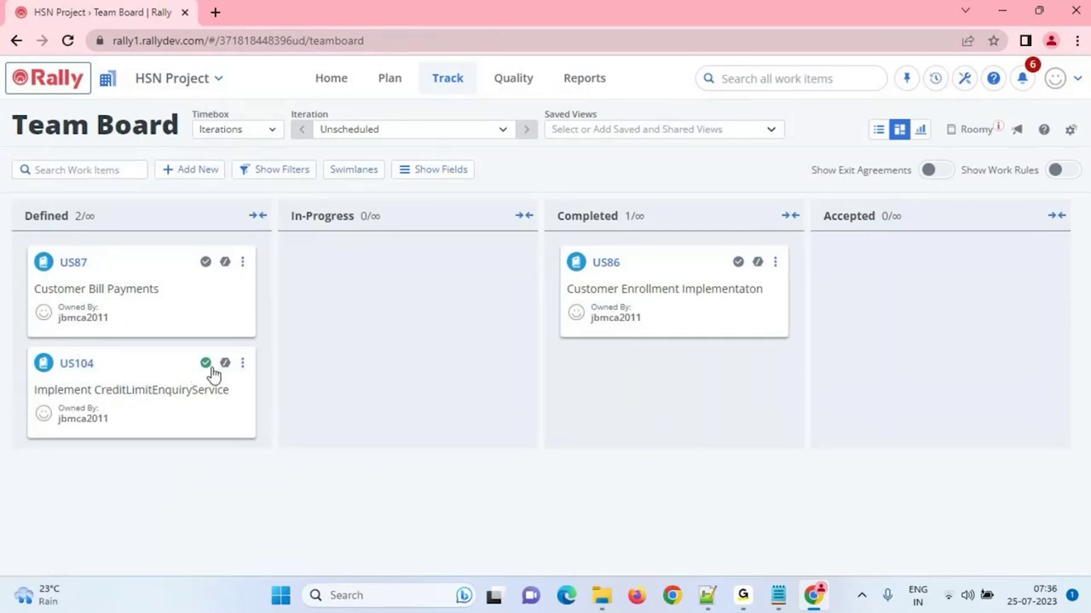
Open the Implement CreditLimitEnquiryService story from the Defined column and show its task list
click(208, 398)
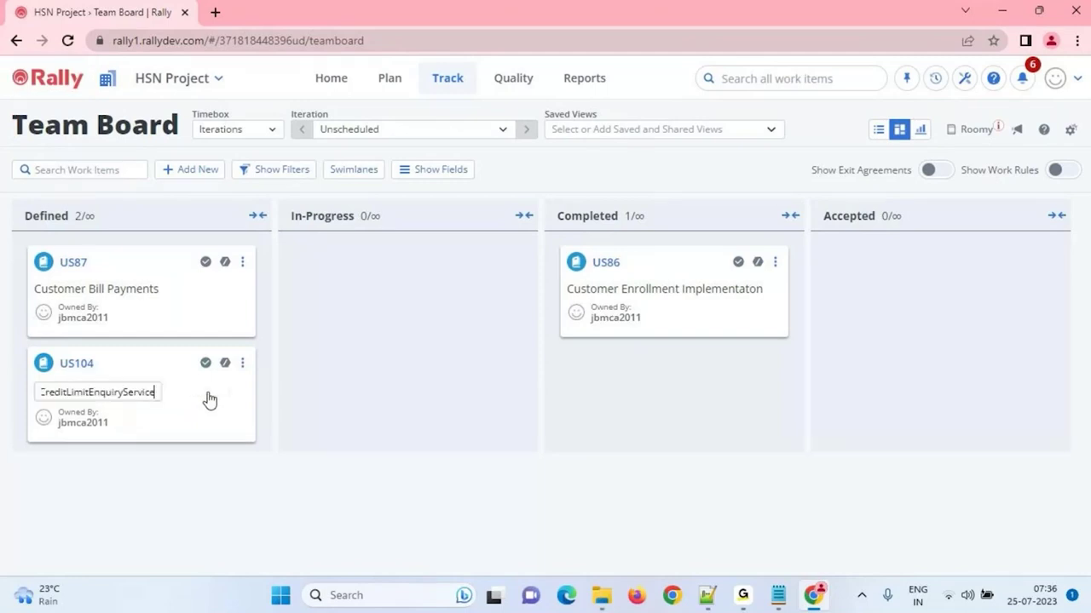
key(Escape)
click(75, 368)
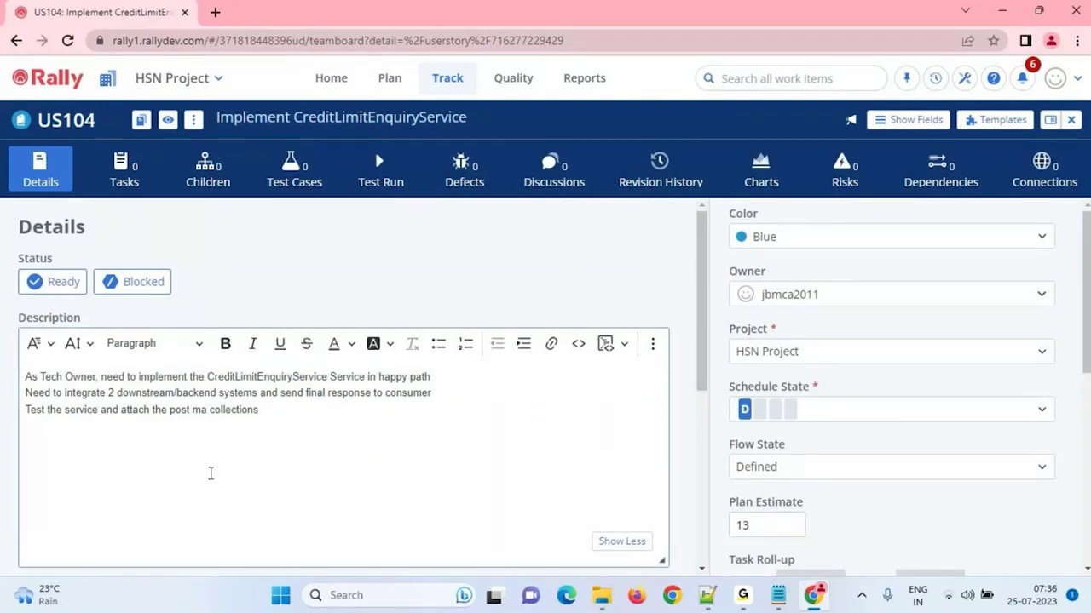
click(124, 181)
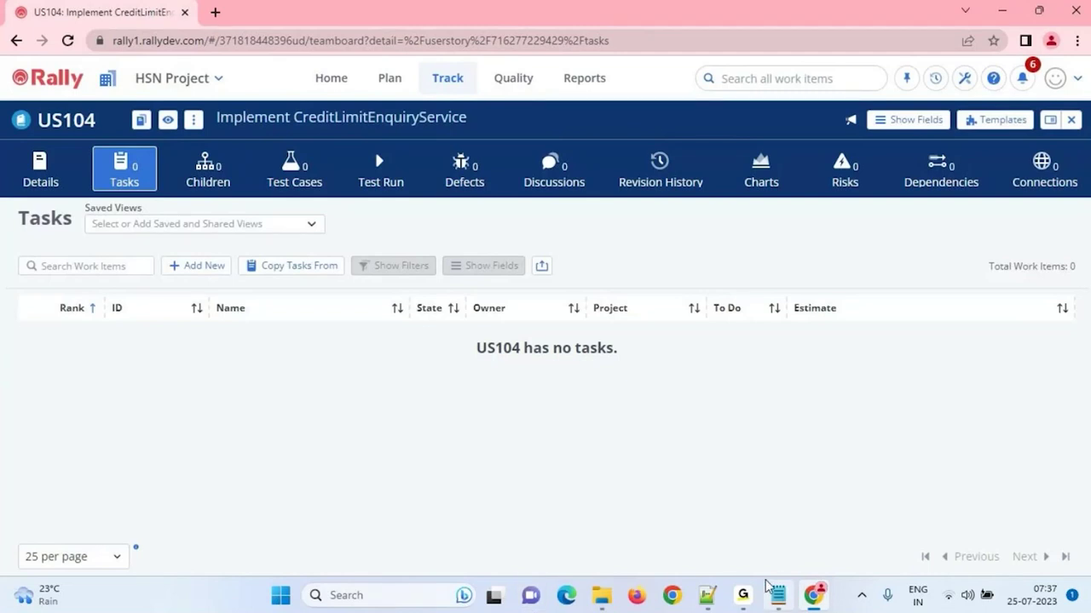
Review the day-wise task breakdown in Agile-Notes-1.txt in Notepad against the story's task list in Rally
mouse_move(746, 591)
click(805, 534)
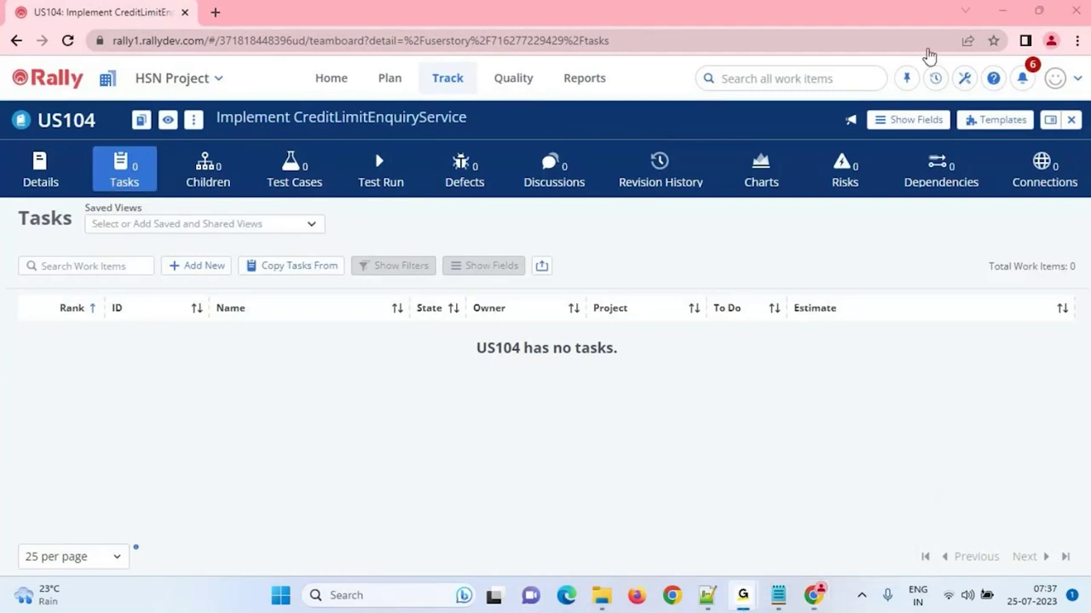
click(919, 47)
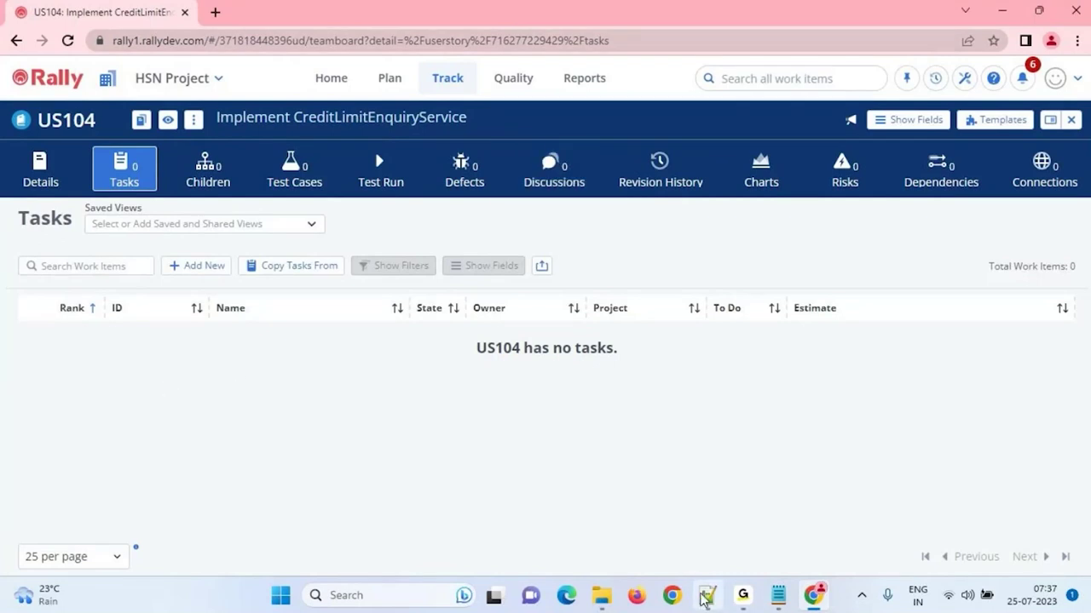
click(781, 598)
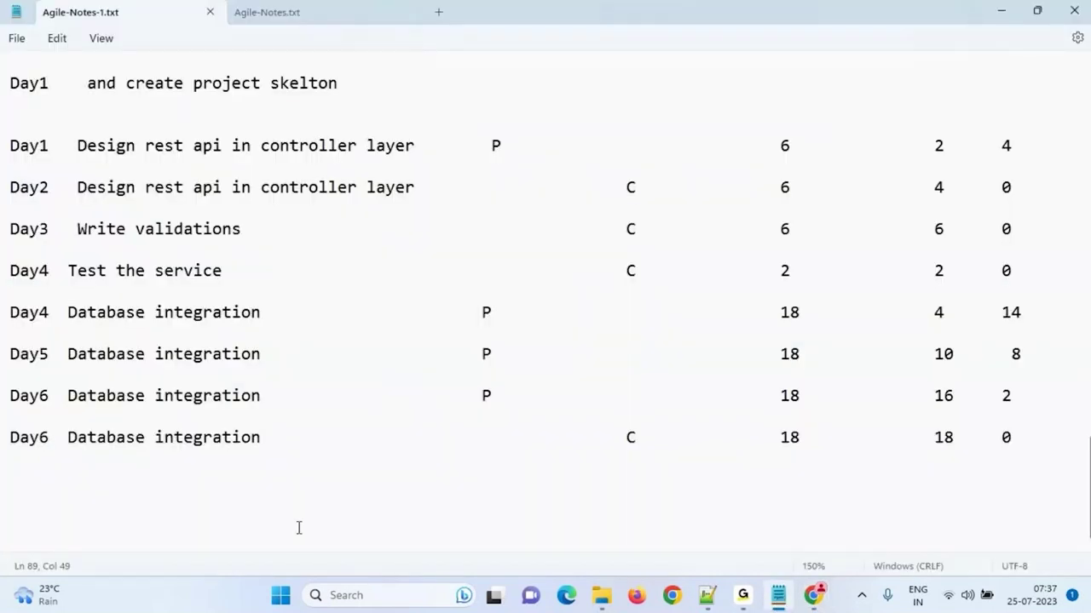
click(181, 533)
key(Tab)
key(alt+Tab)
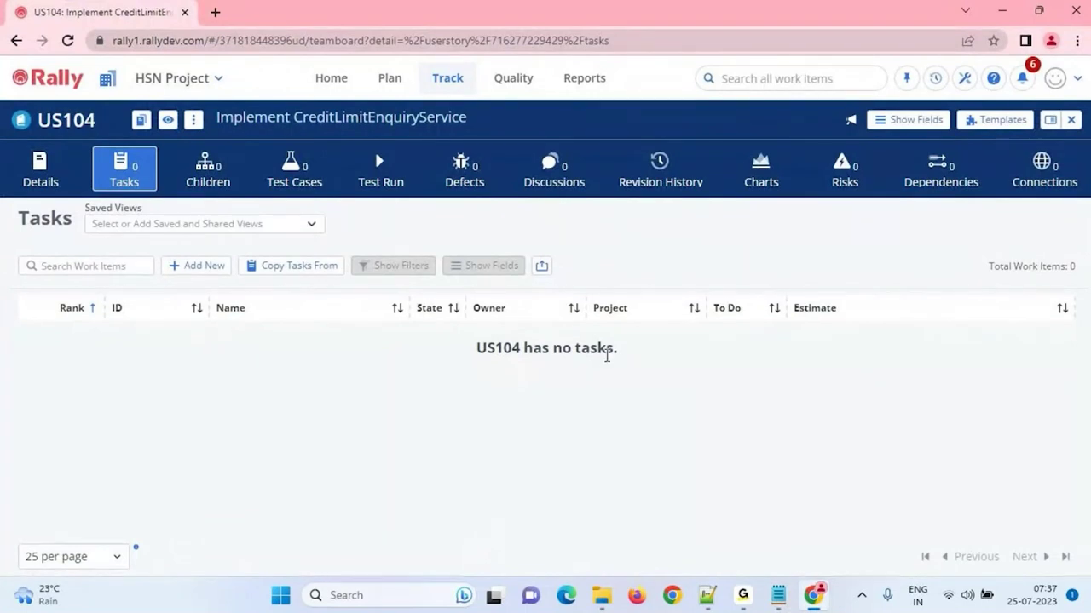
click(777, 595)
key(alt+Tab)
Add a task named "Create the project Skelton" to the story with an estimate of 6
click(196, 266)
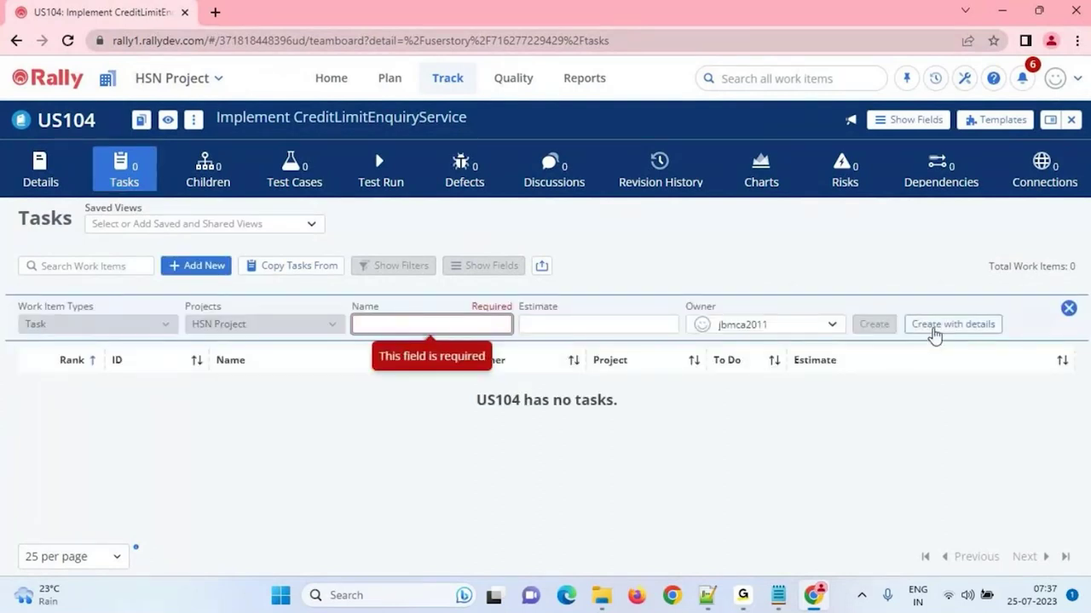
click(442, 327)
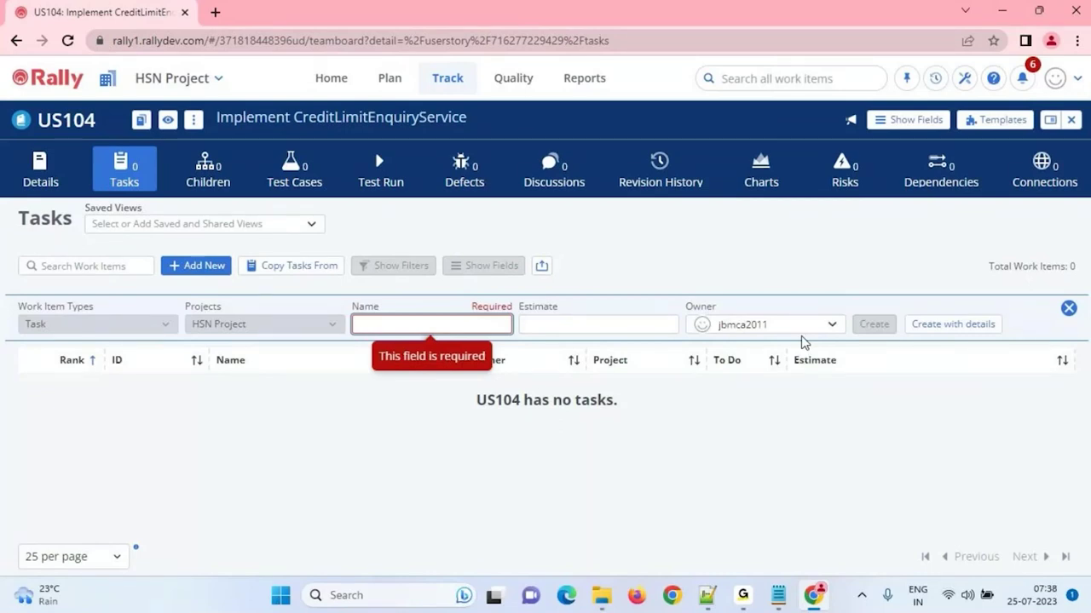
text(Create the projec)
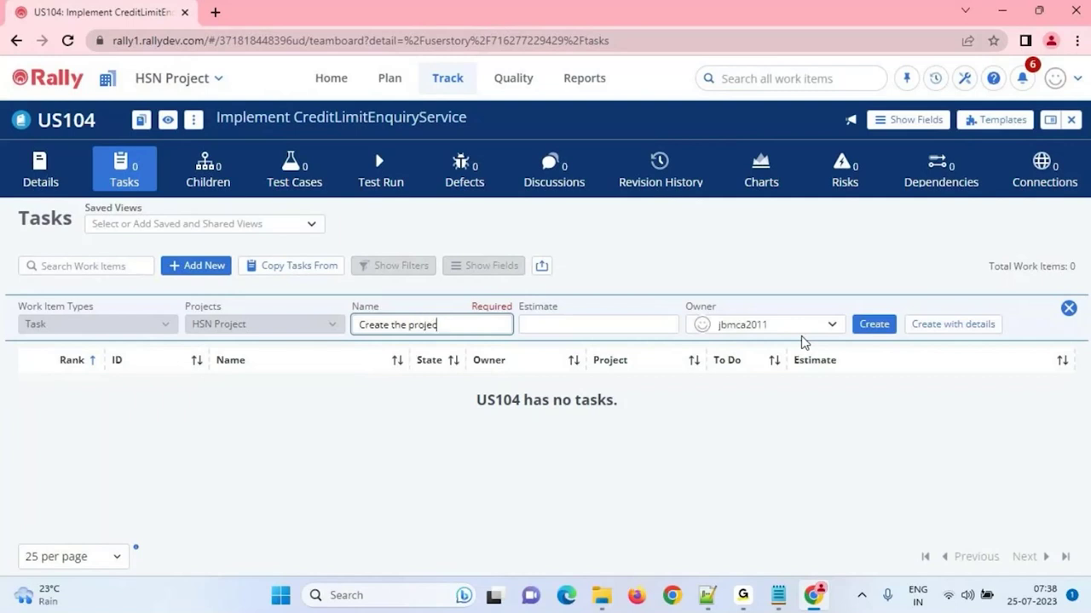
text(t skelton)
right_click(453, 330)
click(512, 107)
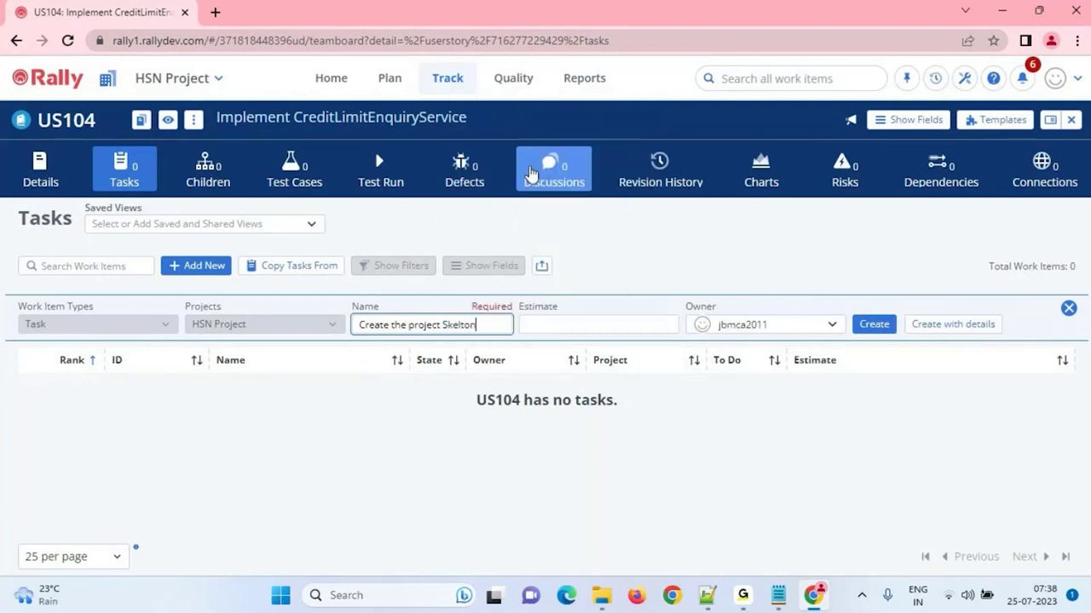
click(599, 321)
text(4)
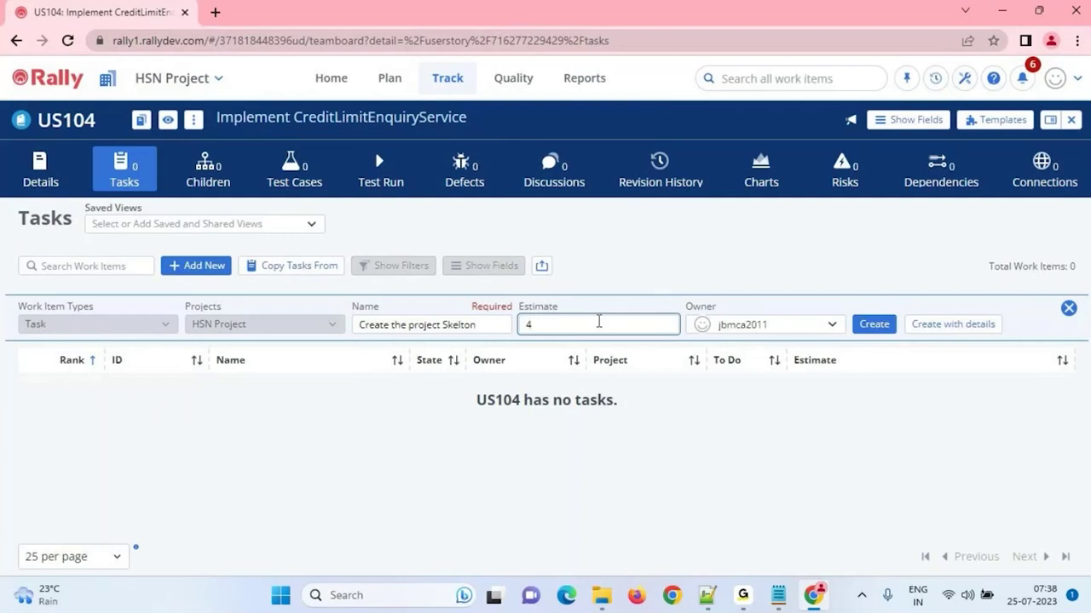
key(BackSpace)
text(6)
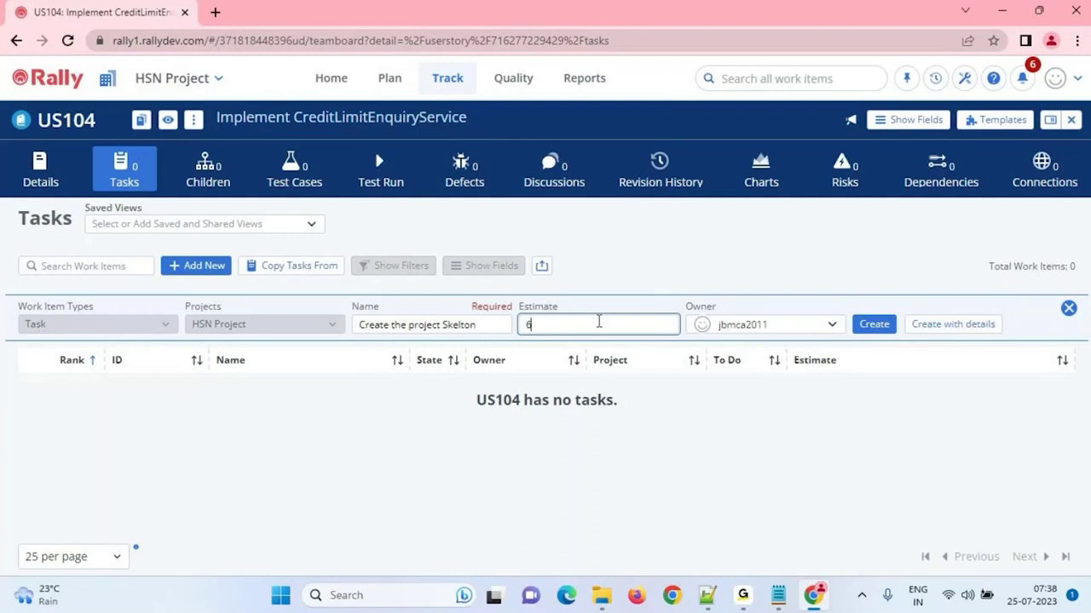
click(863, 328)
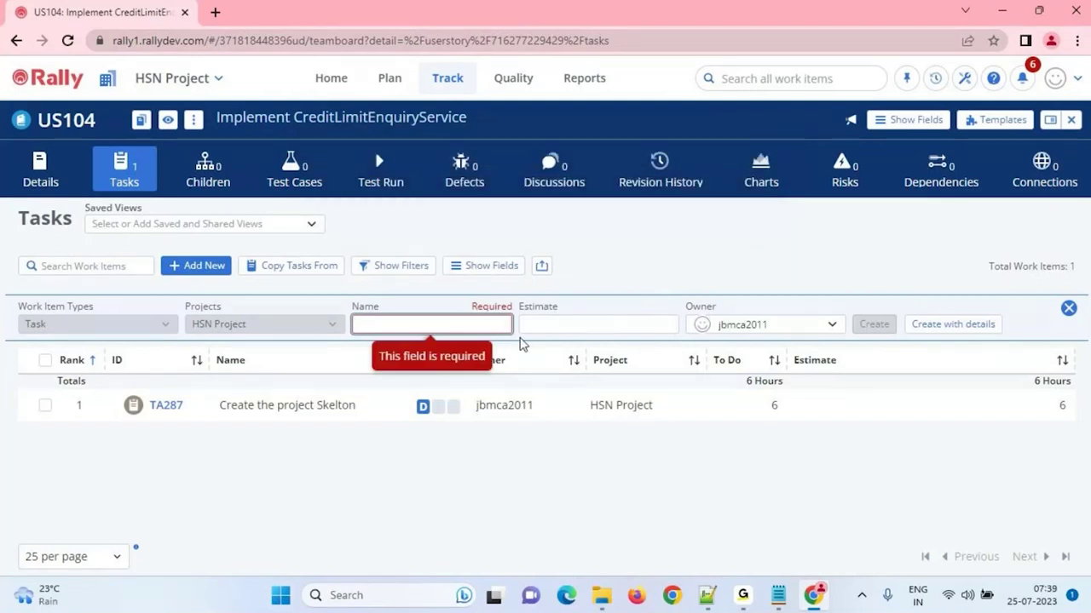
text(Backend)
key(BackSpace)
key(BackSpace)
key(BackSpace)
key(BackSpace)
key(BackSpace)
key(BackSpace)
key(BackSpace)
Add a task named "Database Integration - backend1" with an estimate of 15
text(Da)
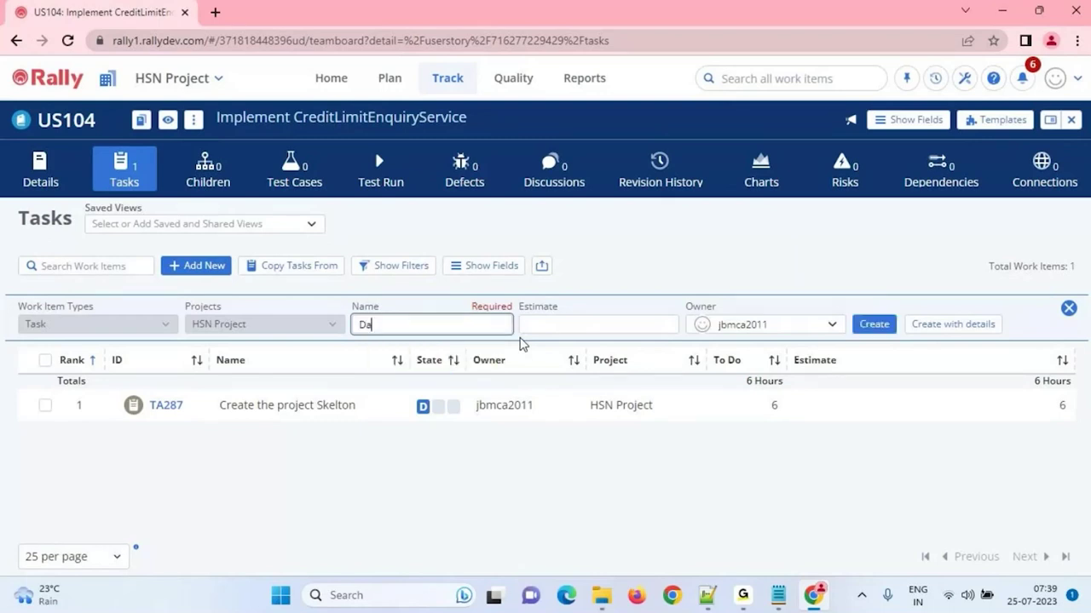
text(tabase Integration - backend)
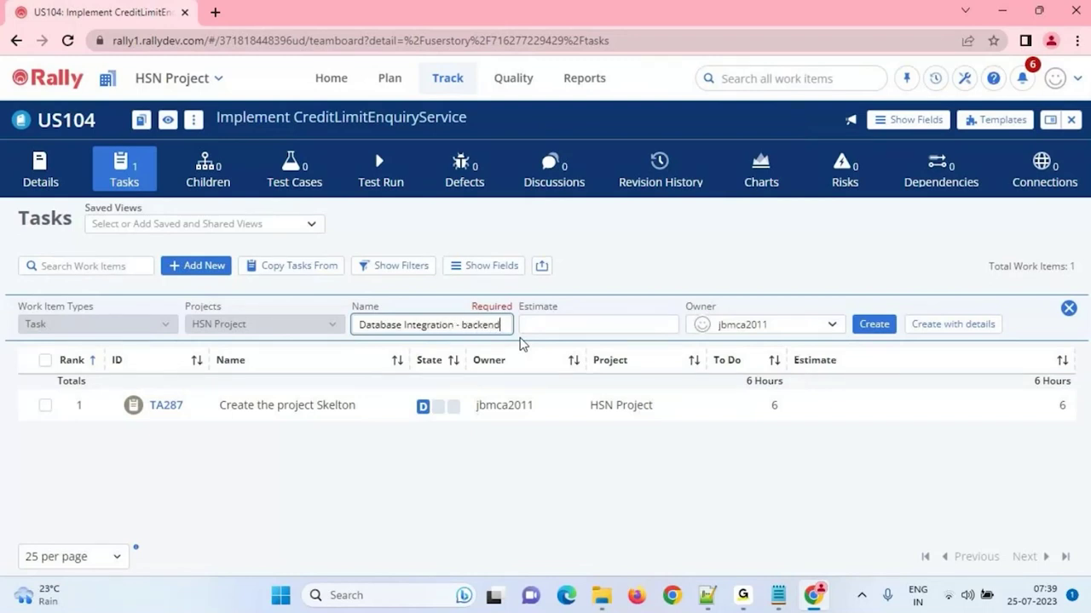
text(1)
click(547, 326)
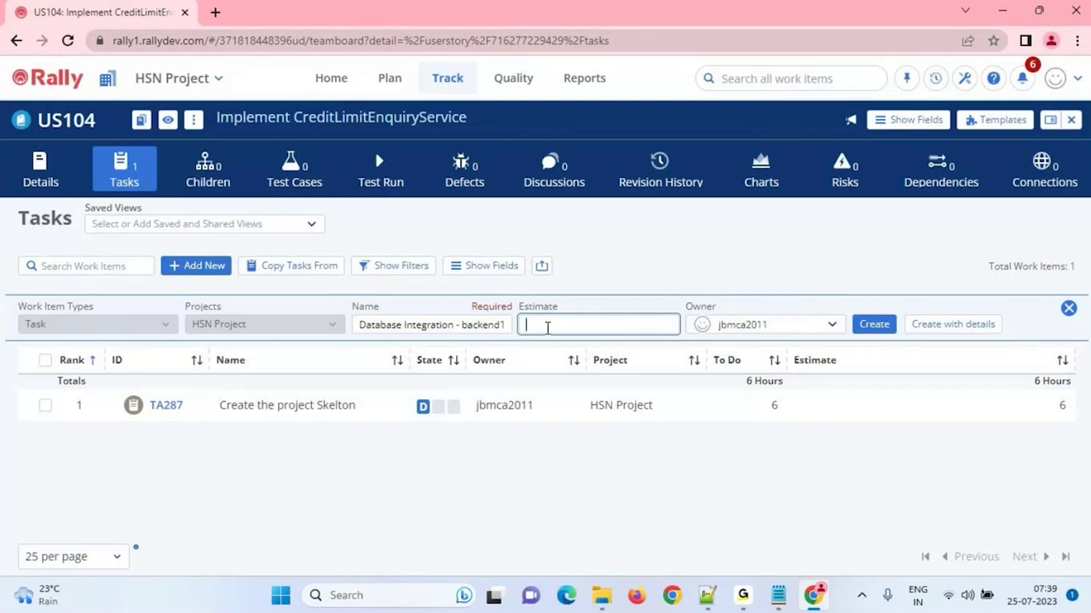
text(15)
click(585, 480)
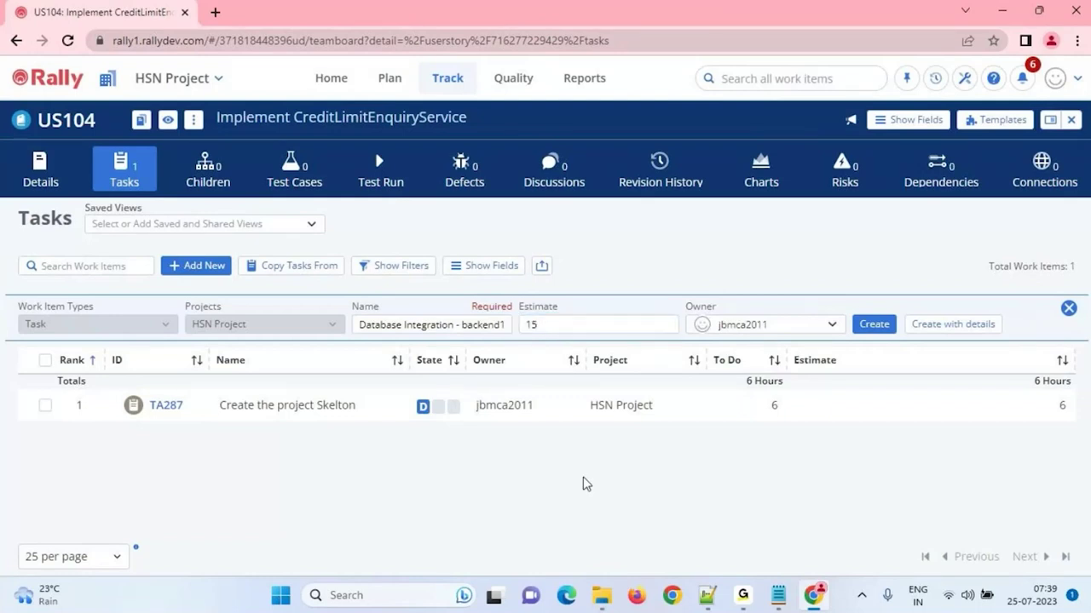
click(874, 328)
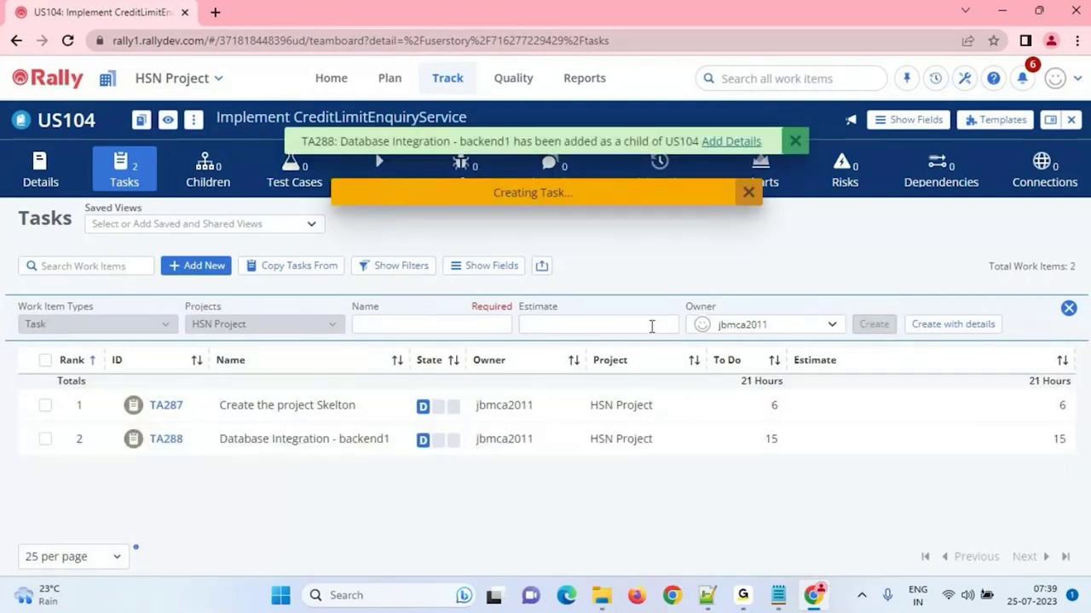
Add a task named "ServiceIntegration-backend2" with an estimate of 15
click(422, 327)
text(S)
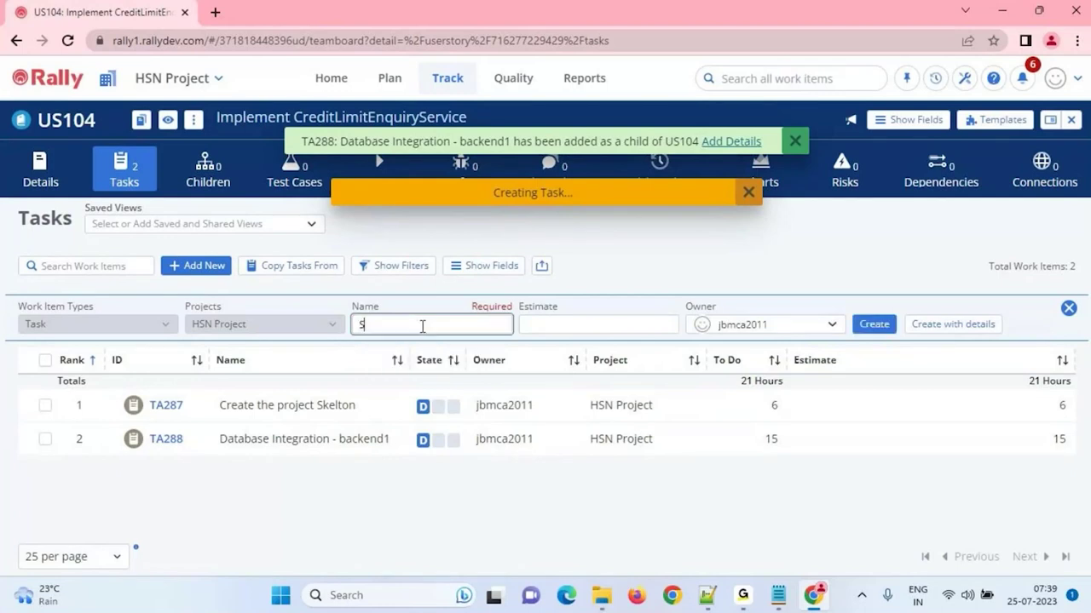
text(erviceIntegration)
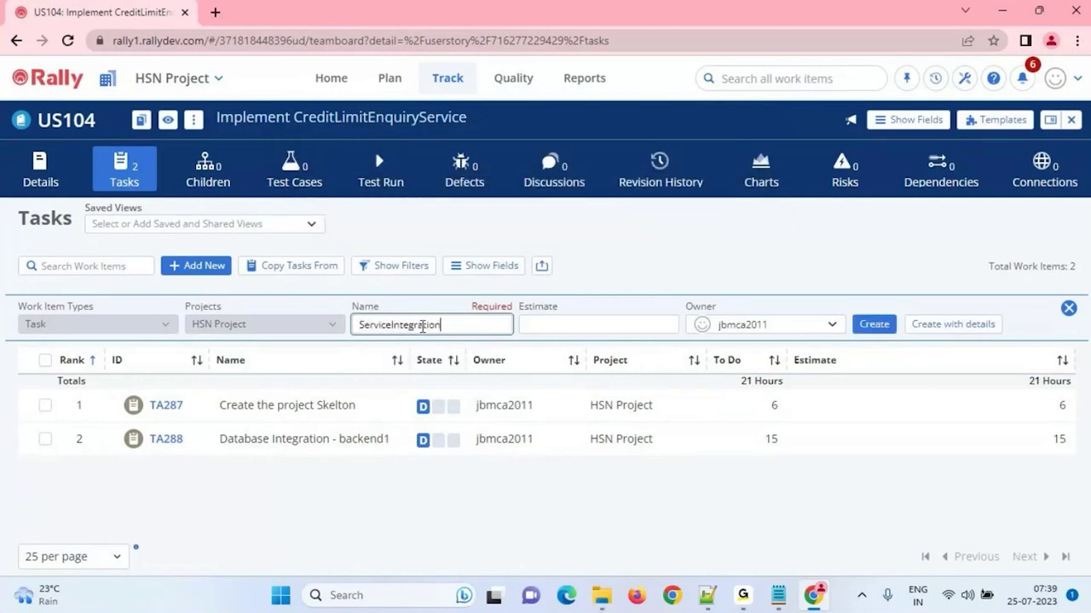
text(-backend2)
click(597, 323)
text(15)
click(761, 499)
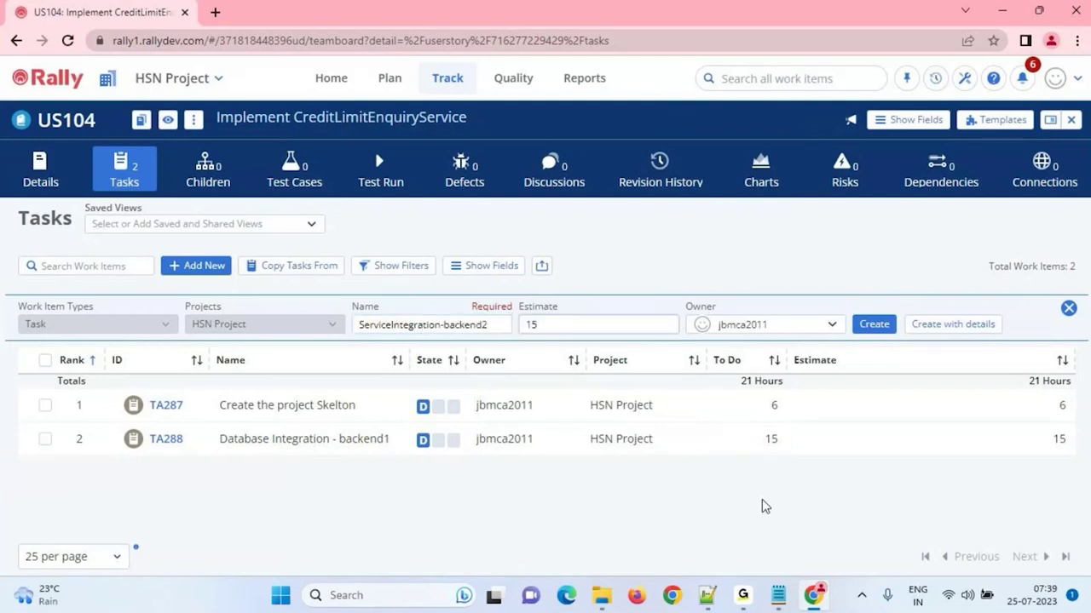
click(866, 327)
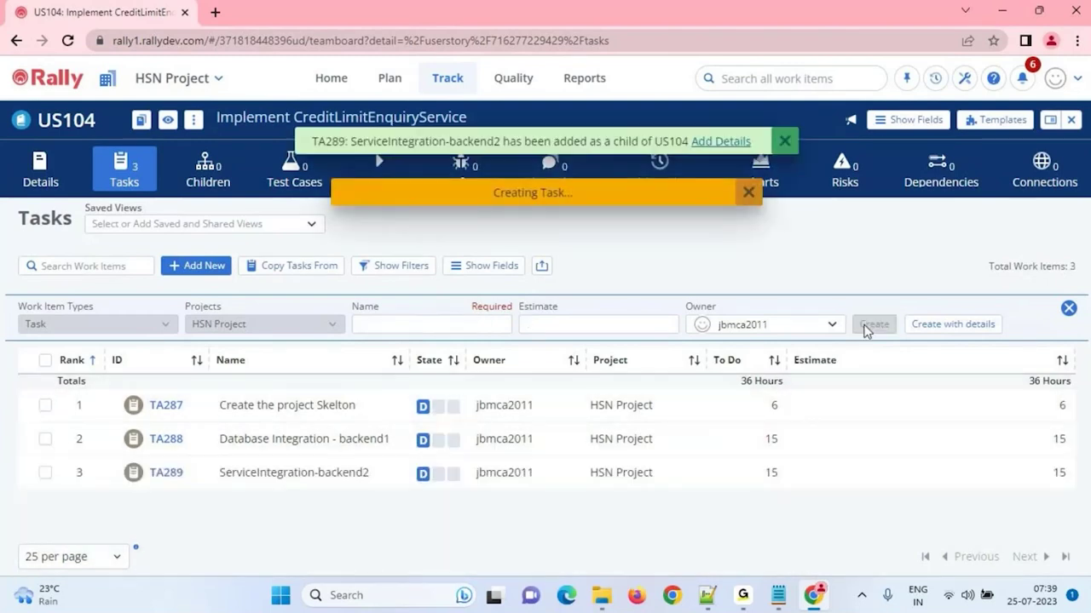
Add a task named "Kafka-Integration" with an estimate of 18
click(449, 329)
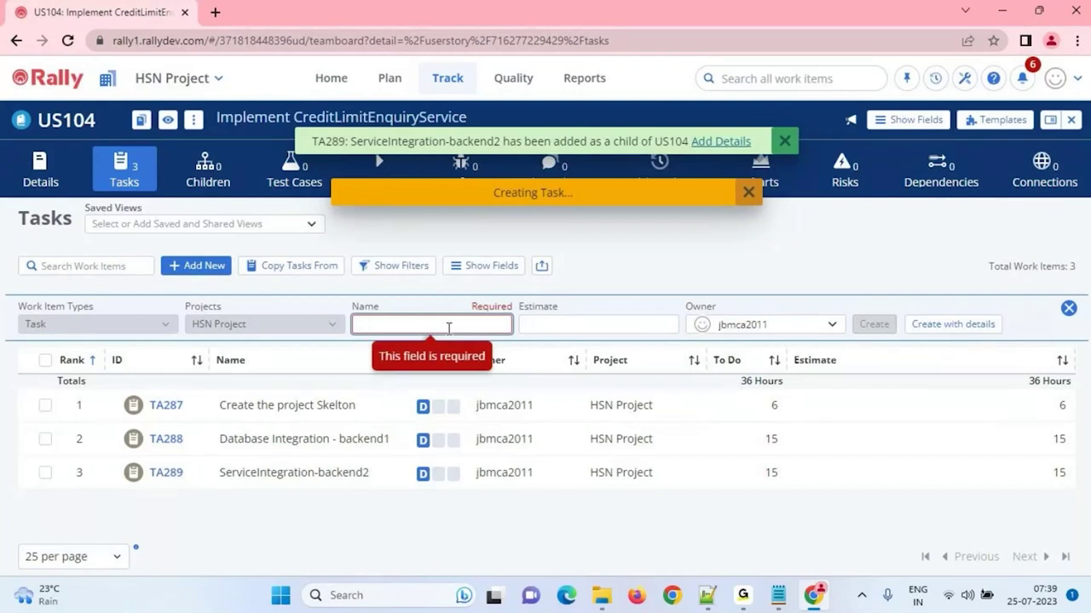
text(Kafka)
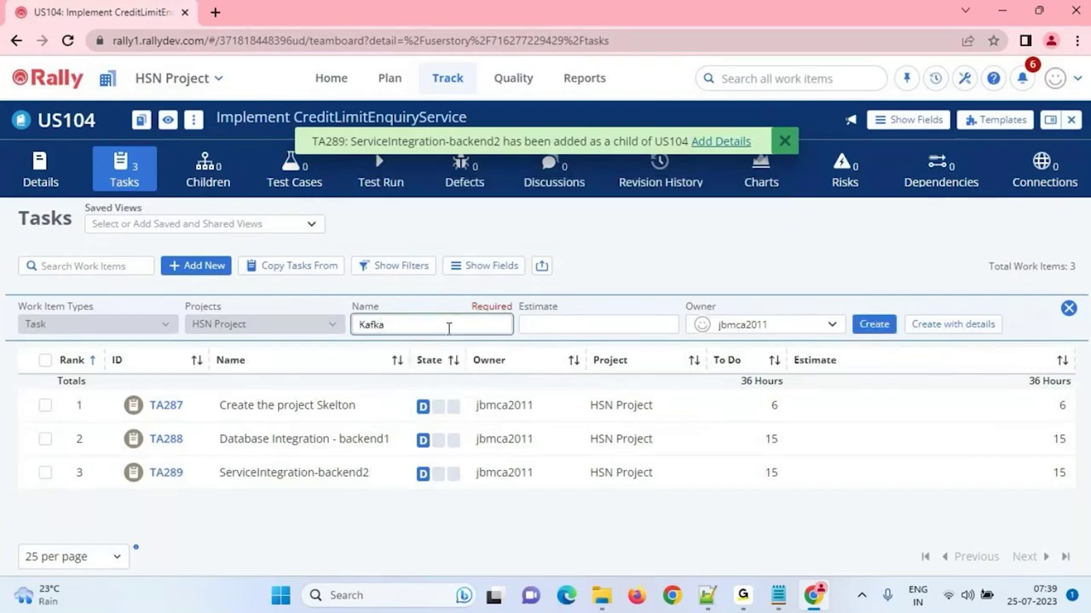
text(-Integration)
key(Tab)
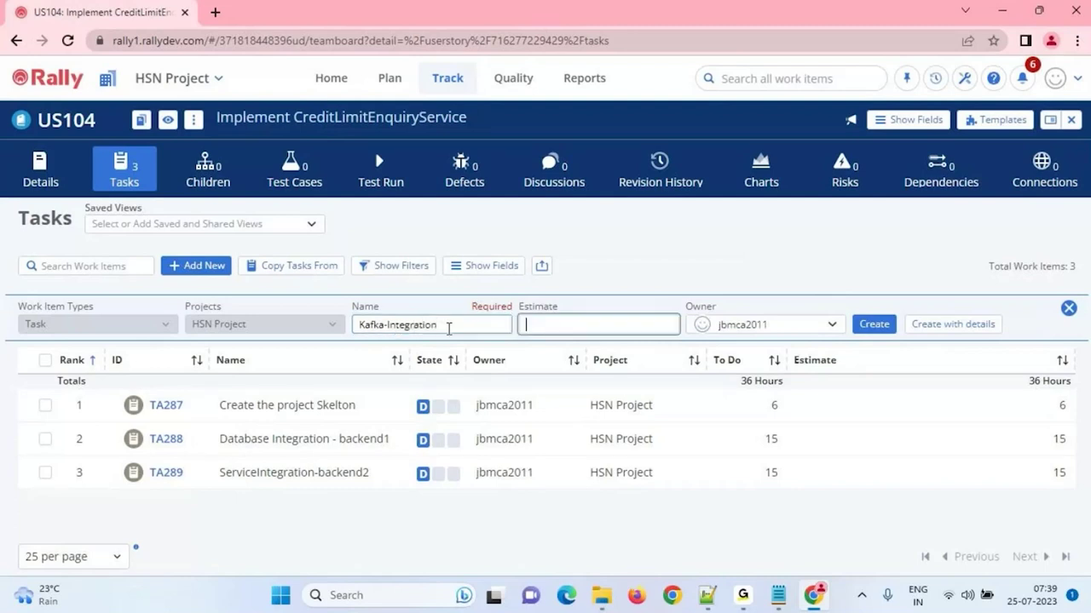
text(18)
click(878, 325)
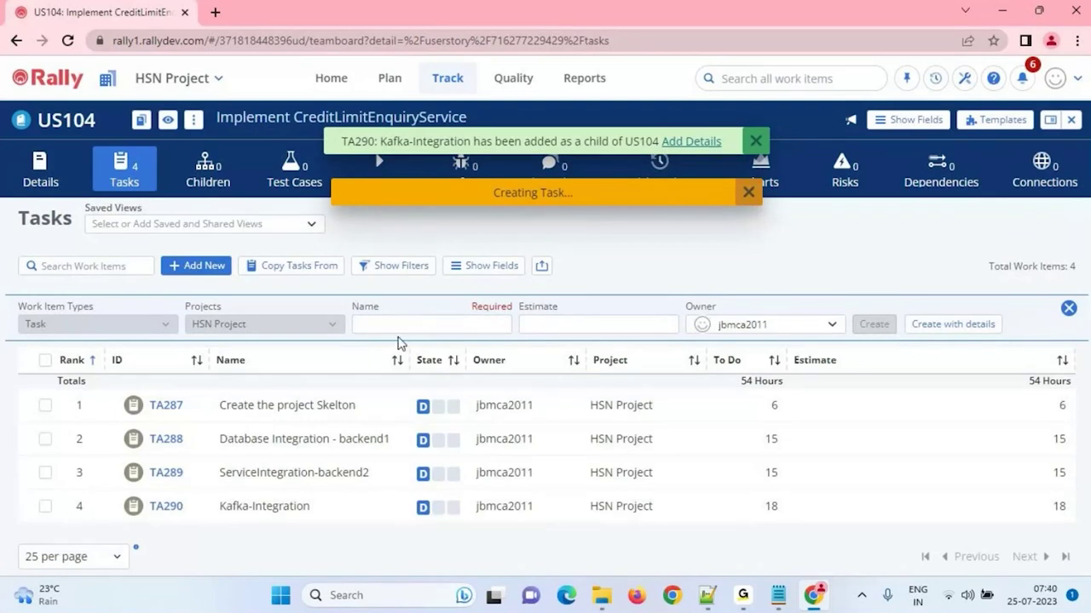
Add a task named "Service Layer-Business Logic" to the story with an estimate of 12
click(401, 325)
text(Service)
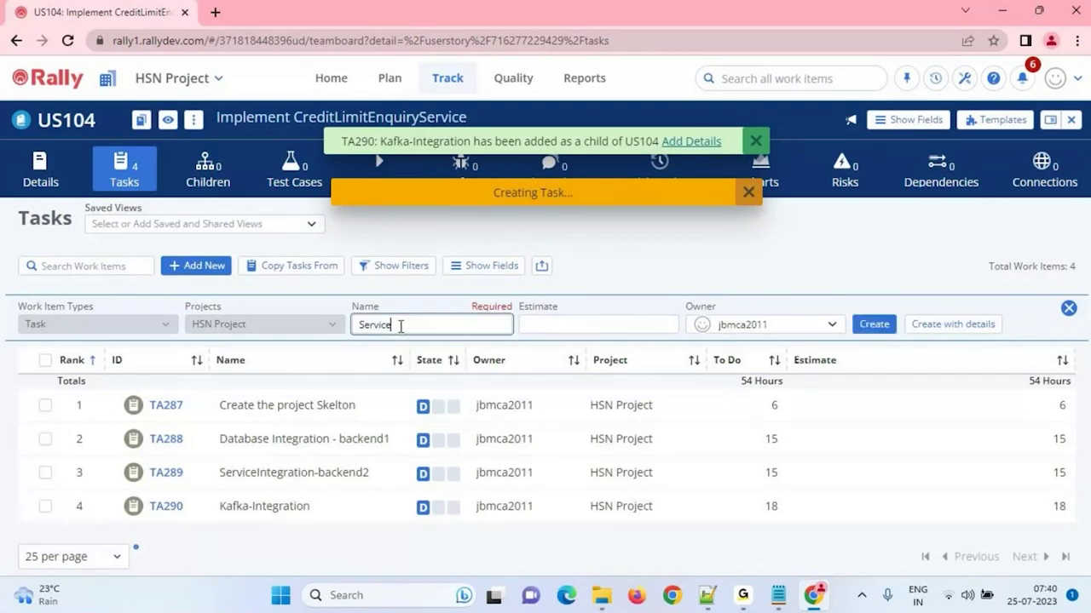
text( Layer-Business)
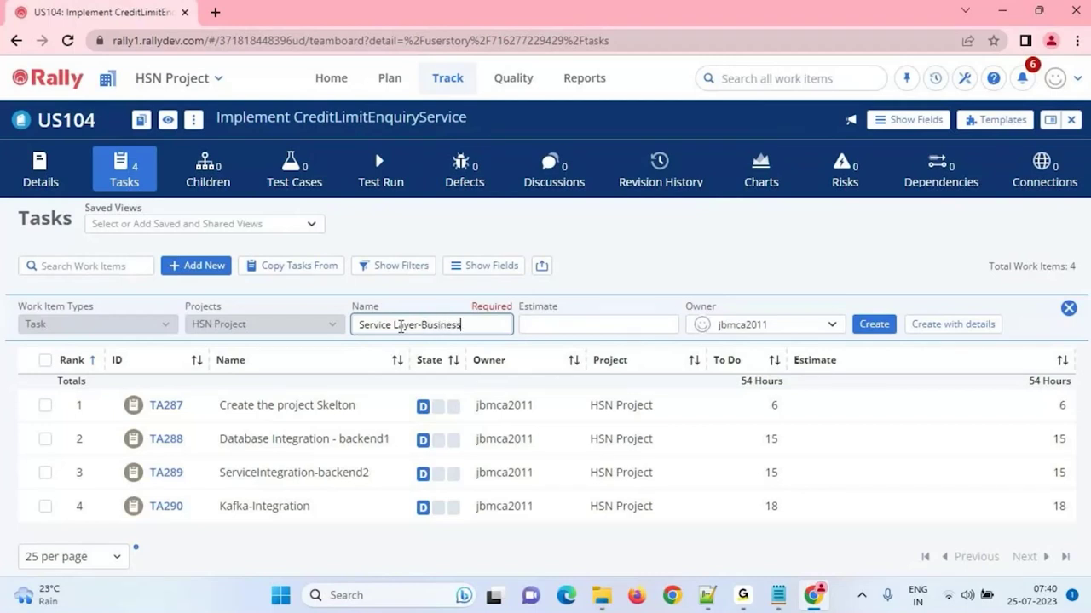
text( Logic)
key(Tab)
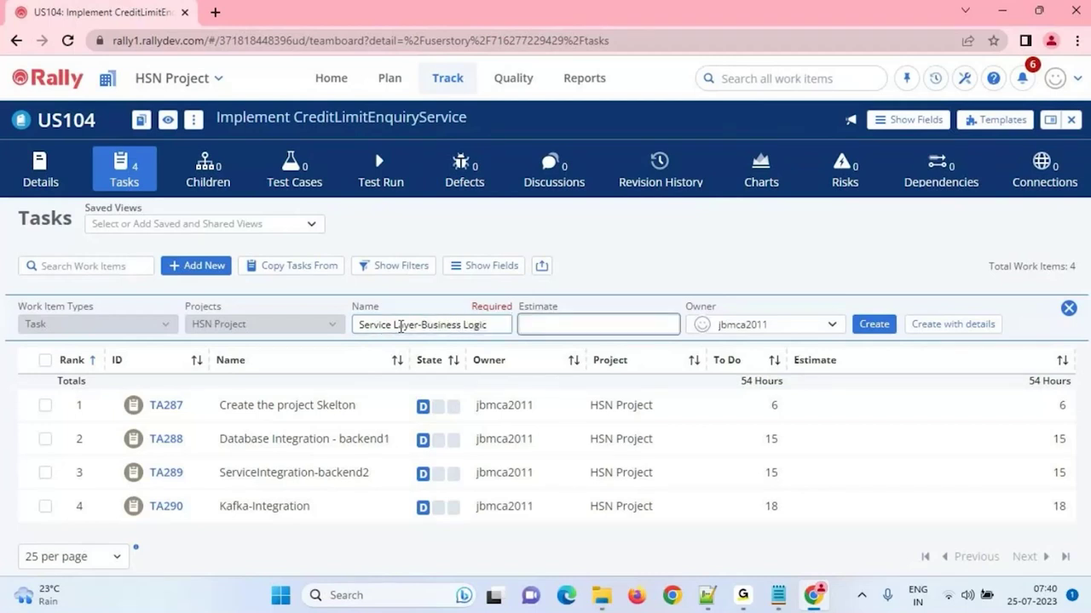
text(12)
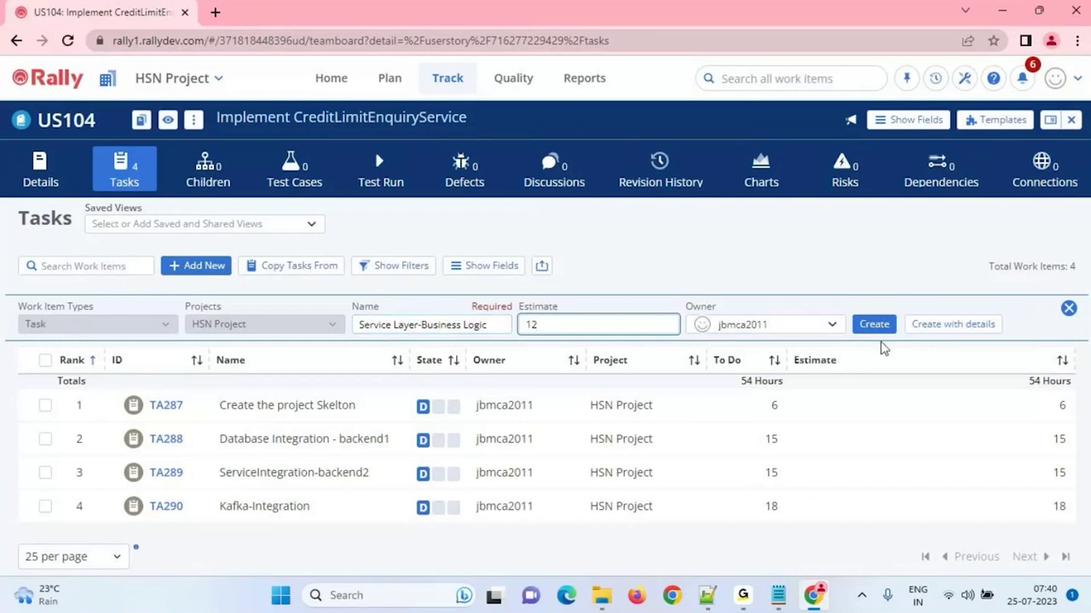
click(872, 323)
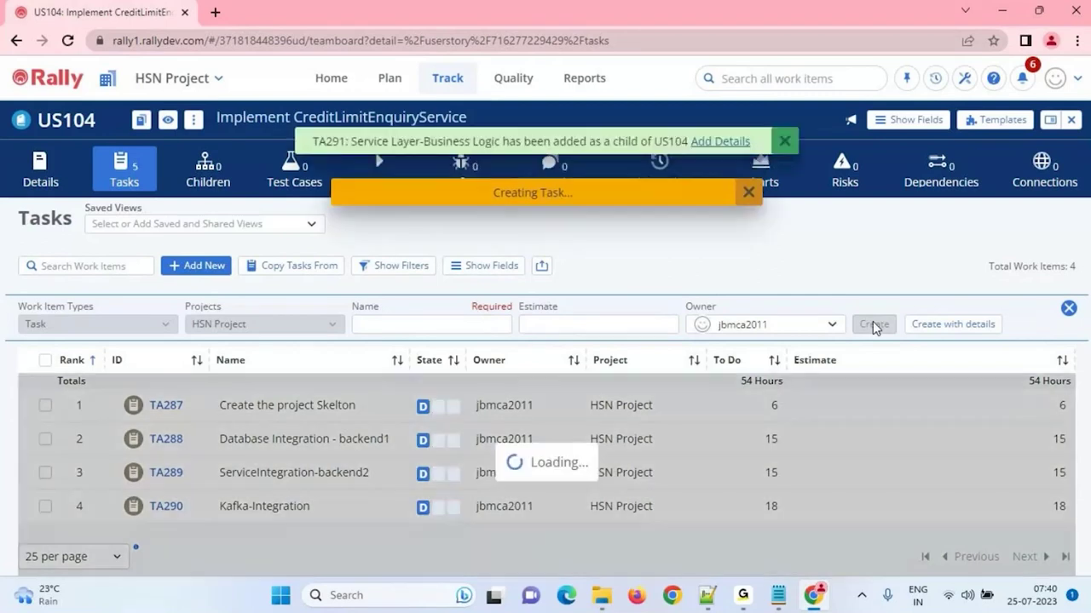
Add a task named "End 2 End Testing" to the story with an estimate of 6
scroll(905, 378, down, 1)
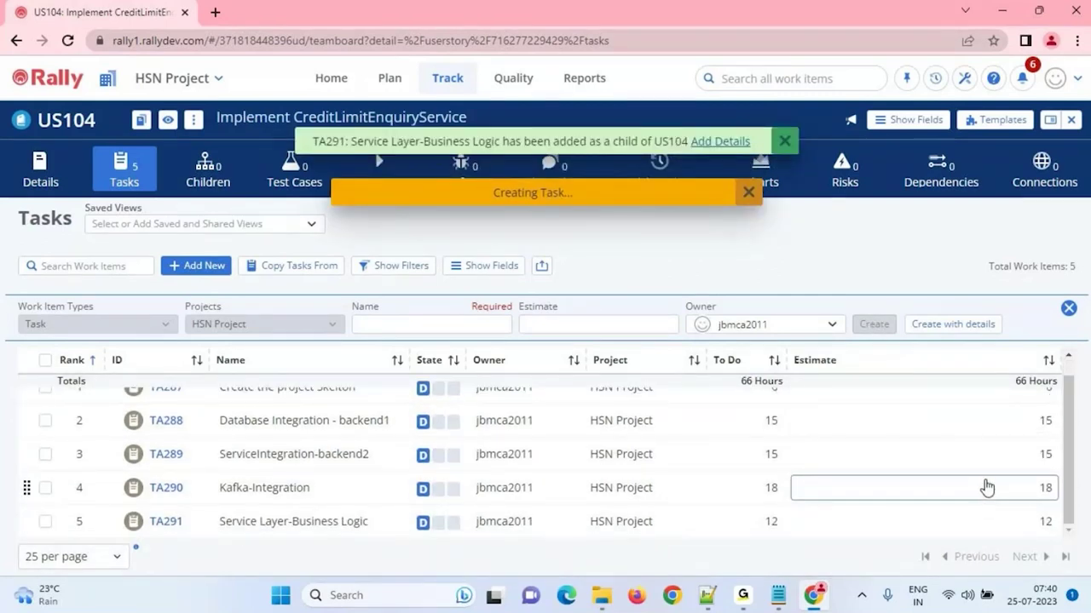
scroll(993, 442, up, 1)
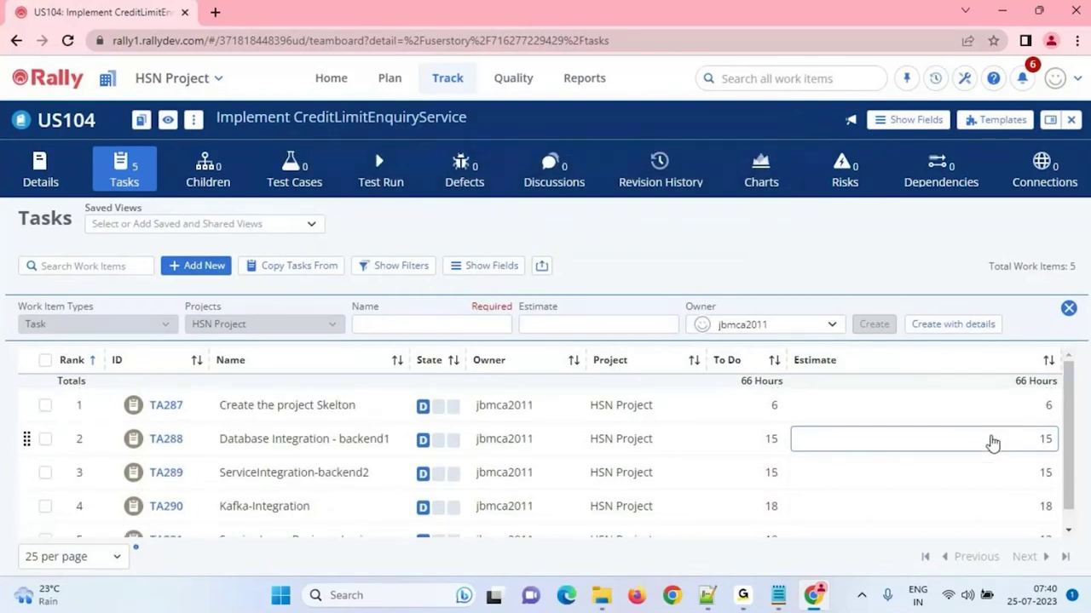
scroll(762, 489, down, 1)
click(425, 328)
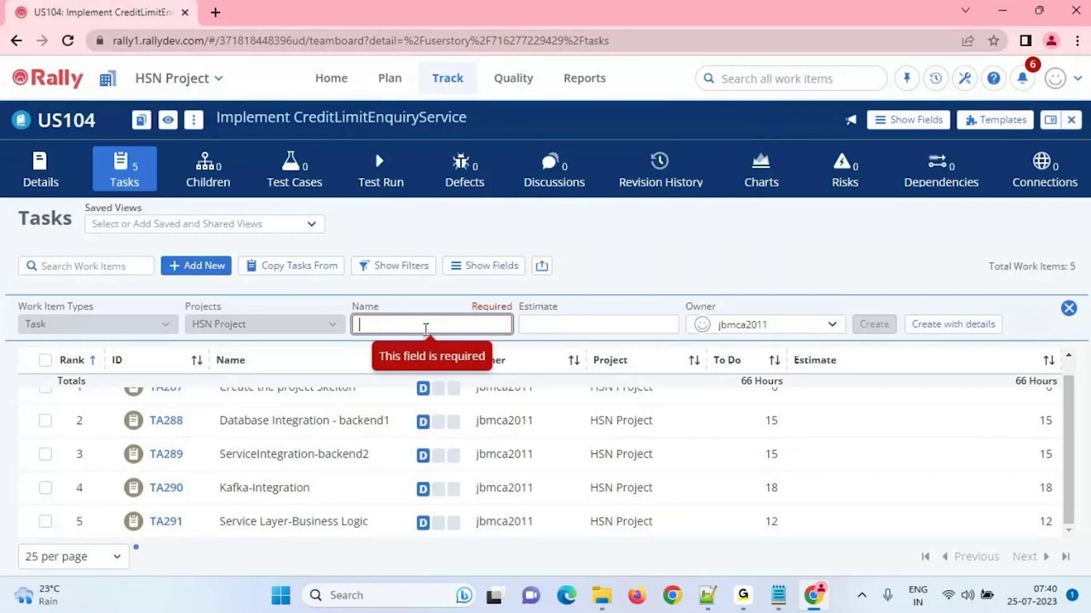
scroll(694, 523, up, 1)
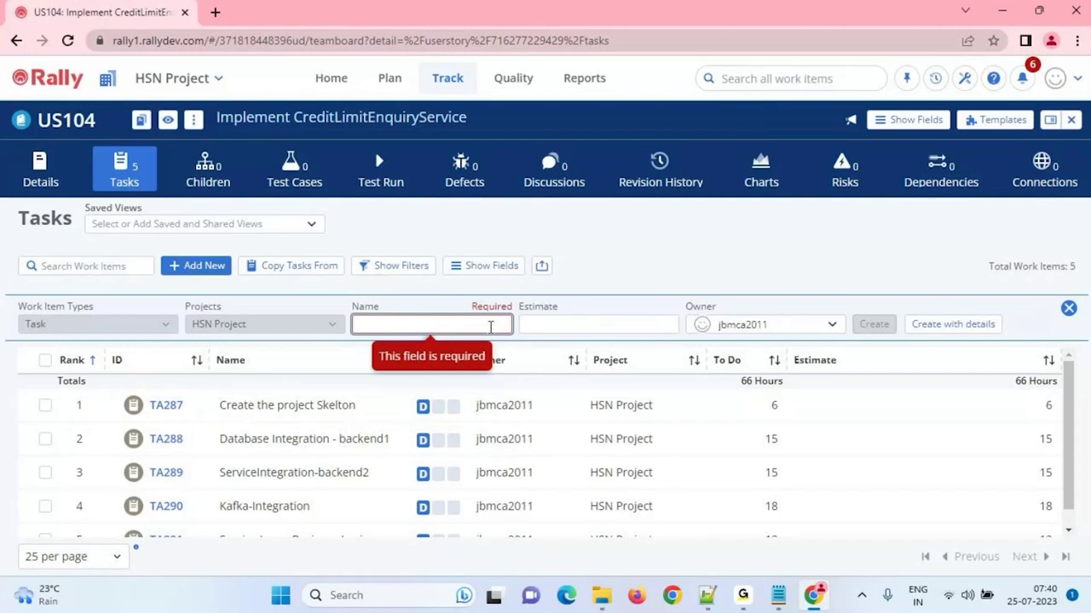
text(In)
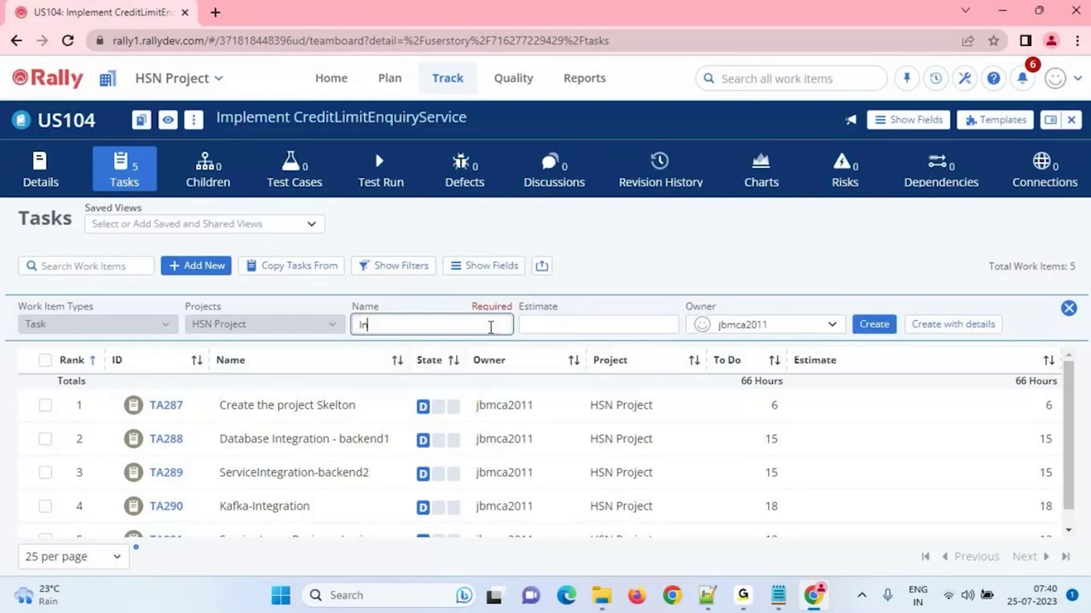
key(BackSpace)
key(BackSpace)
text(End 2 End Testing)
click(579, 327)
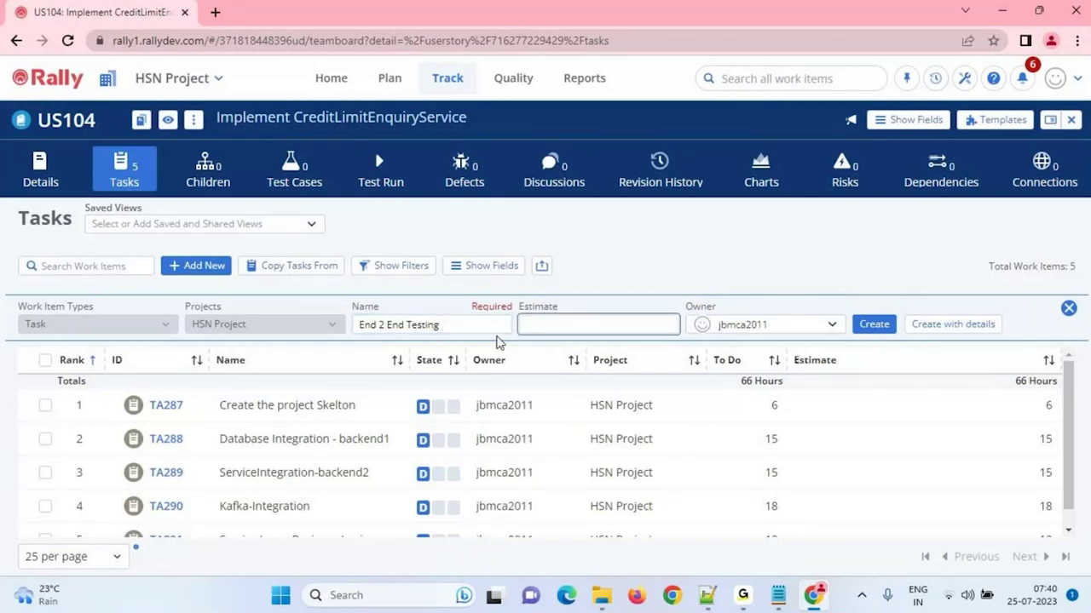
triple_click(361, 323)
click(542, 324)
click(859, 329)
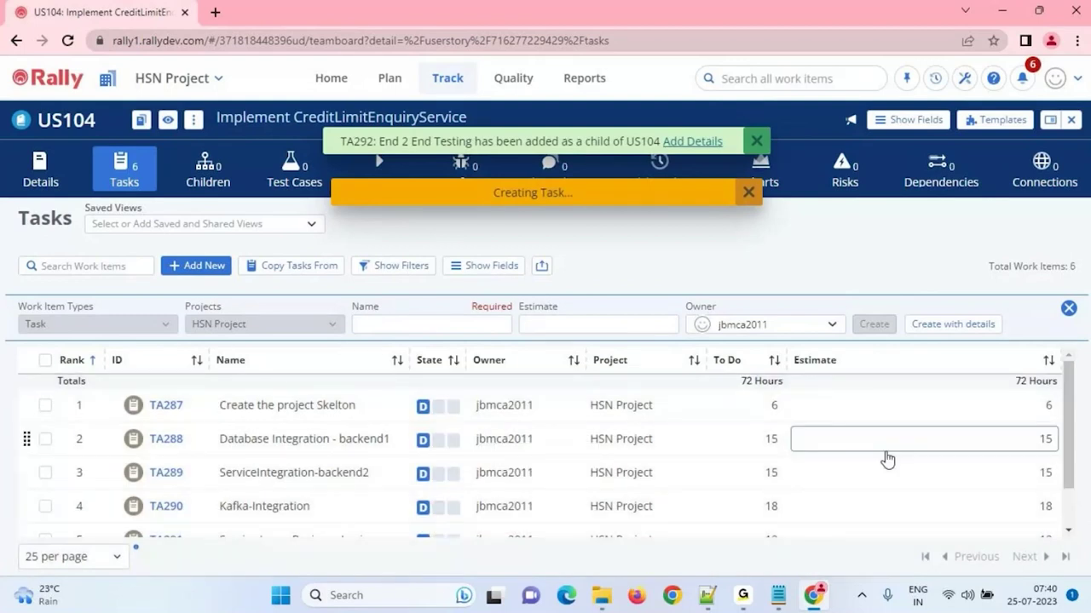
Add a task named "Code Quality -Sonarqube" to the story with an estimate of 6
scroll(886, 460, down, 2)
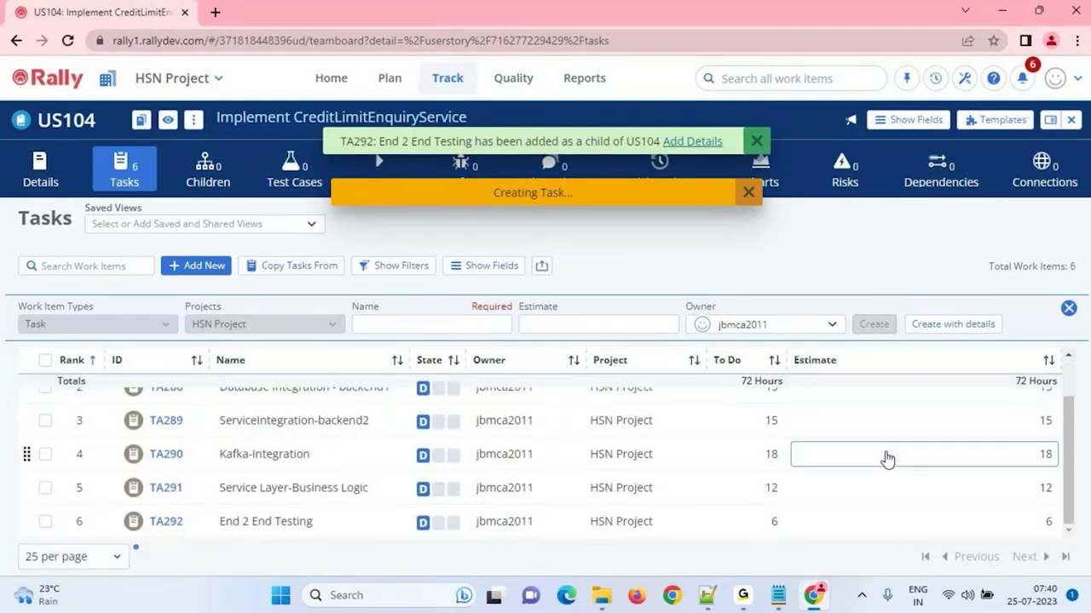
scroll(585, 469, up, 2)
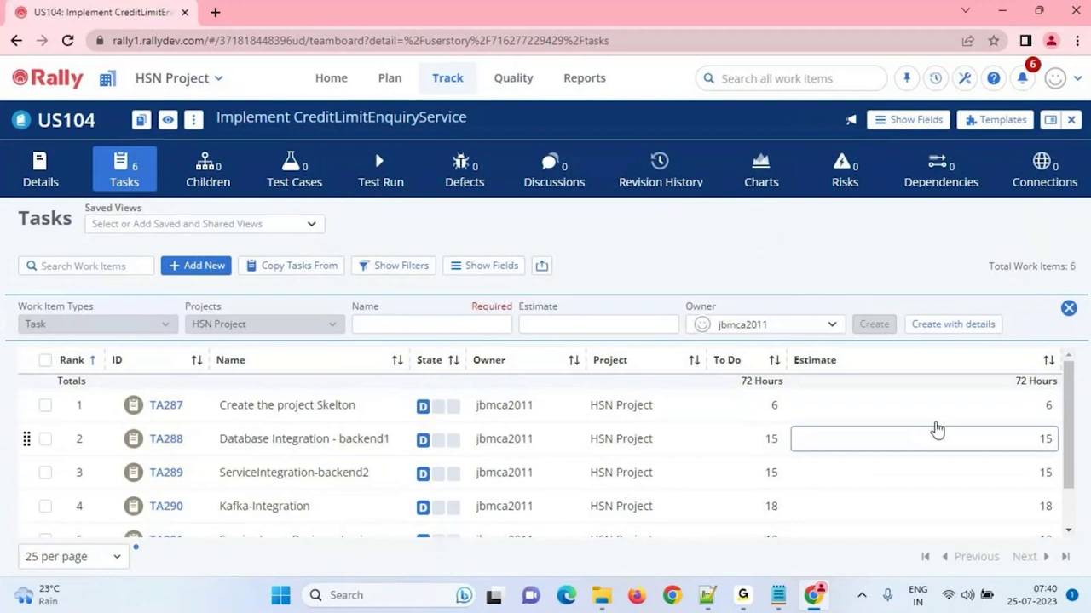
drag(1063, 475, 1079, 438)
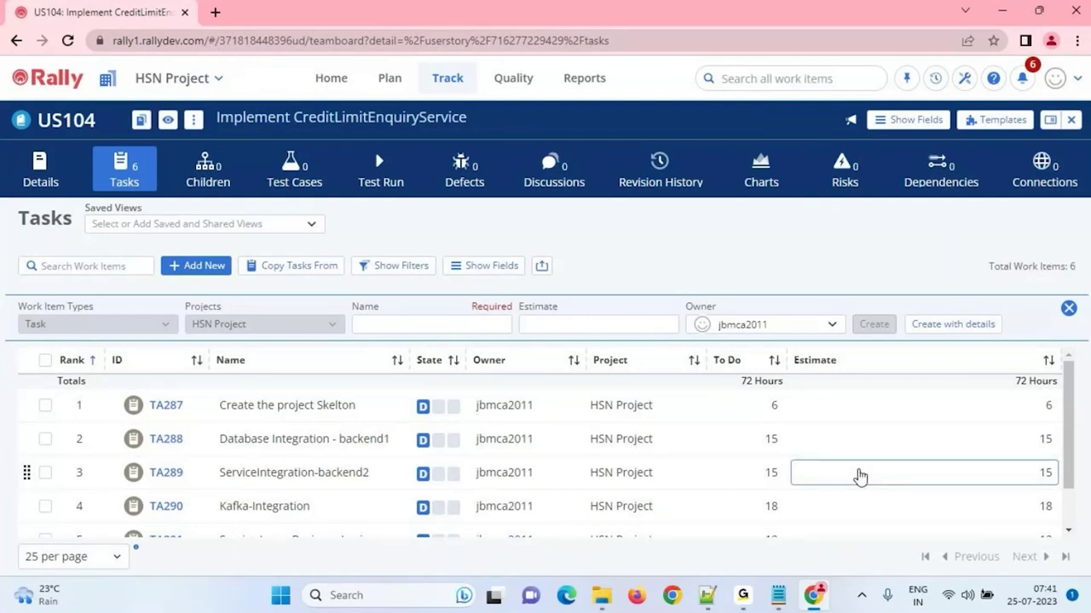
scroll(750, 531, down, 2)
scroll(750, 531, up, 2)
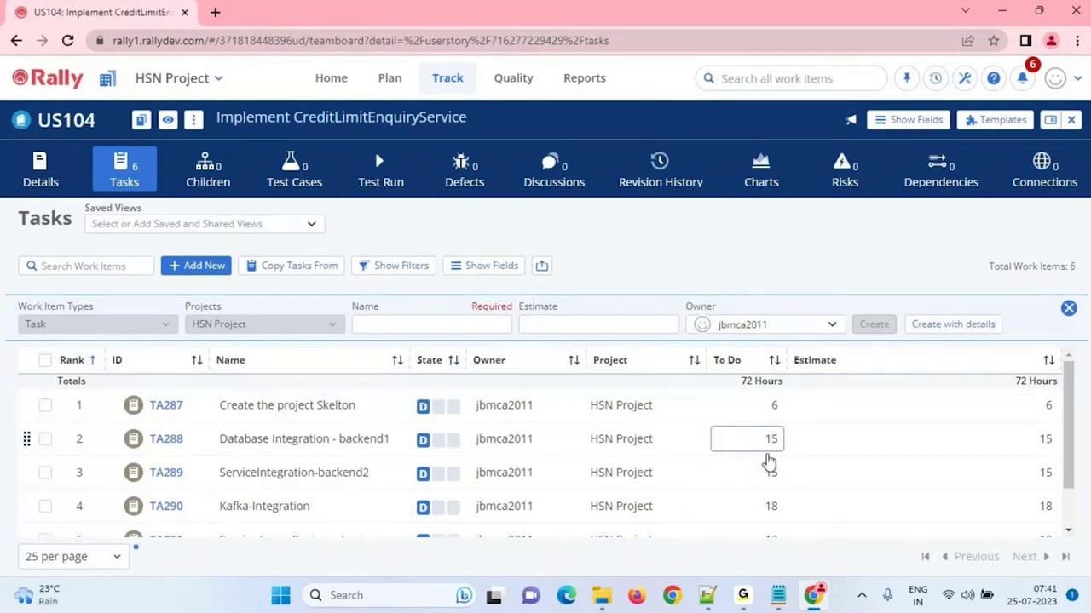
scroll(768, 461, down, 1)
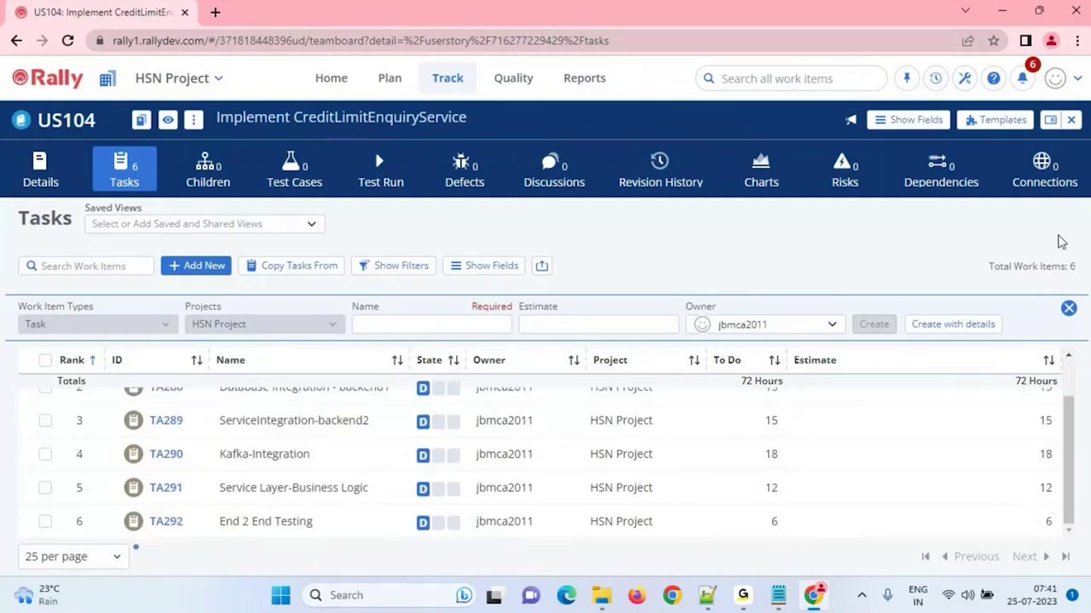
click(413, 325)
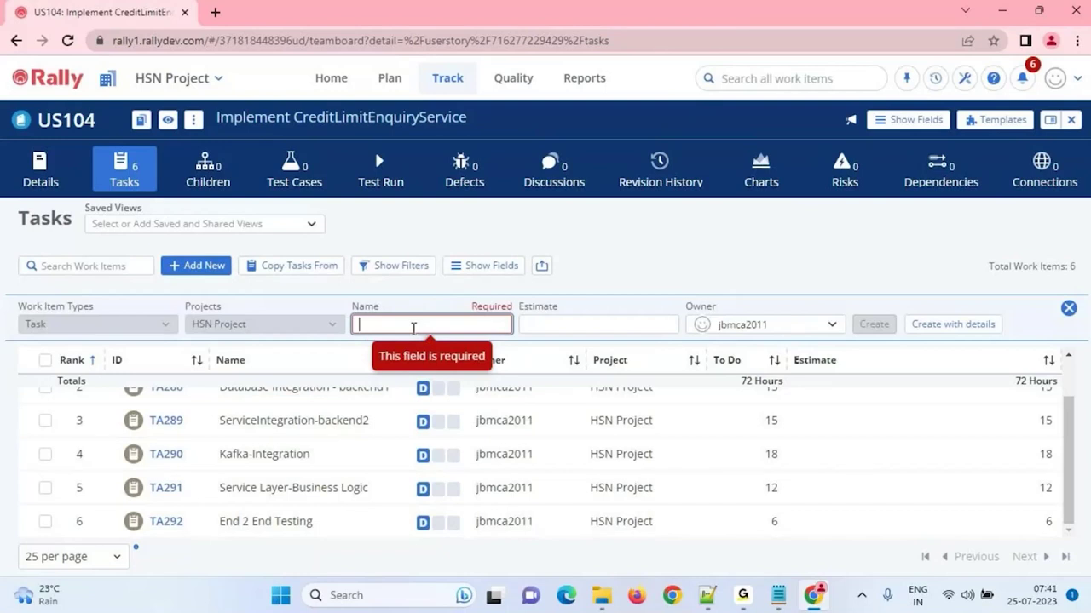
text(Code Qualit)
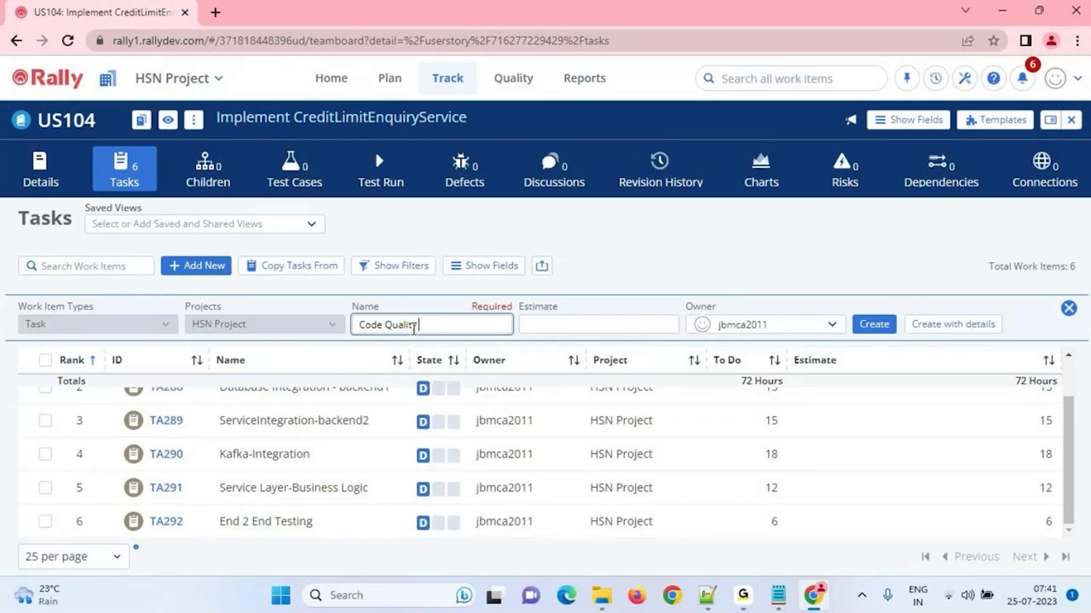
text(y -Sonarqube)
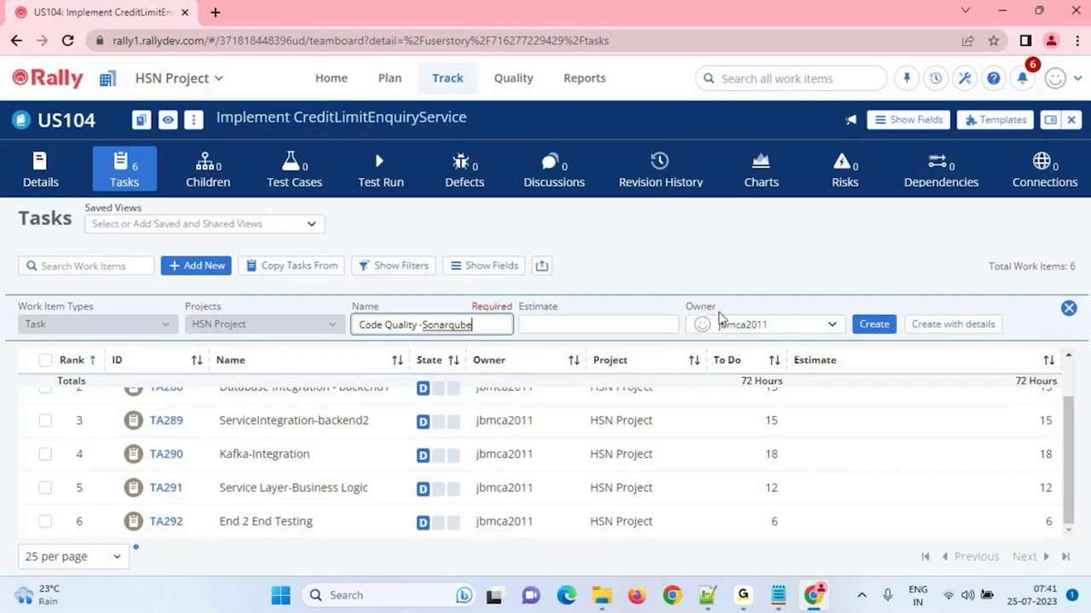
click(653, 318)
text(6)
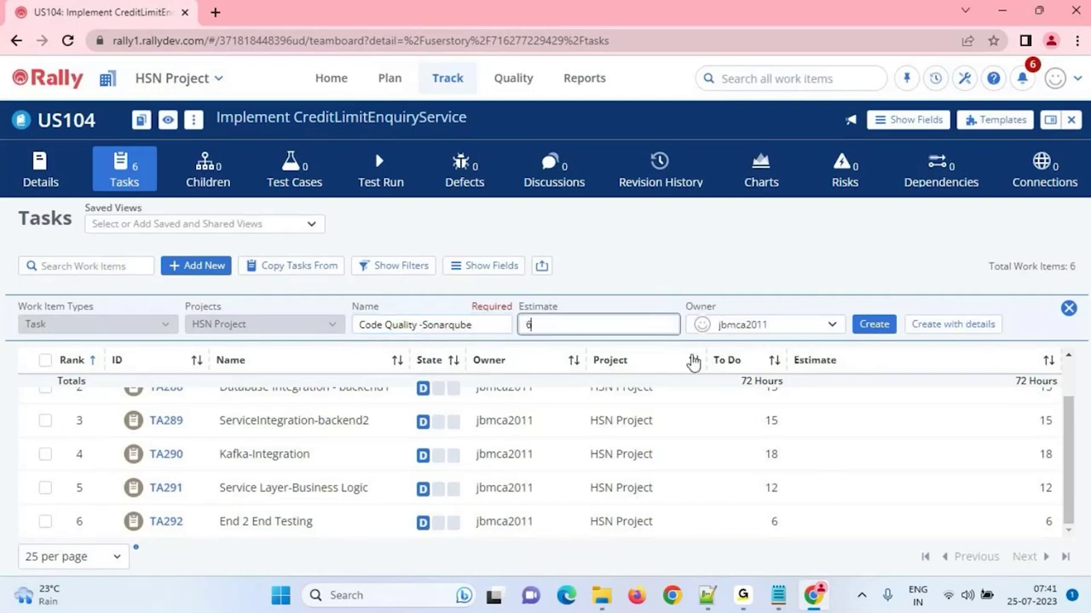
click(867, 328)
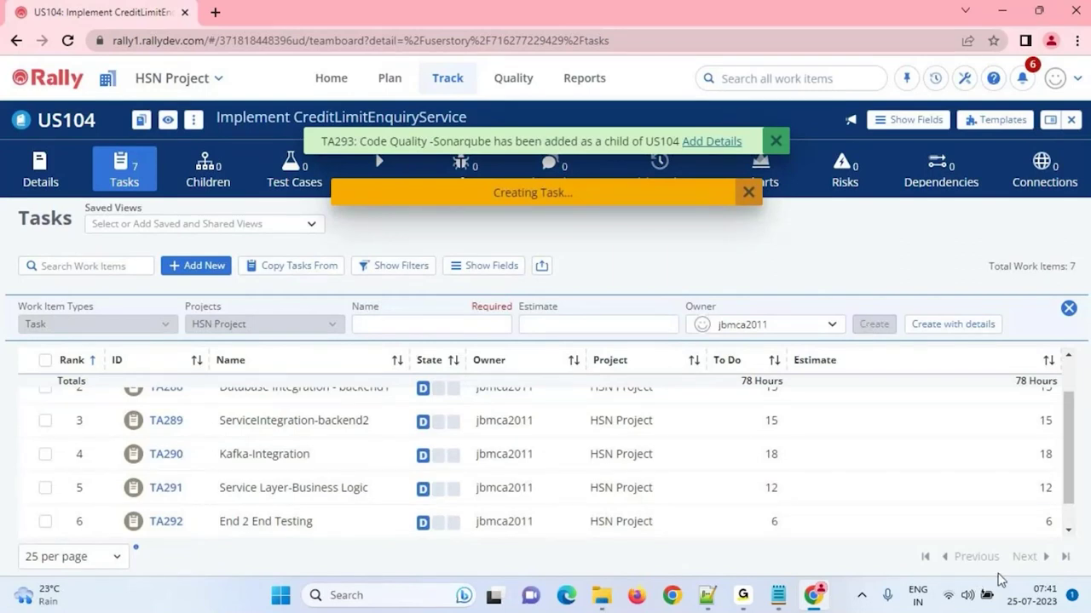
Open the story's details in a second browser tab, reopening US104 from the team board
scroll(356, 497, up, 1)
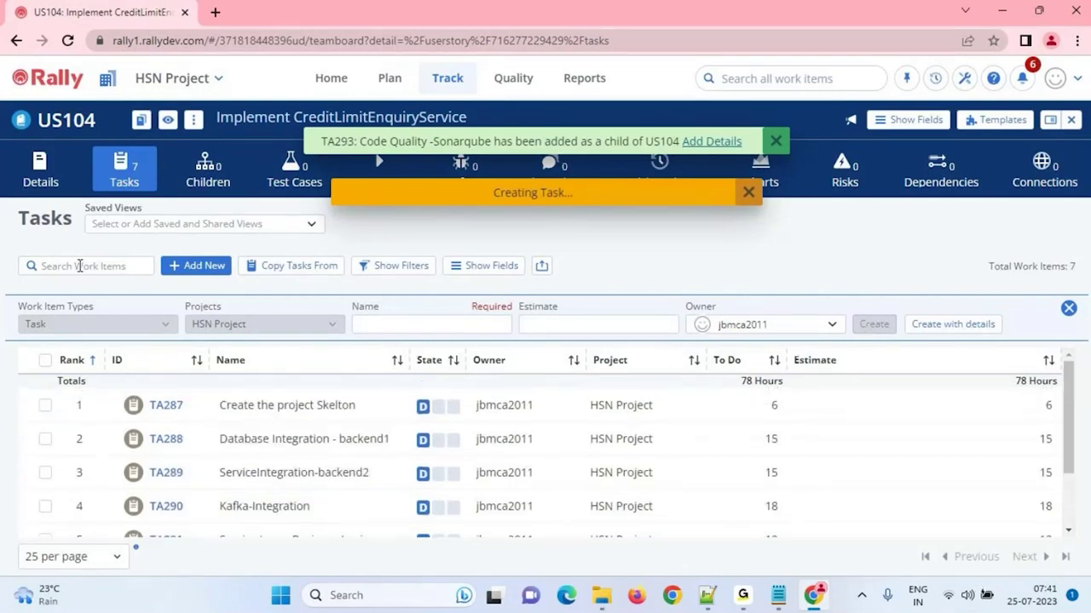
middle_click(39, 171)
click(236, 13)
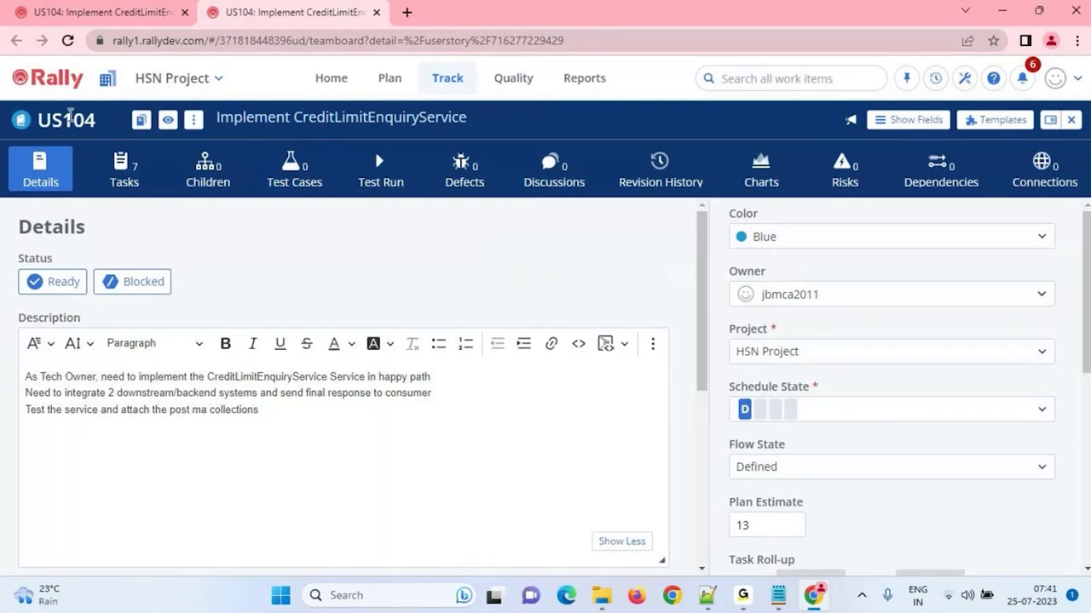
click(47, 78)
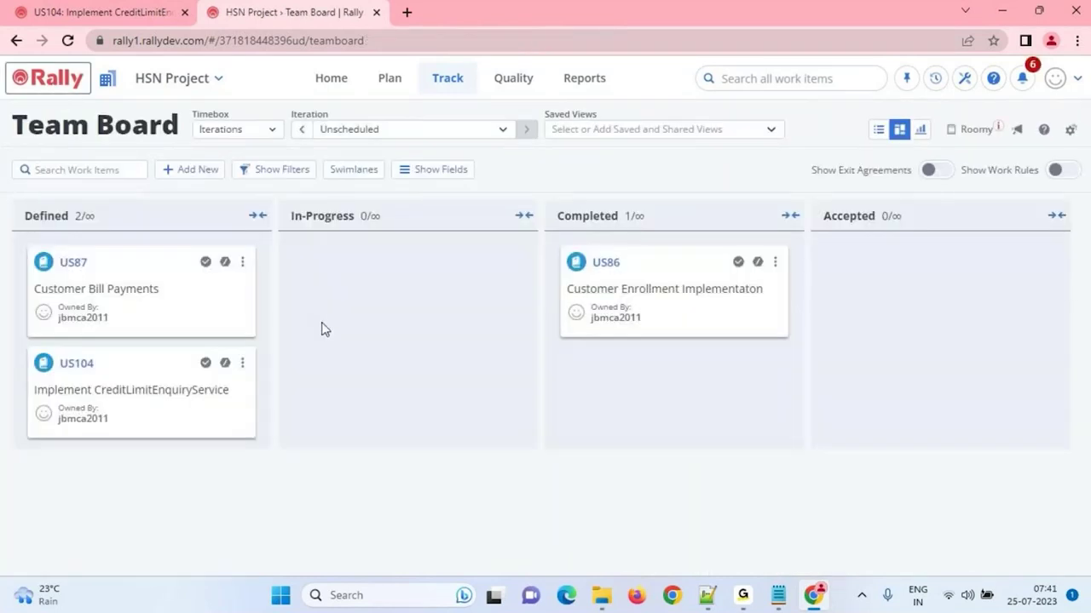
mouse_move(75, 366)
click(51, 367)
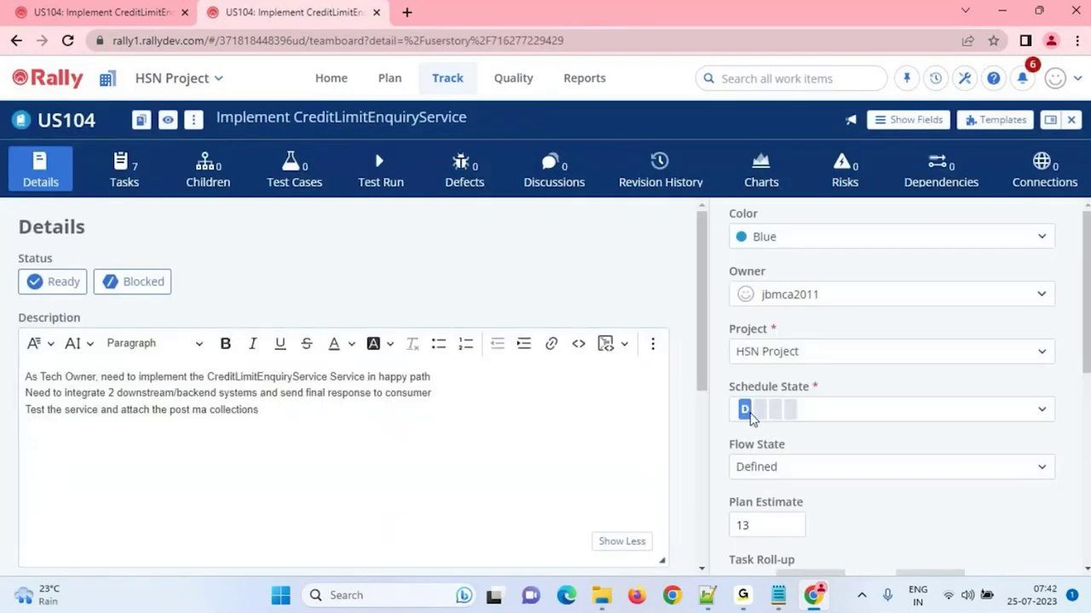
Check the states of the story's tasks in the first browser tab and return to the story details
click(124, 17)
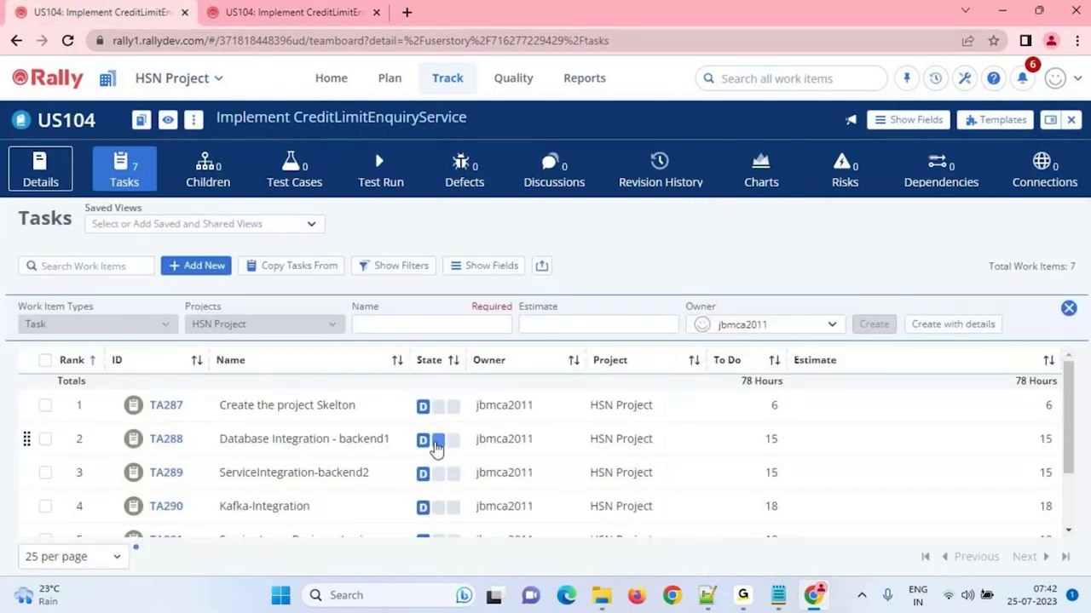
scroll(482, 453, down, 1)
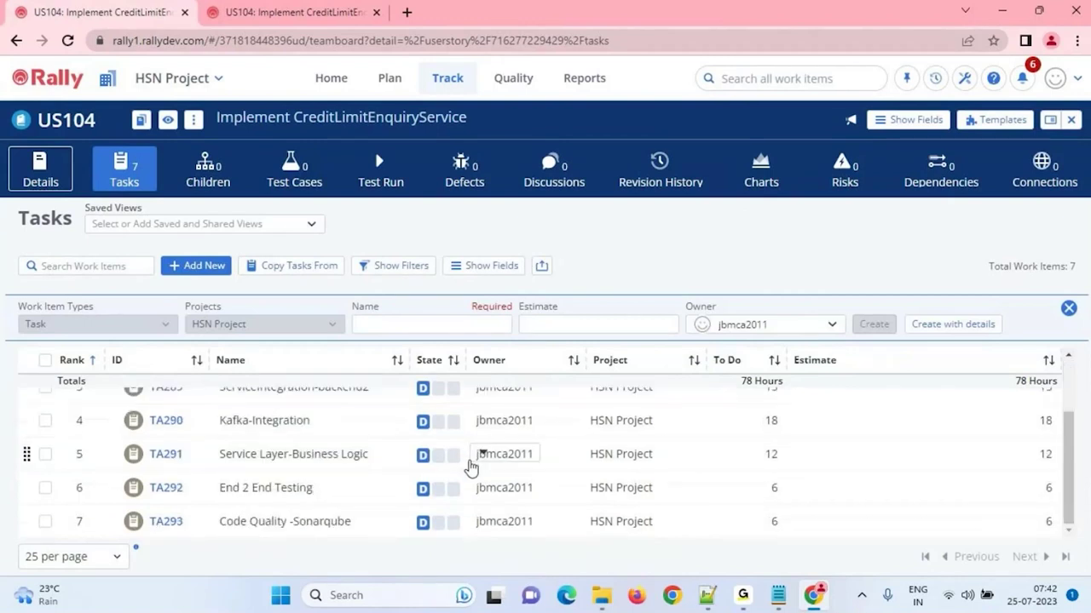
key(ctrl+Tab)
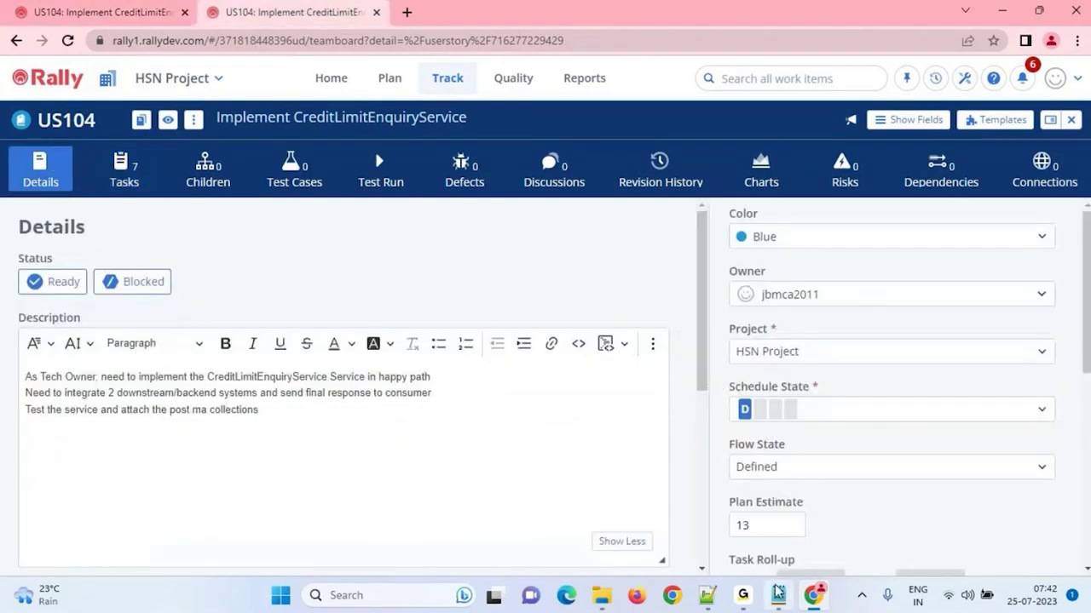
Switch to the GoTo meeting window to check the chat, and return to the story details in Rally
mouse_move(773, 580)
click(822, 517)
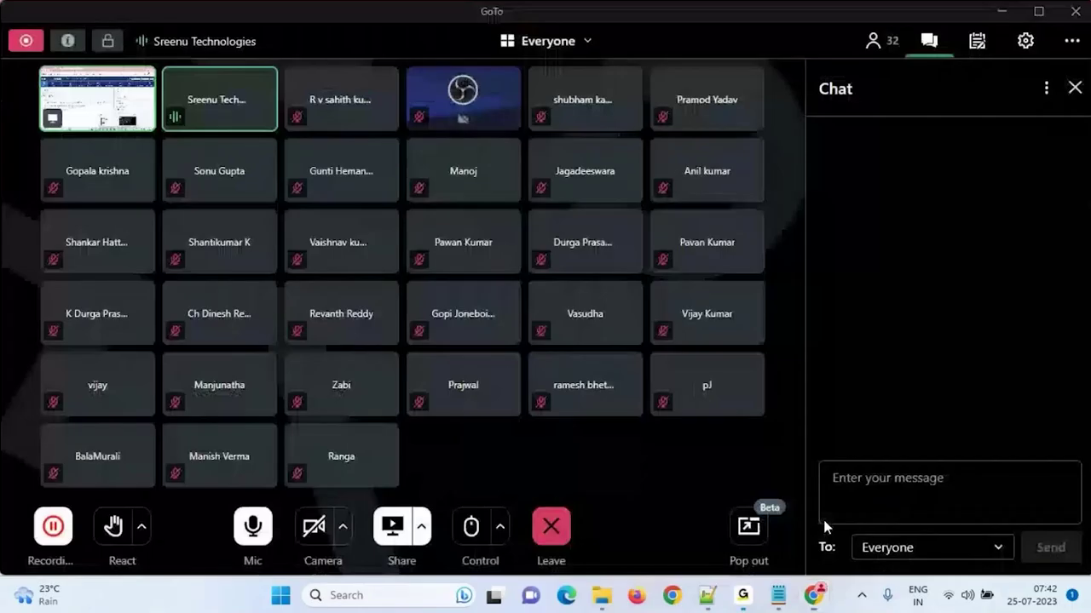
click(1002, 10)
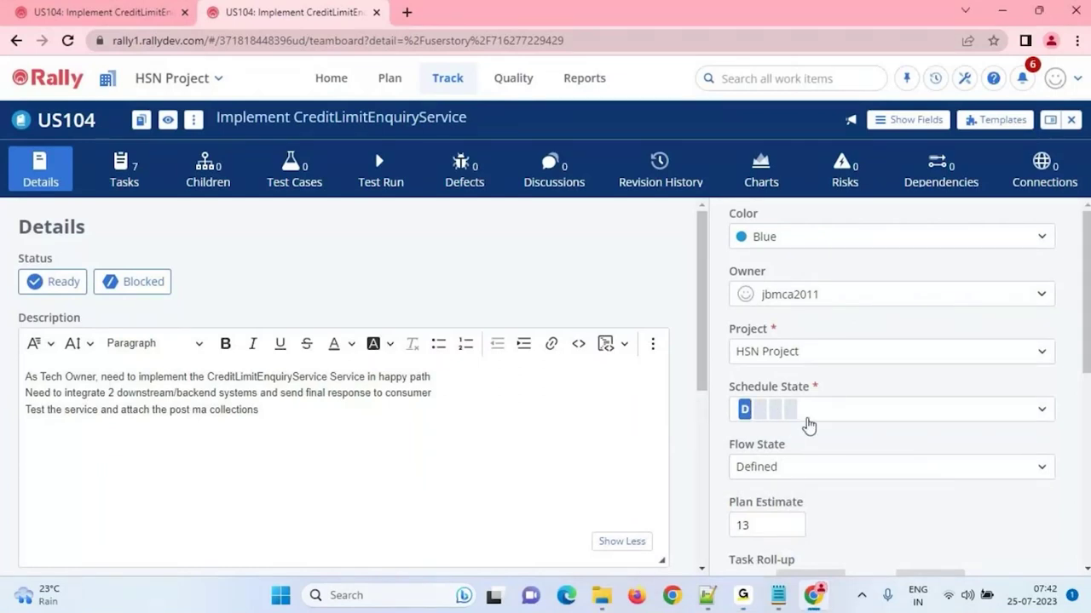
key(alt+Tab)
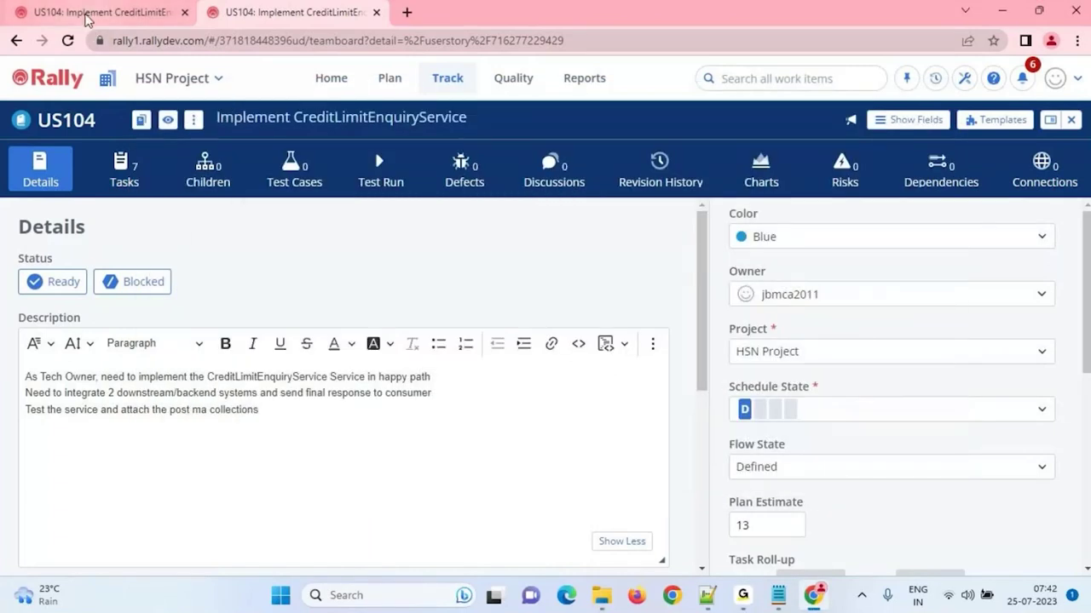
Try to set the To Do hours of the "Create the project Skelton" task to 0 in the first browser tab's task list
click(85, 14)
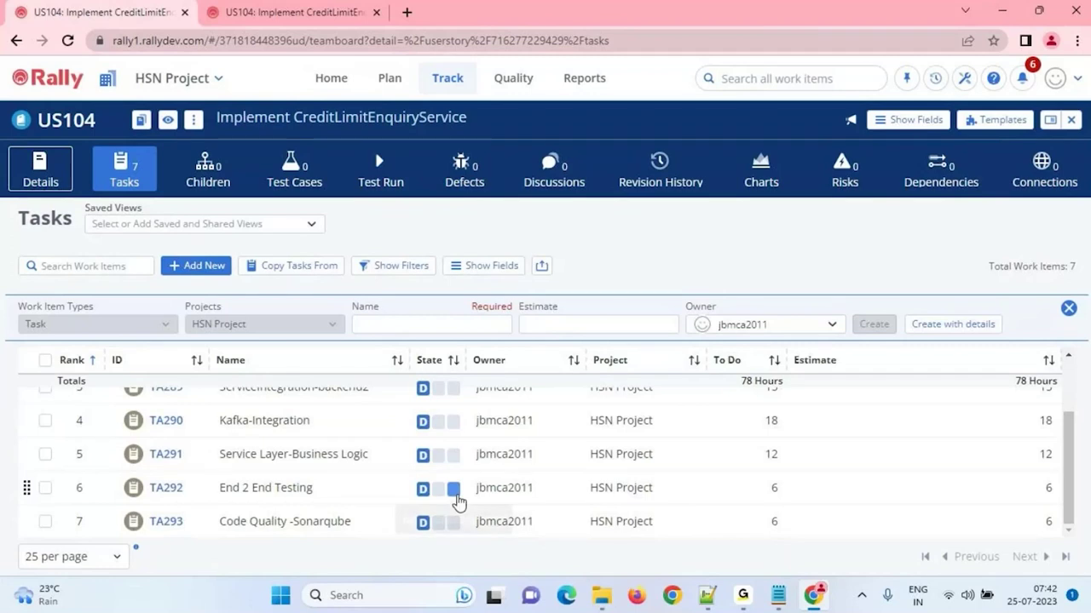
scroll(457, 499, up, 2)
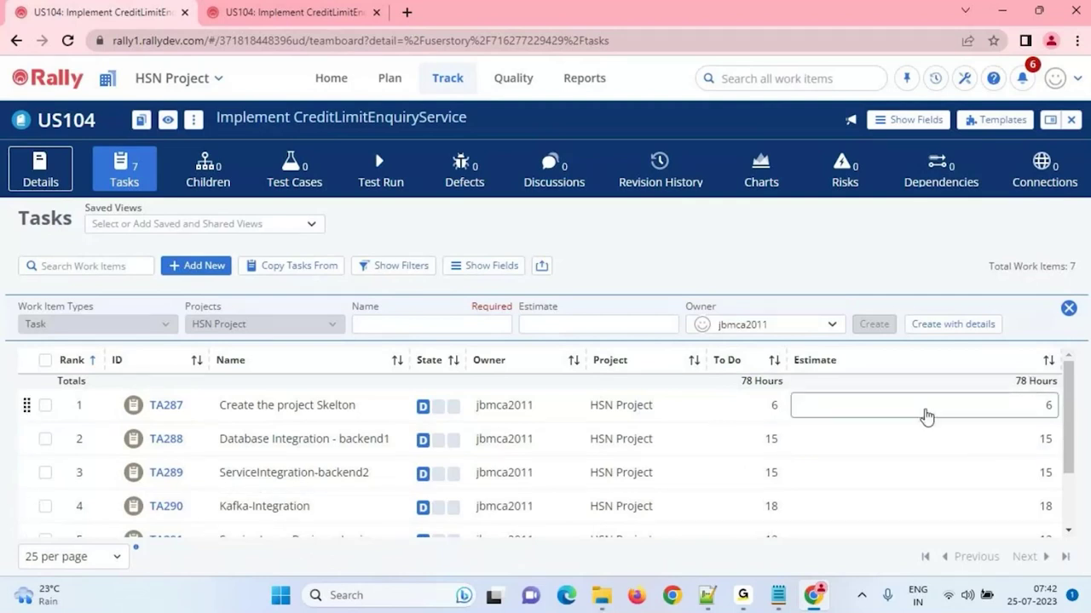
click(779, 410)
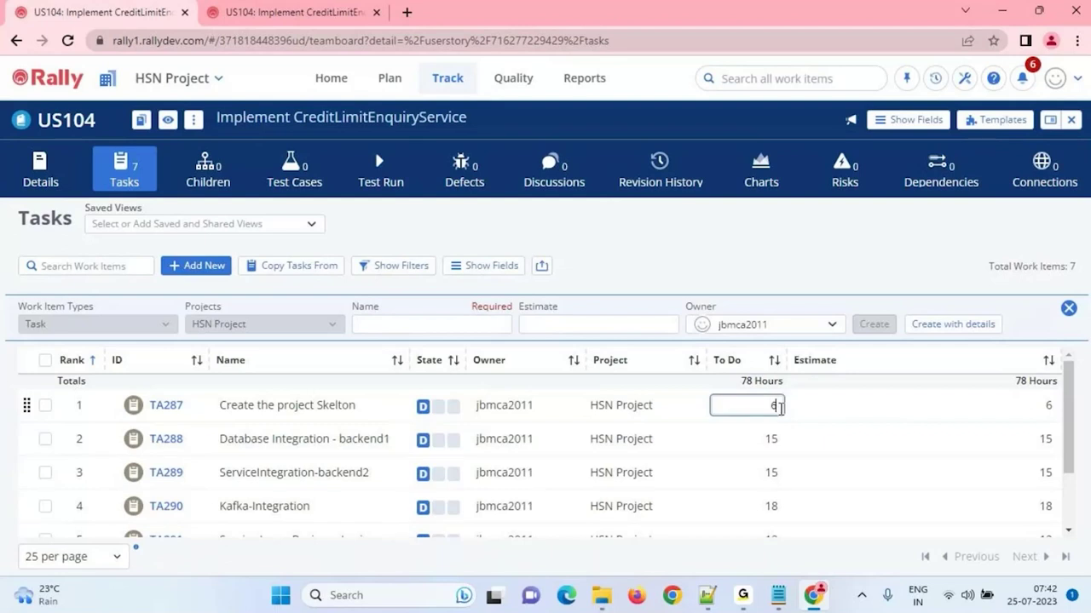
key(BackSpace)
text(0)
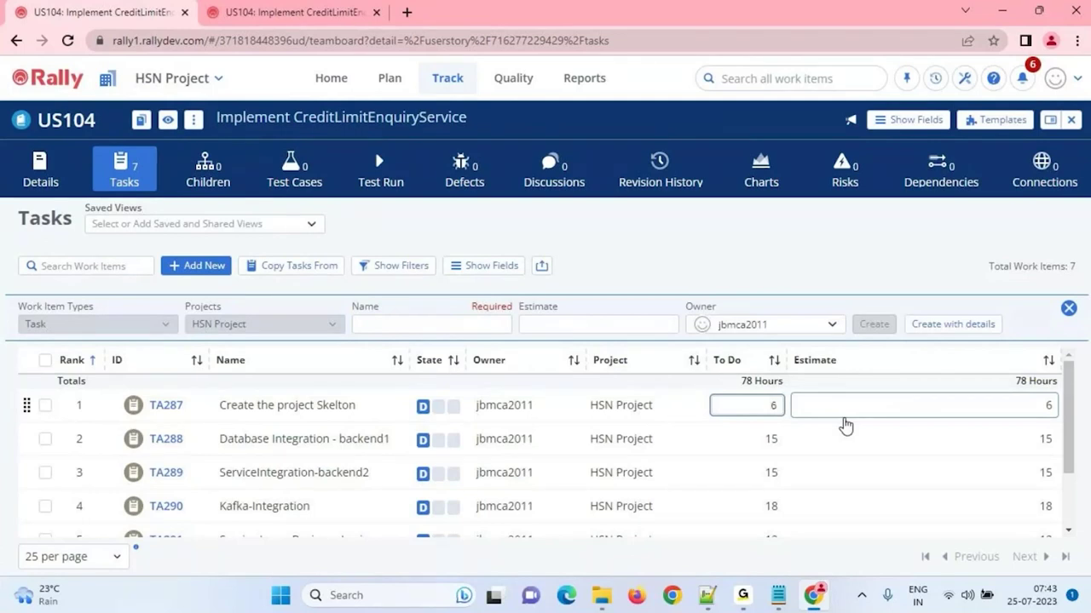
key(Escape)
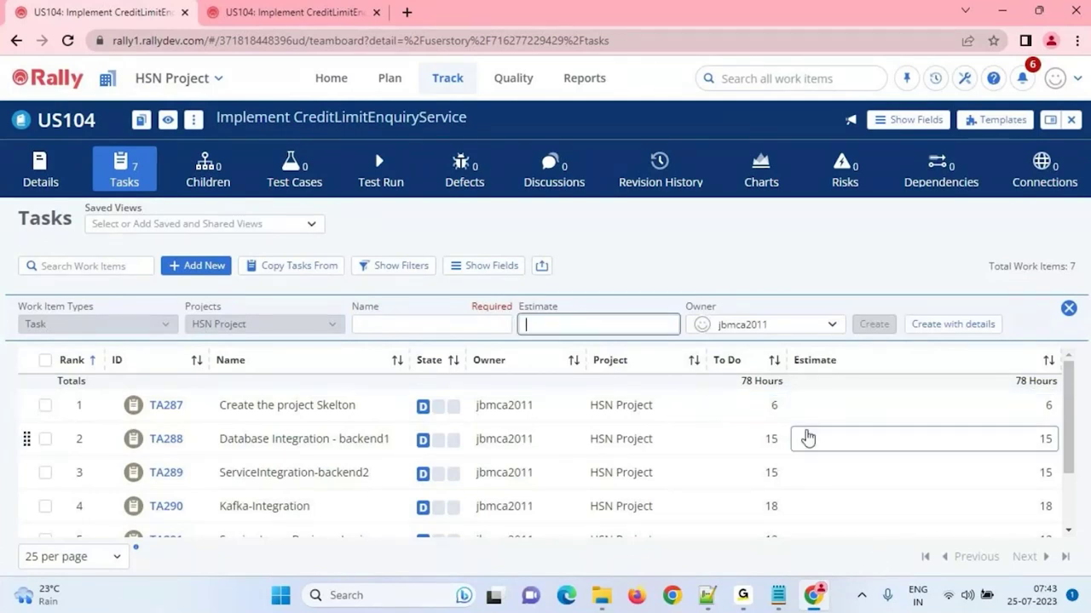
scroll(622, 522, down, 1)
scroll(620, 520, up, 2)
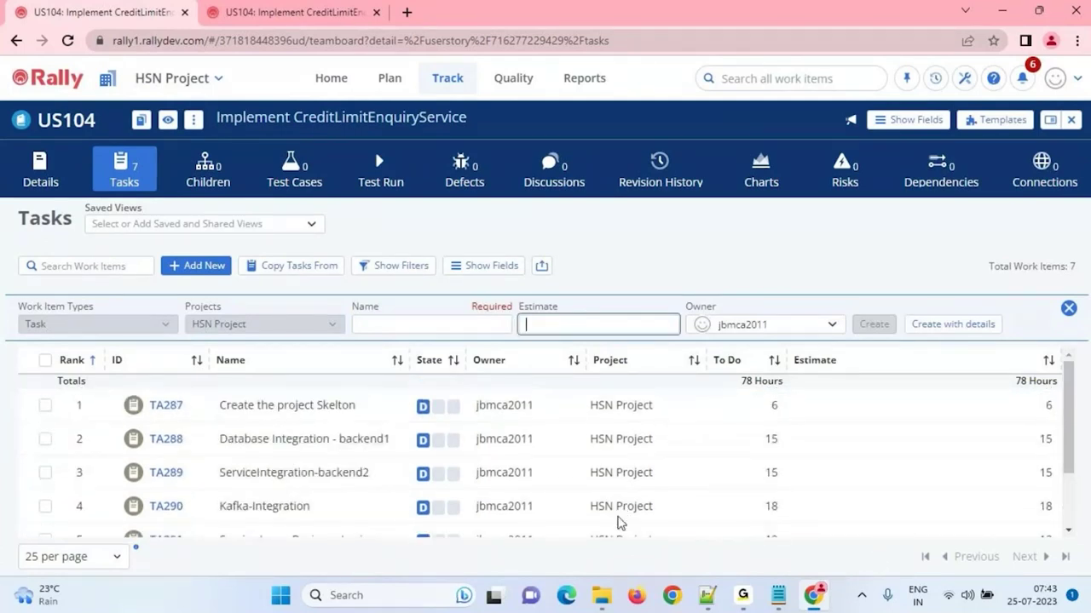
Examine the Estimate and To Do fields in the details of task TA287, and return to the story's task list
click(1046, 411)
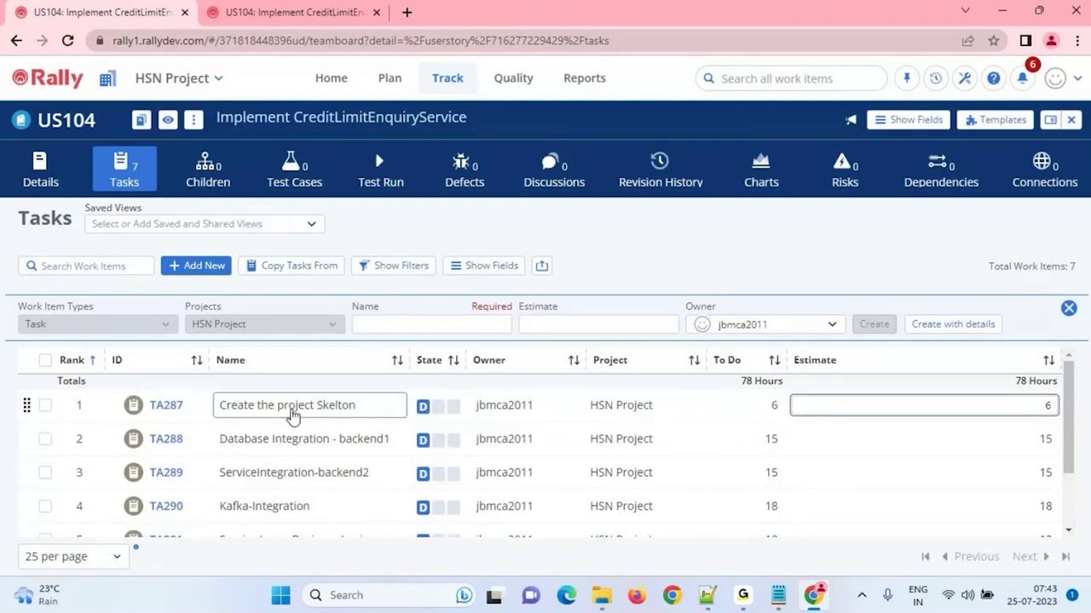
click(166, 408)
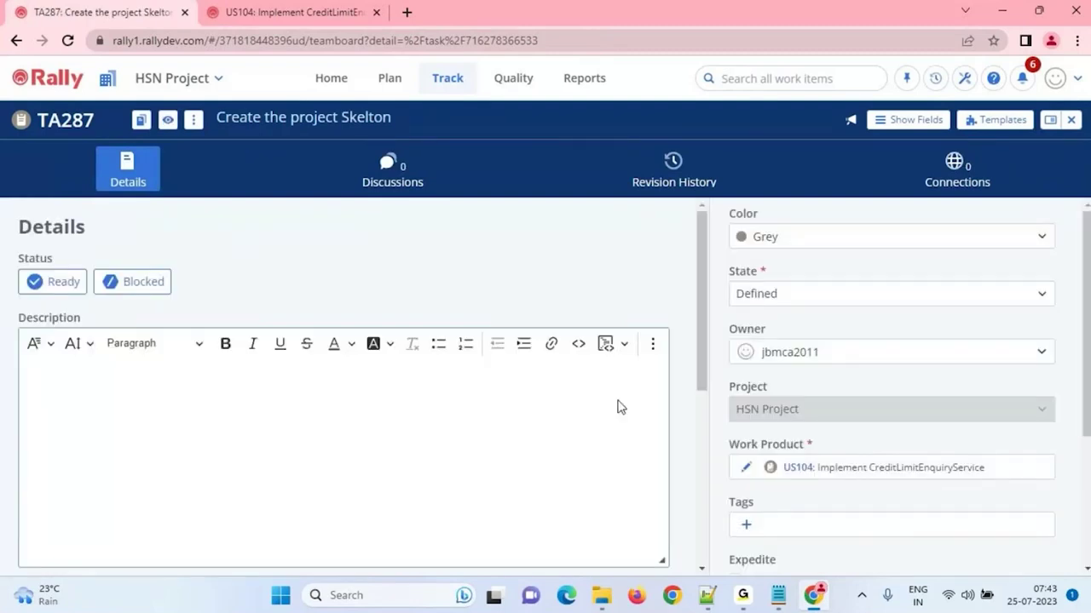
scroll(829, 416, down, 3)
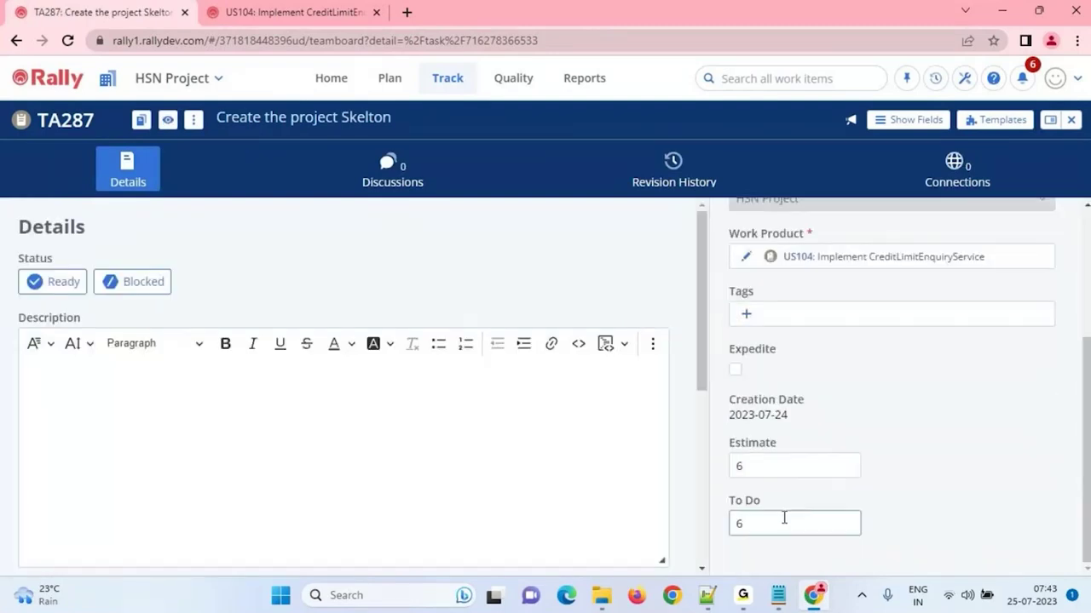
scroll(784, 518, up, 2)
scroll(784, 518, down, 2)
click(16, 41)
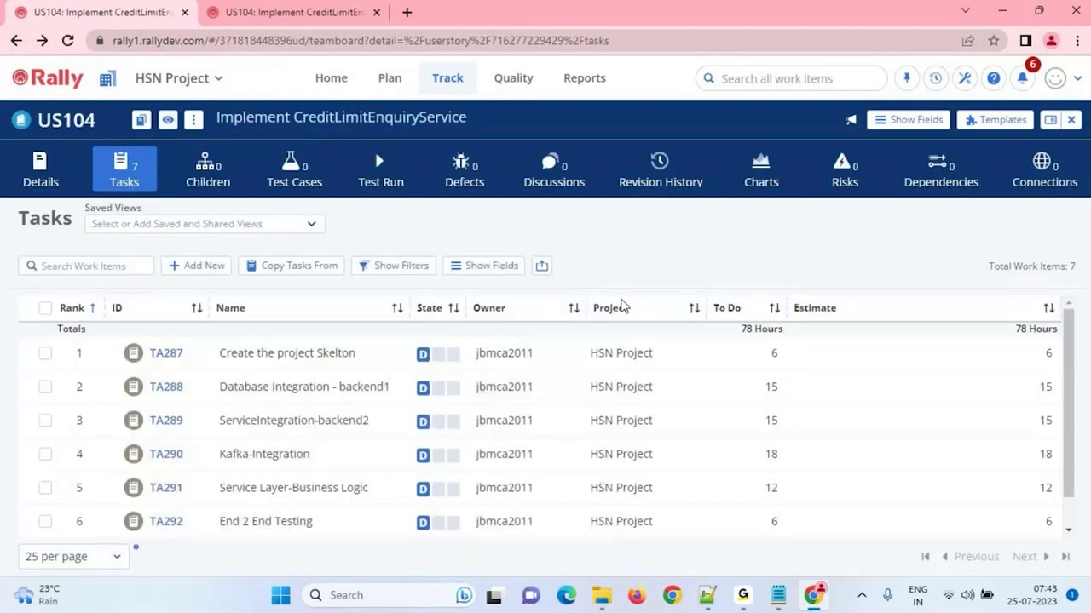
Set the estimate of "Create the project Skelton" to 0 and reload the story's details in the second browser tab
click(1044, 357)
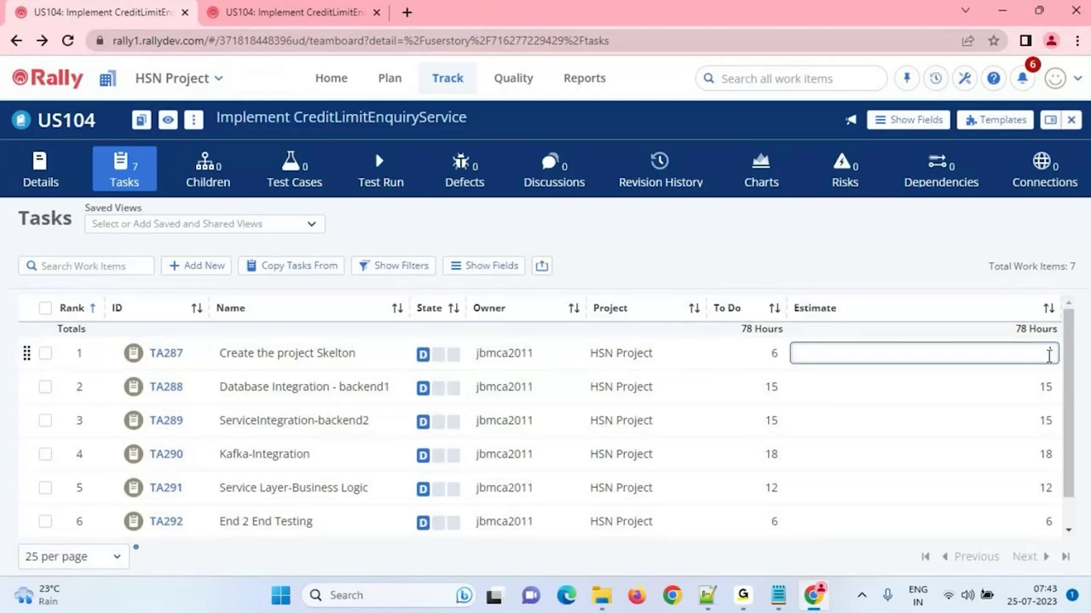
click(898, 264)
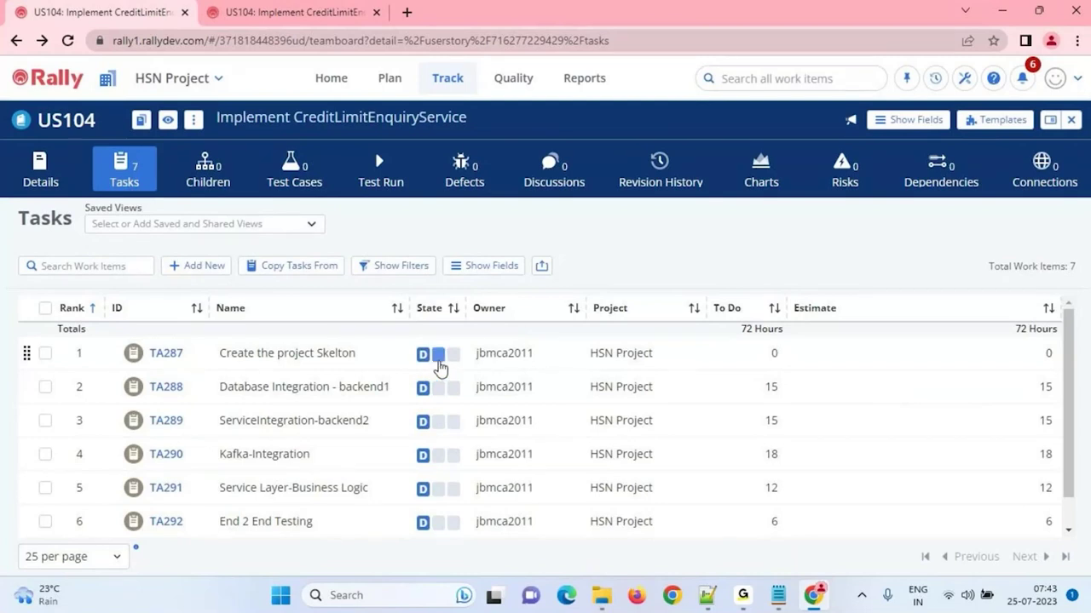
click(280, 14)
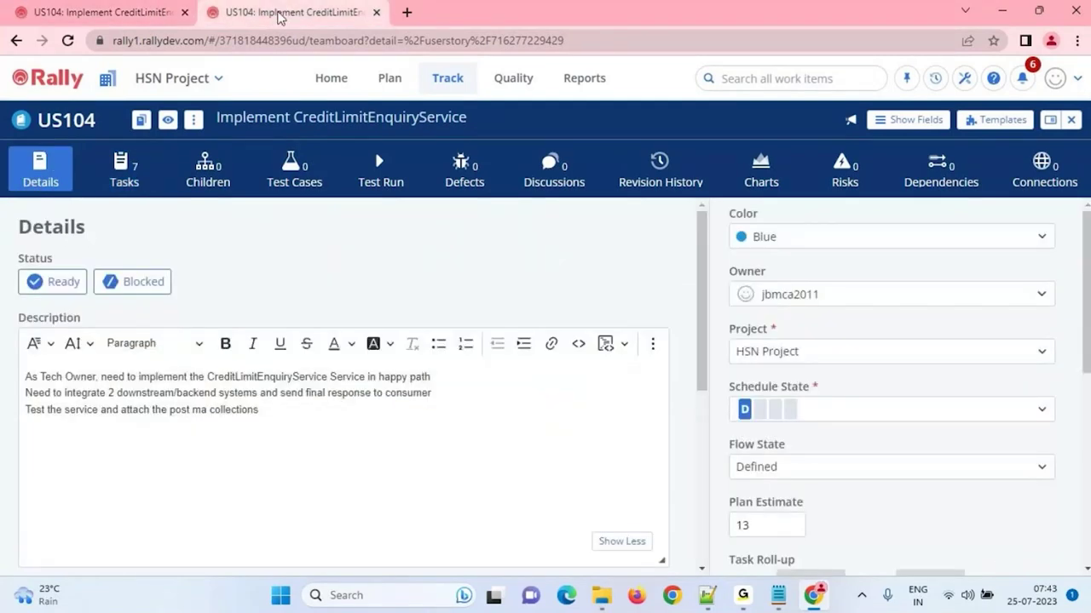
click(68, 40)
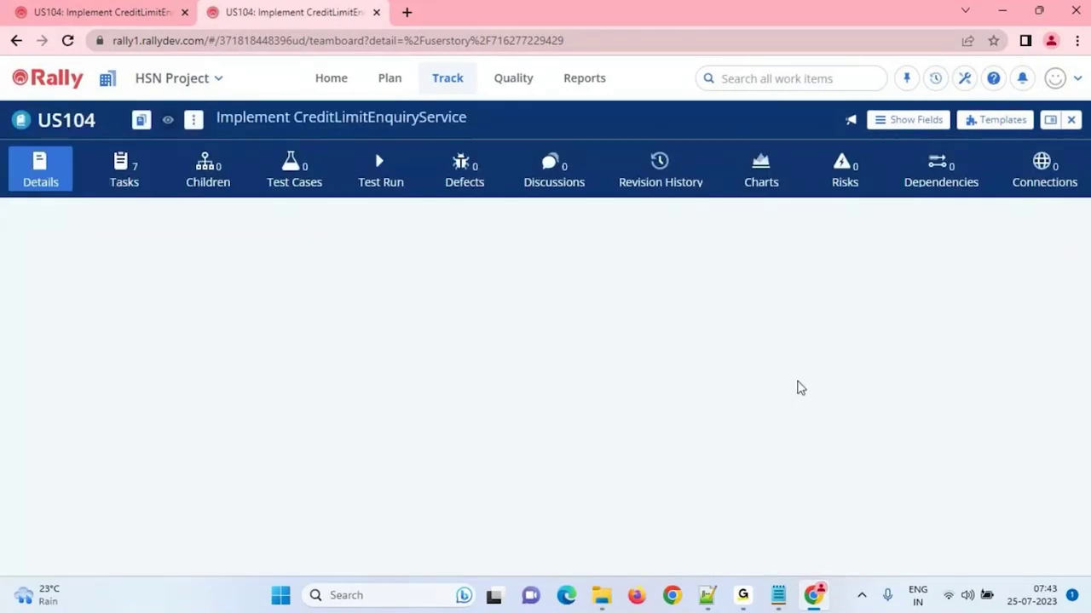
Mark "Create the project Skelton" as Completed in the task list and reload the story's details to check its Schedule State
click(123, 170)
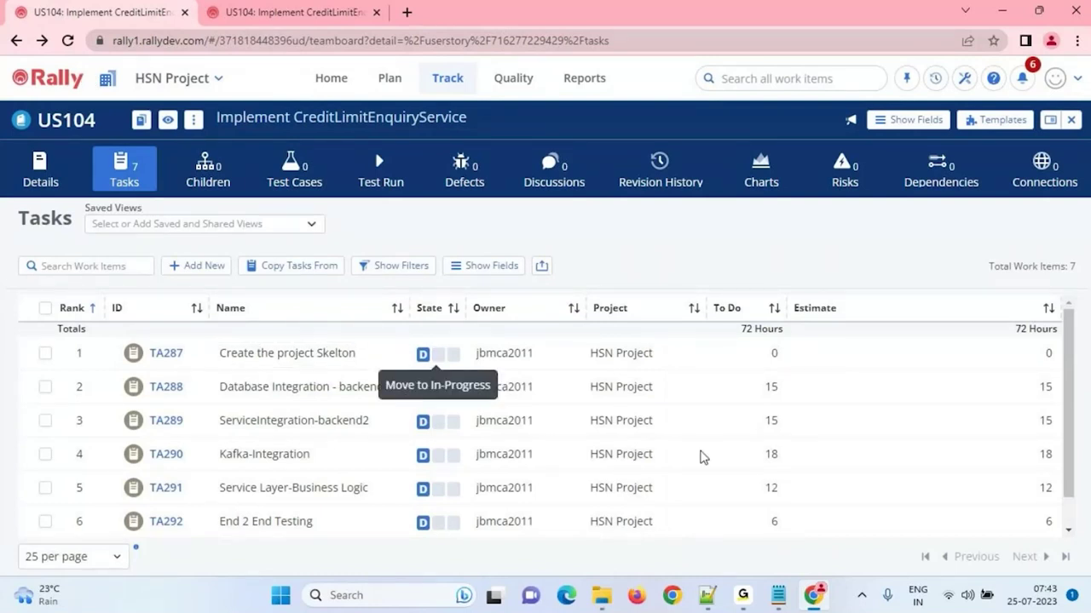
click(454, 354)
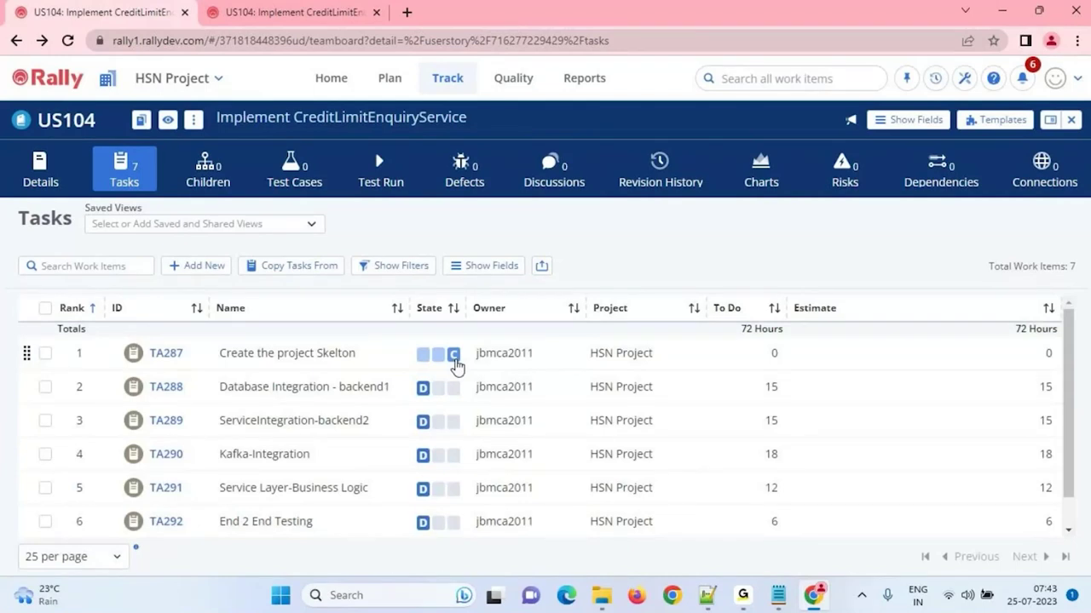
click(68, 44)
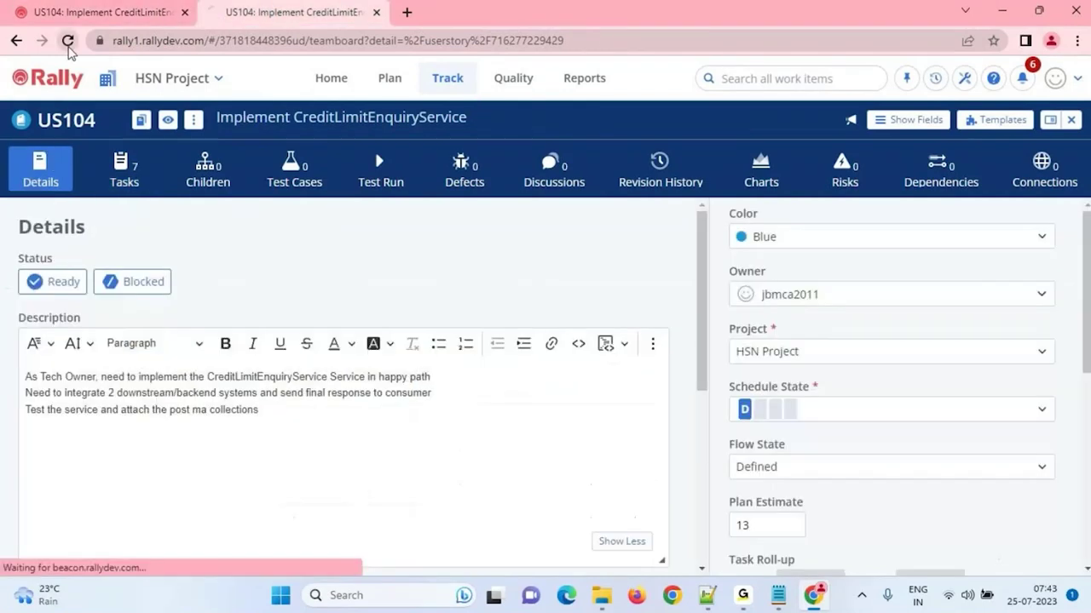
click(69, 42)
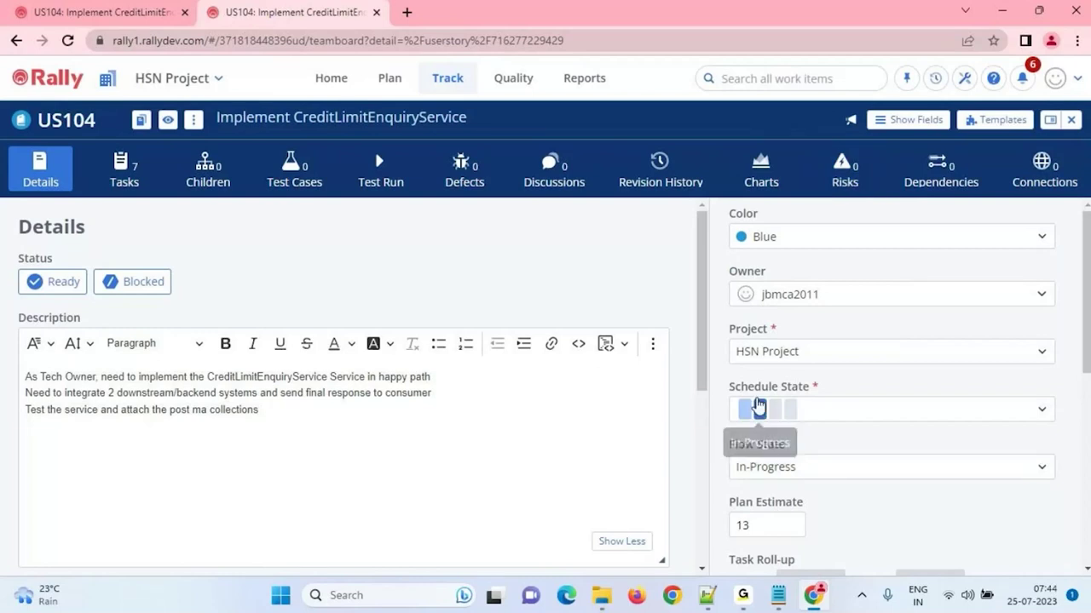
In the first browser tab, set the To Do hours of "Database Integration - backend1" to 9 and move the task to In-Progress
click(101, 21)
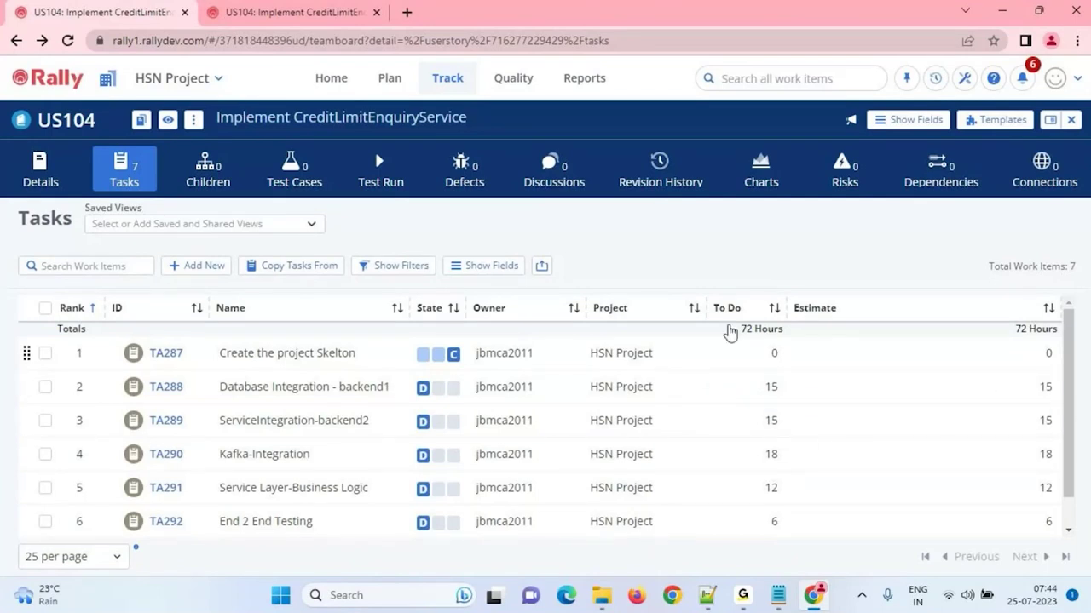
click(770, 394)
text(9)
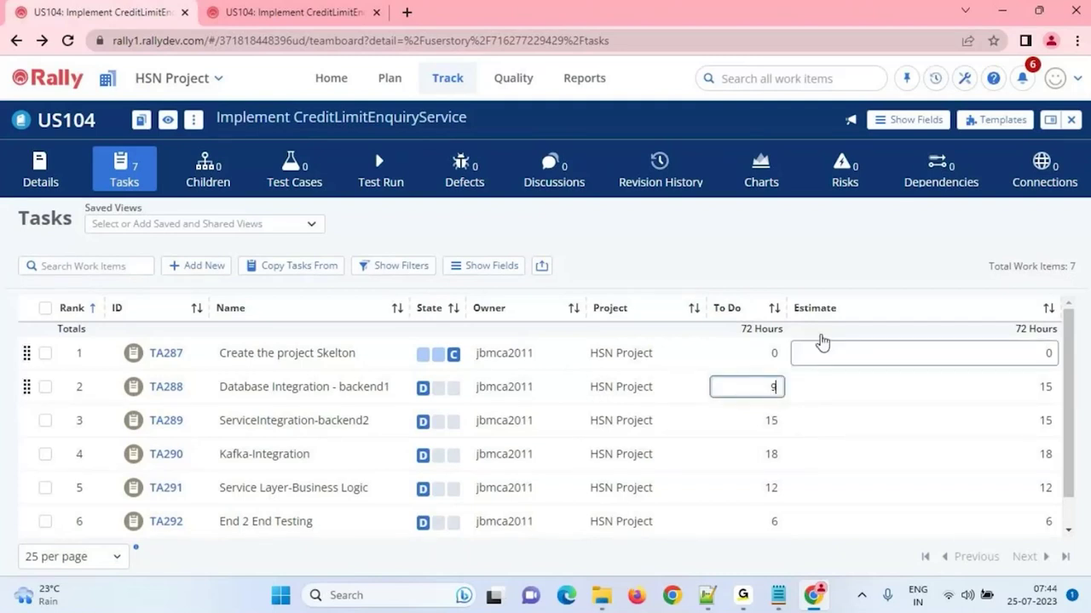
click(883, 273)
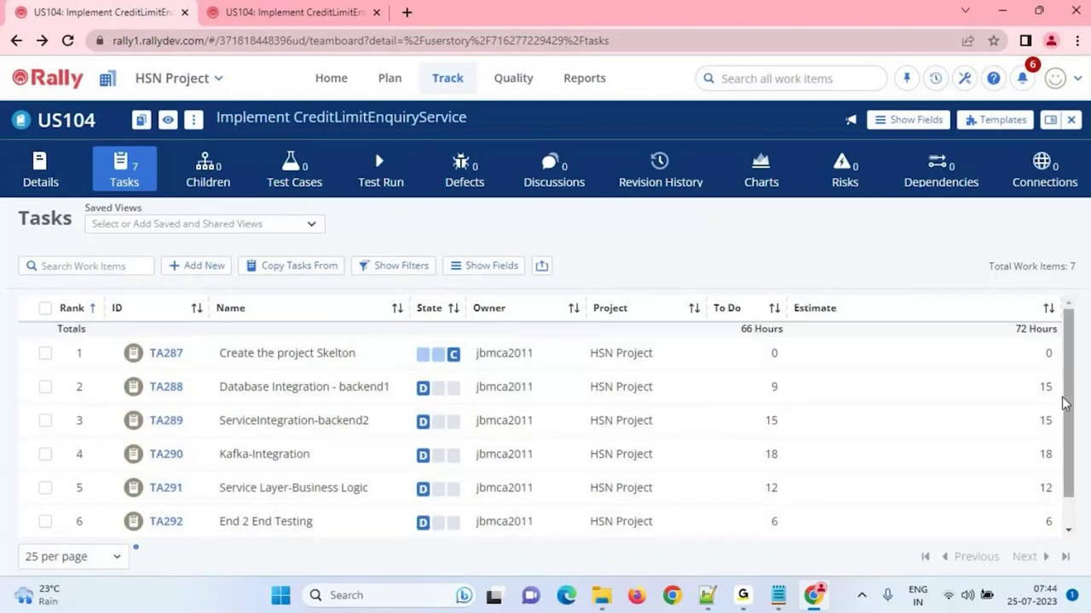
click(438, 389)
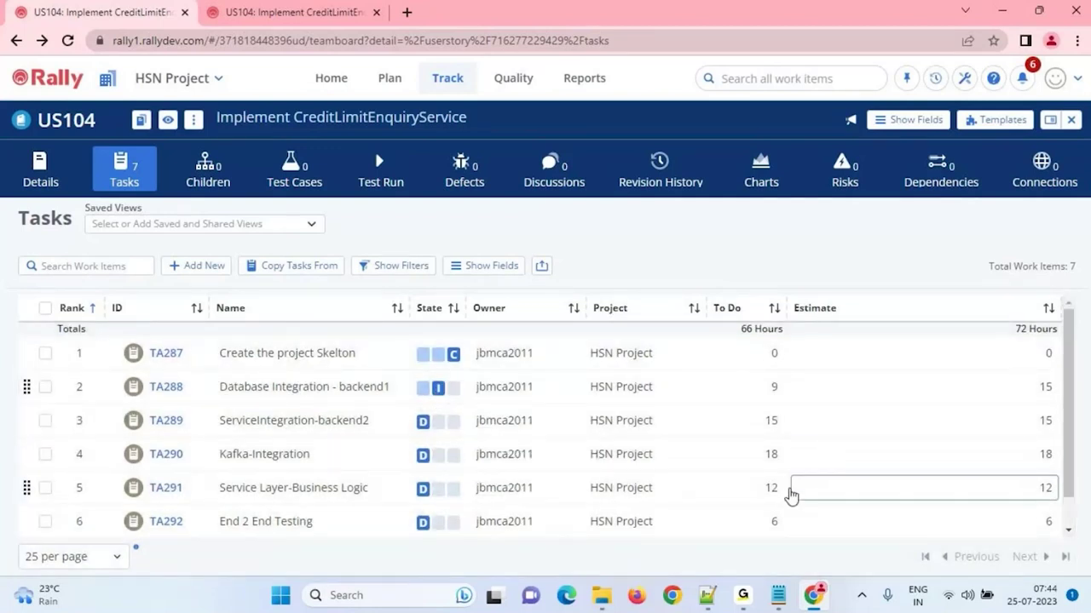
Reduce the To Do hours of "Database Integration - backend1" first to 3 and finally to 0
click(777, 388)
drag(776, 389, 770, 388)
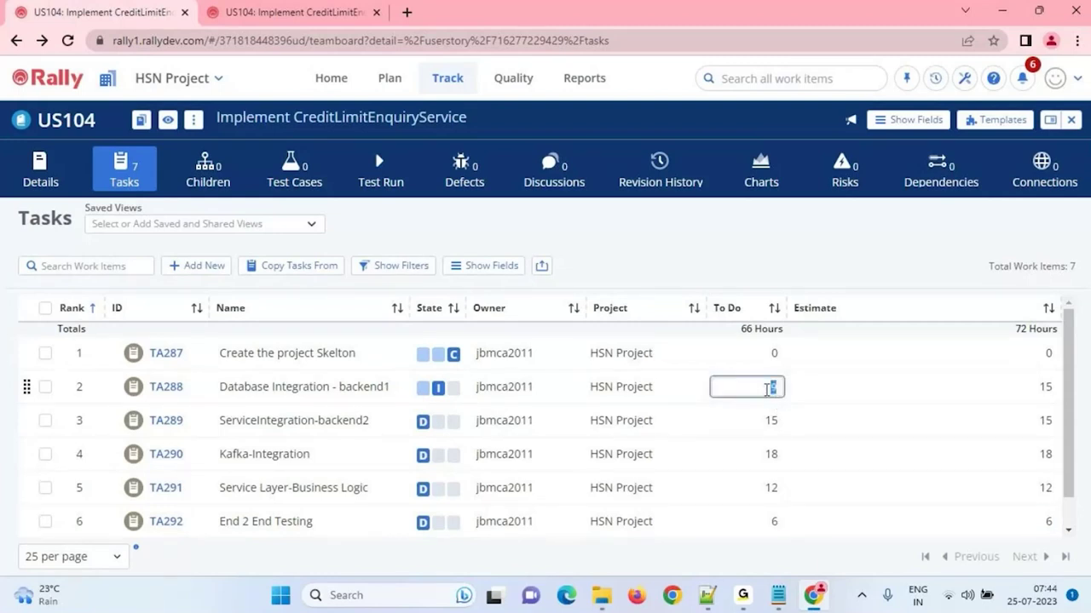
text(3)
key(Return)
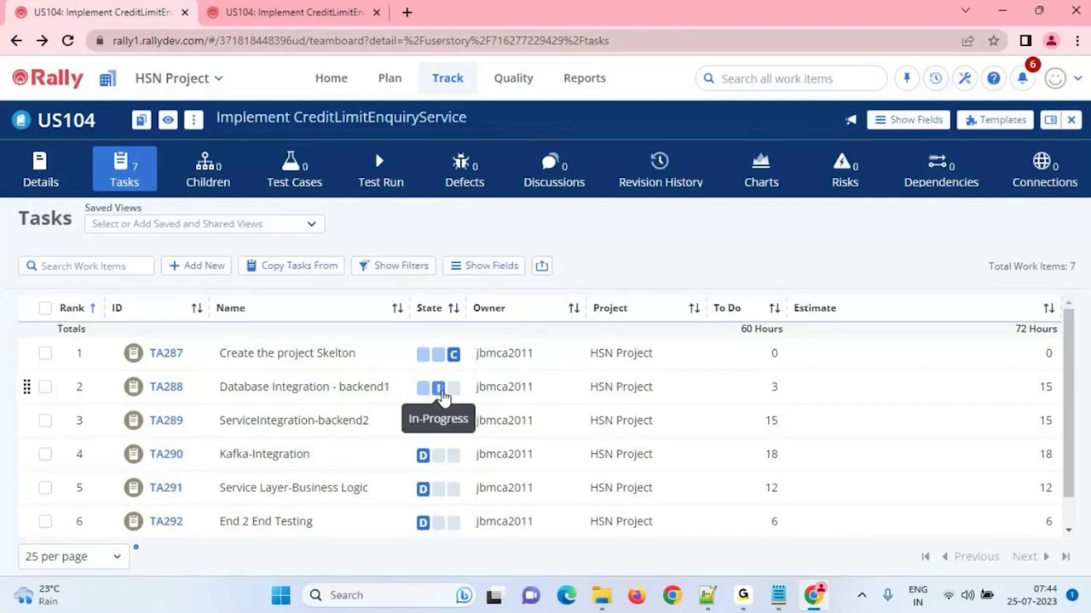
click(789, 395)
text(0)
Set the To Do hours of the "ServiceIntegration-backend2" task to 12
click(771, 422)
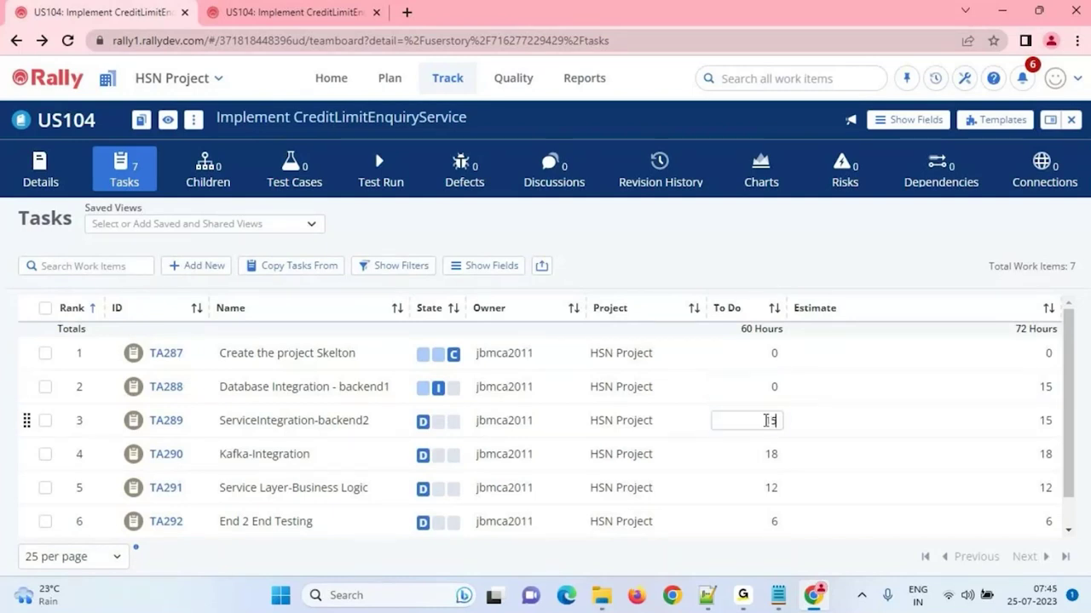
text(12)
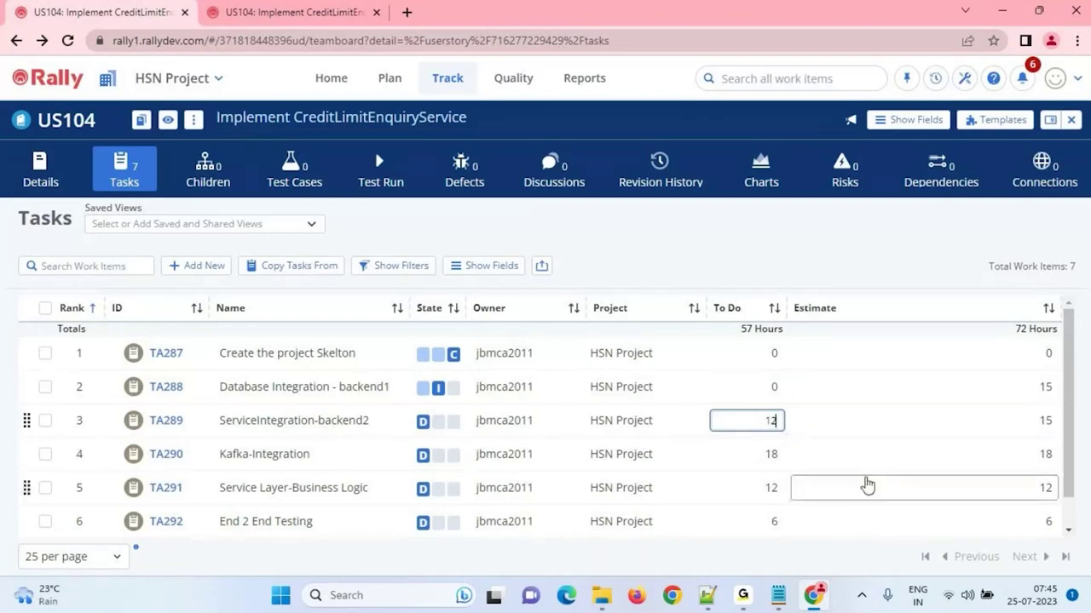
key(Return)
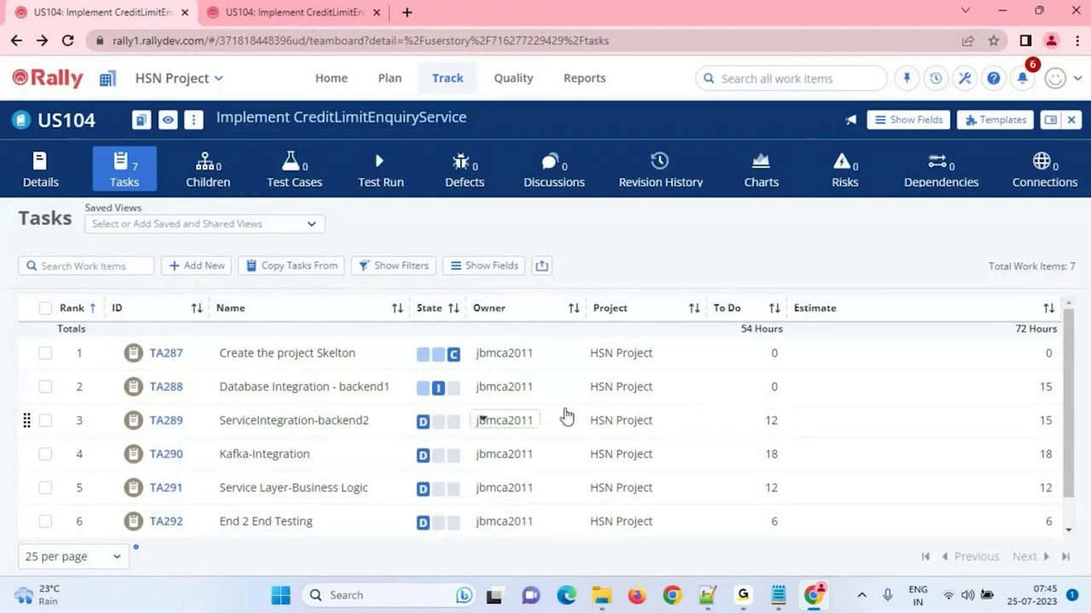
Move "Database Integration - backend1" to Completed and "ServiceIntegration-backend2" to In-Progress
click(453, 387)
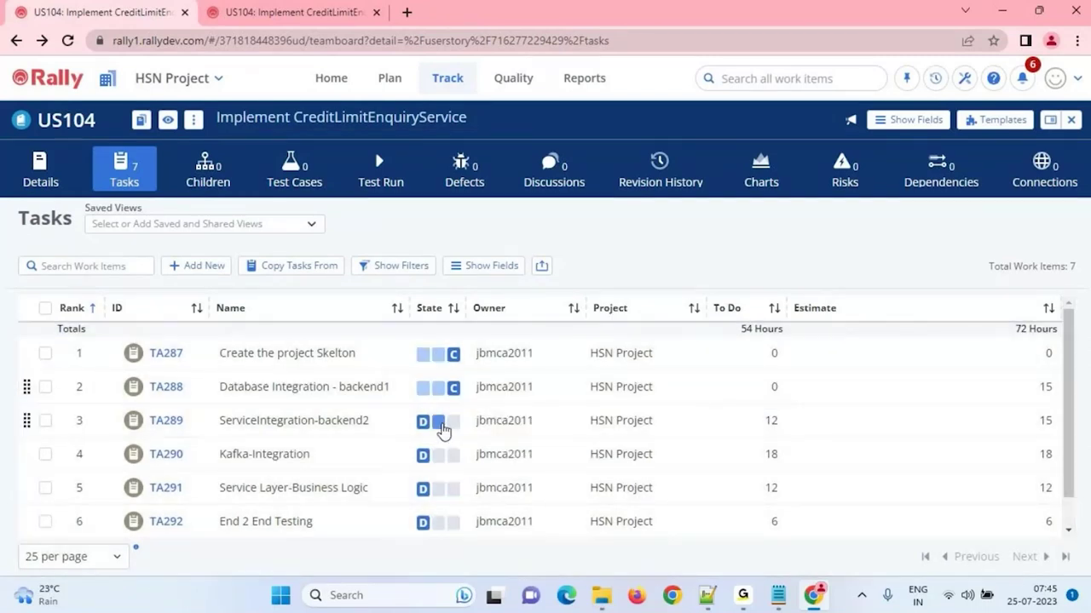
click(441, 423)
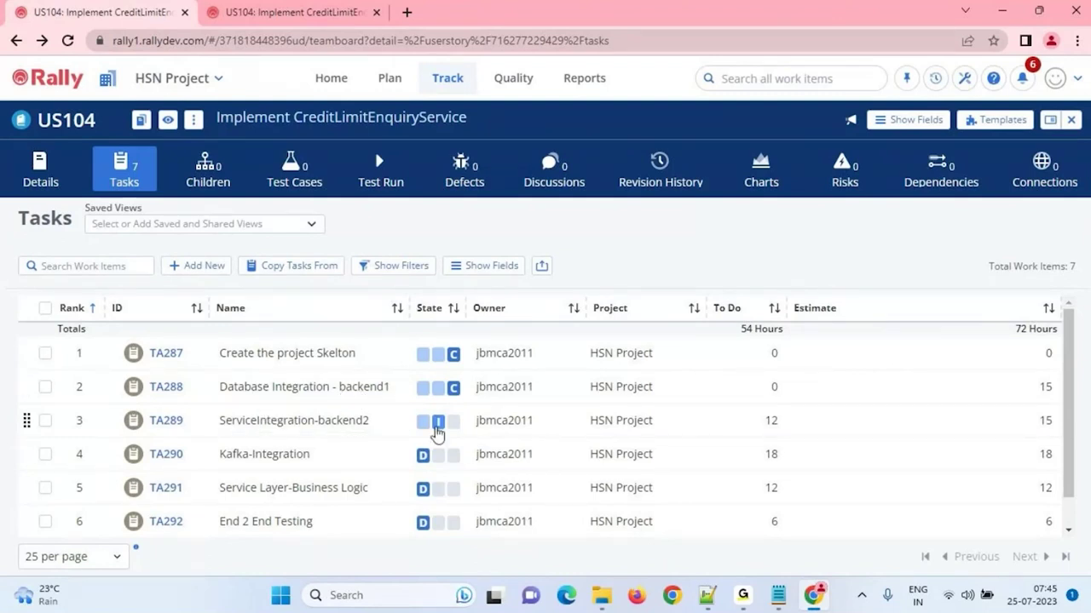
Reduce the To Do hours of "ServiceIntegration-backend2" first to 6 and finally to 0, and mark the task as Completed
click(775, 431)
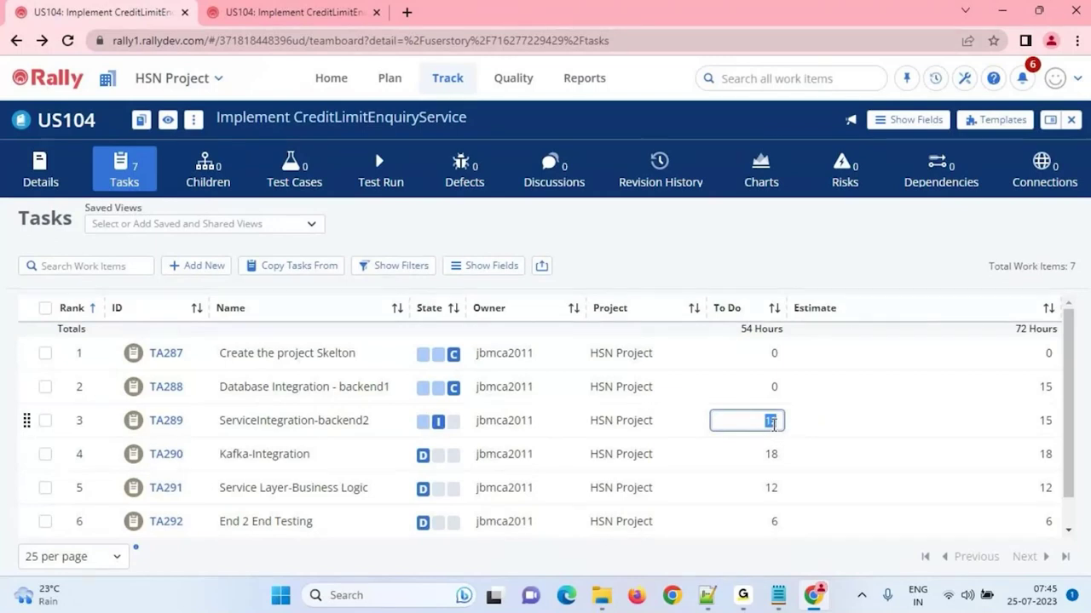
text(6)
key(Return)
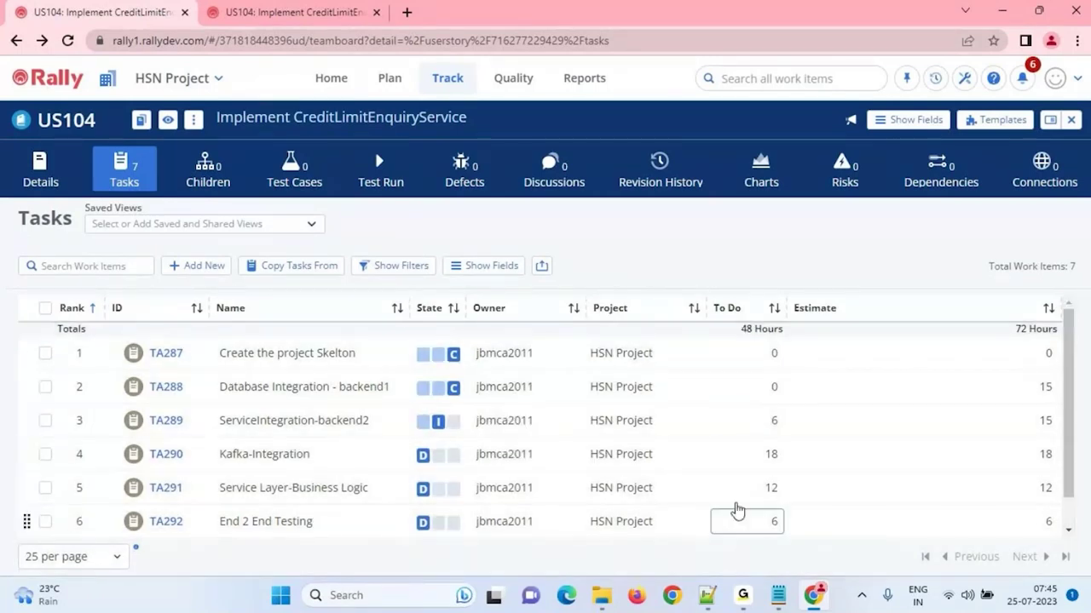
click(778, 420)
text(0)
key(Return)
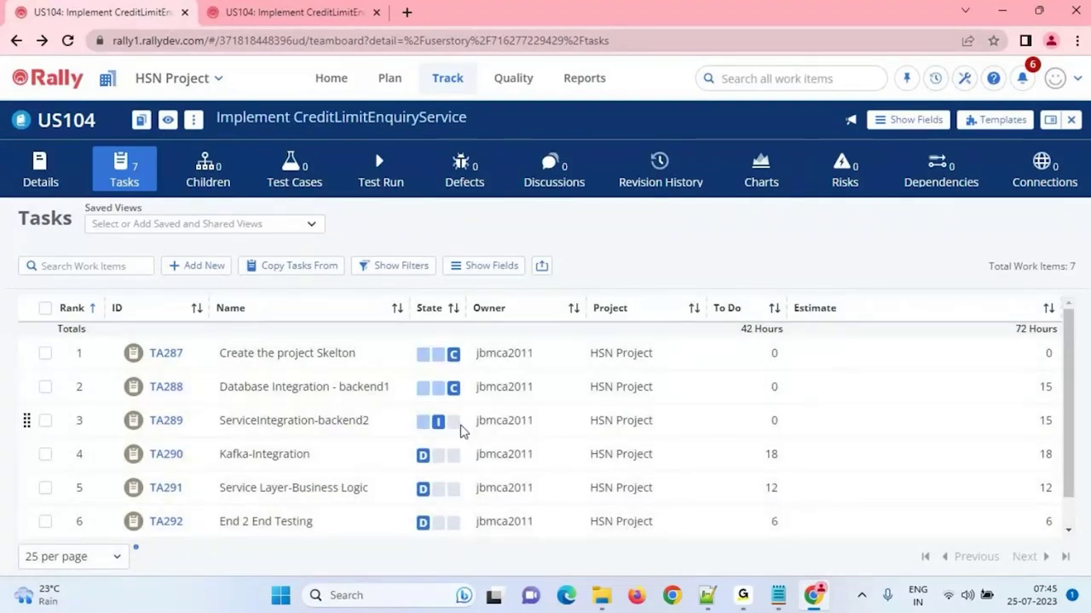
click(454, 422)
Set the To Do hours of "Kafka-Integration" to 0 and mark the task as Completed
click(767, 465)
text(0)
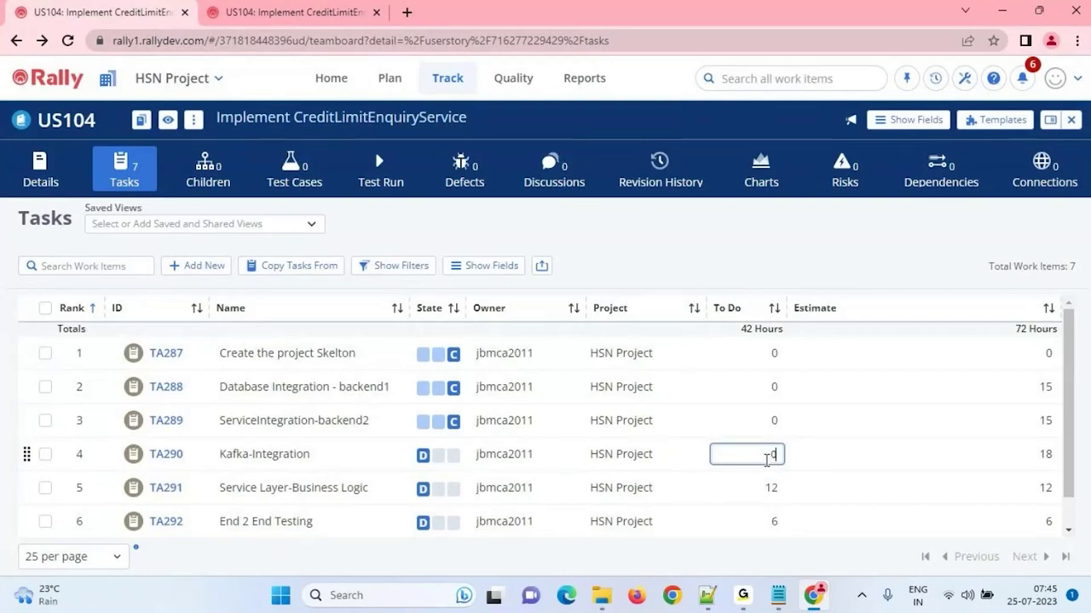
click(687, 557)
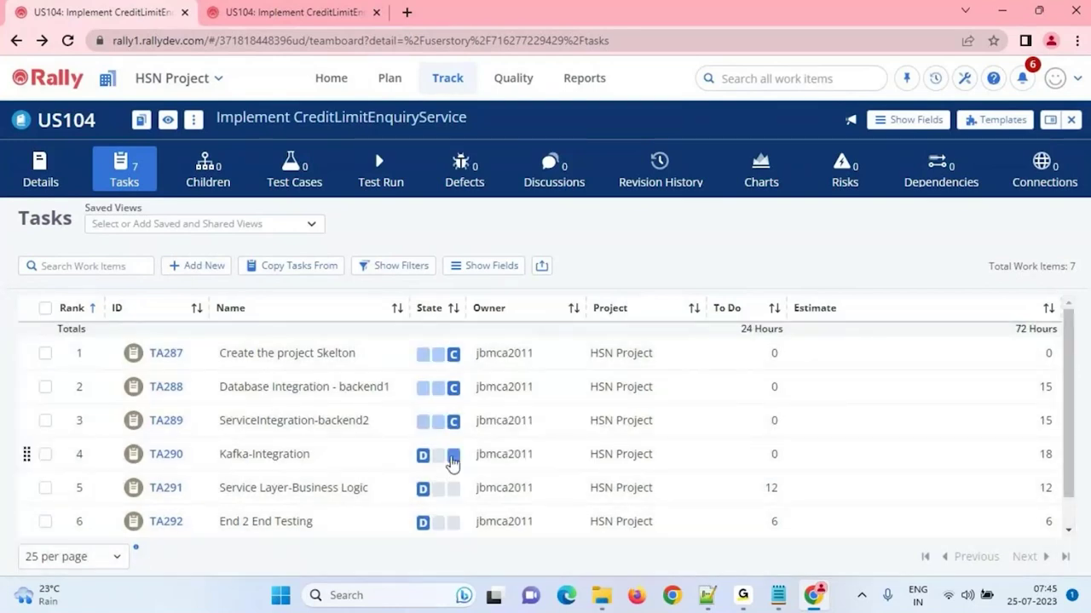
click(452, 458)
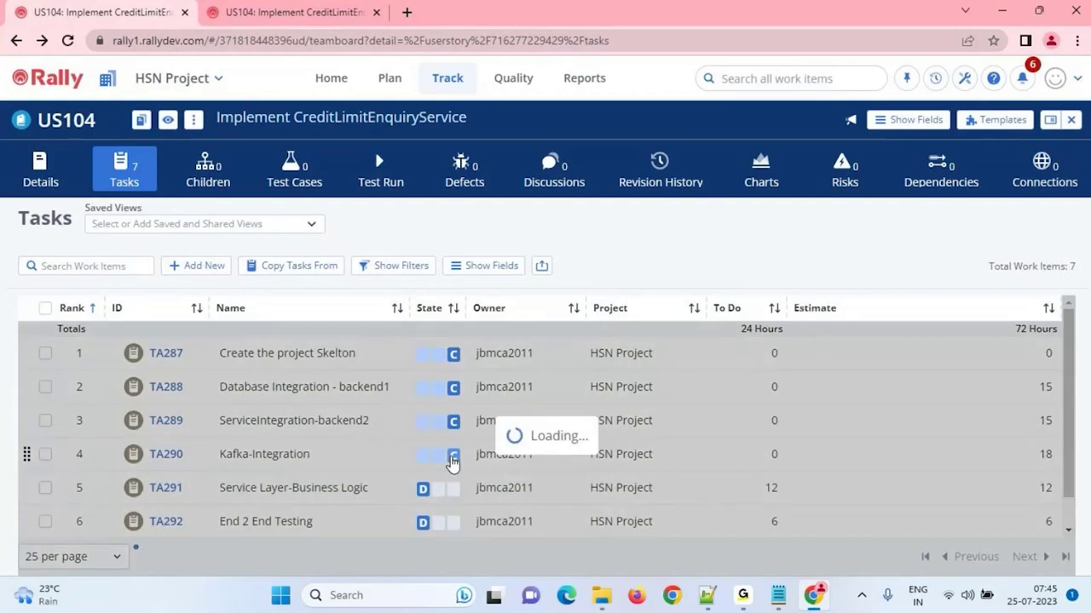
Mark the "Service Layer-Business Logic" and "End 2 End Testing" tasks as Completed
click(769, 492)
click(452, 491)
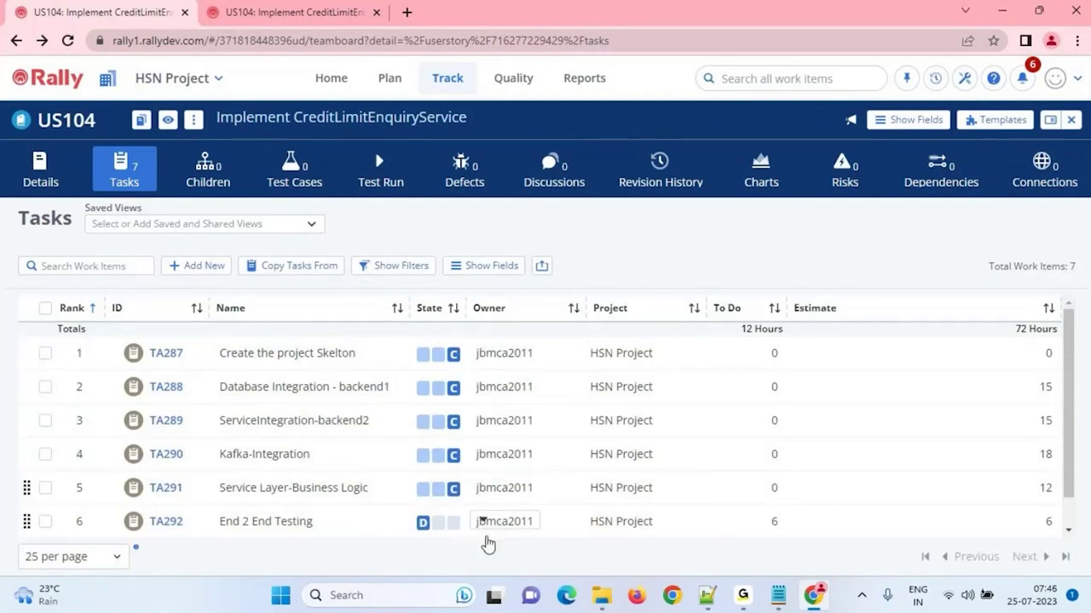
click(455, 523)
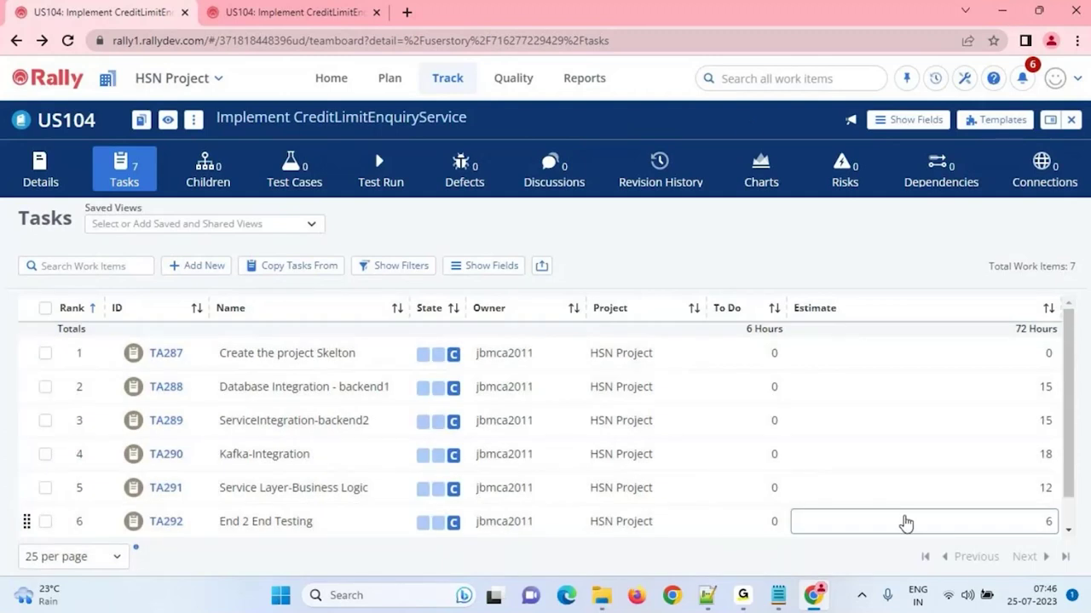
Reload the US104 details to check the story's schedule state, and review the task list for remaining To Do hours
click(319, 16)
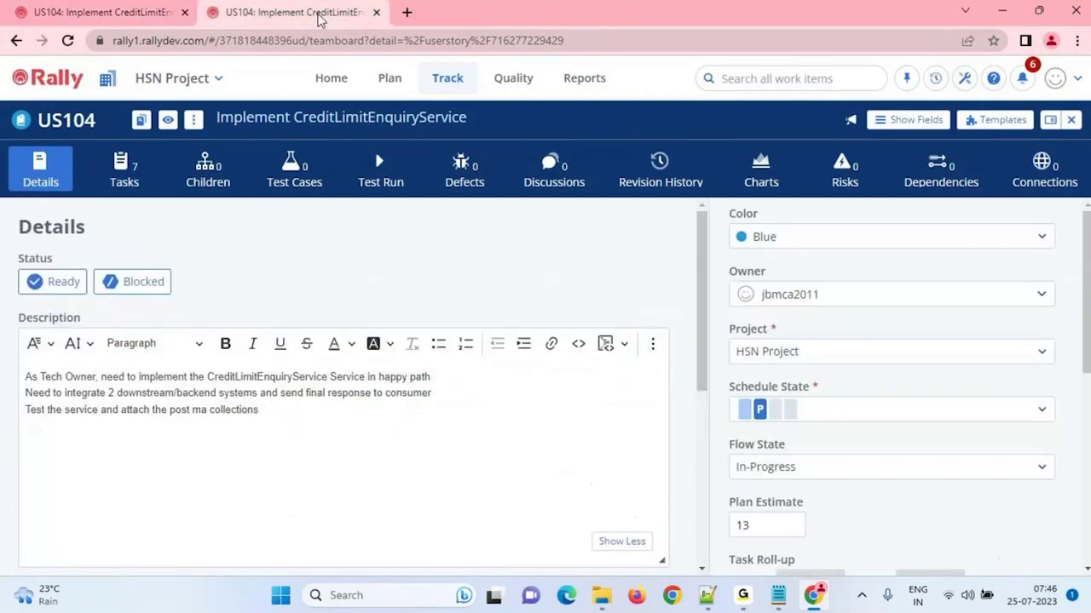
click(67, 41)
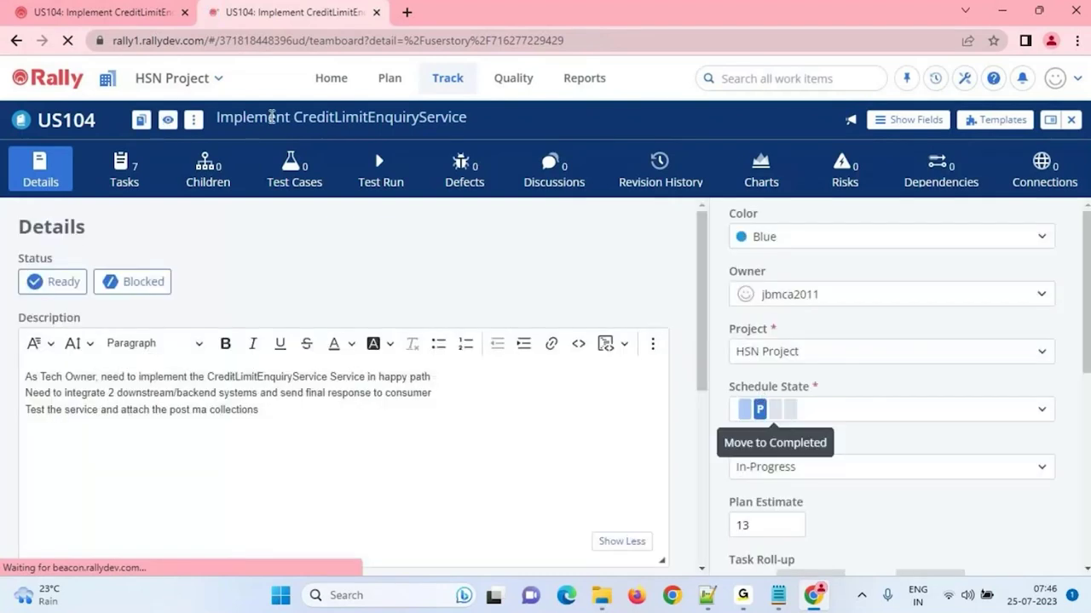
click(122, 13)
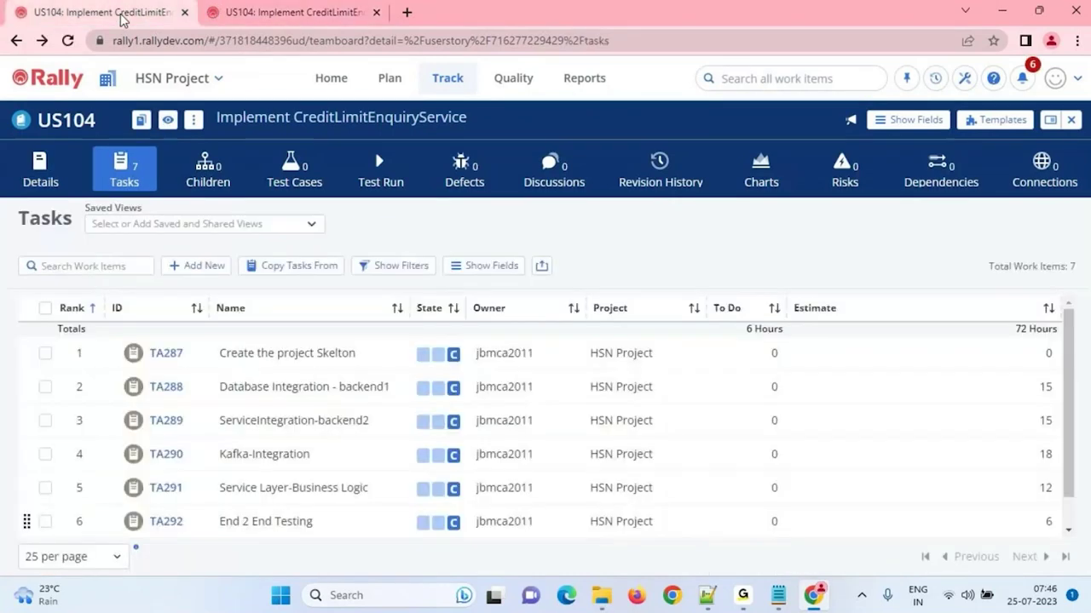
scroll(519, 486, down, 1)
scroll(518, 487, up, 1)
scroll(494, 511, down, 1)
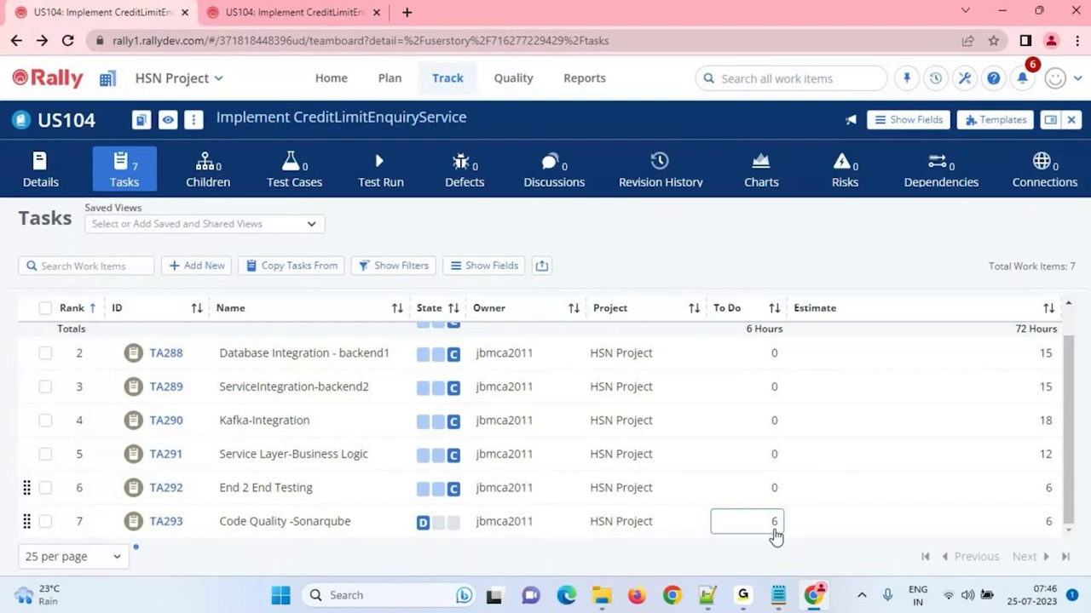
mouse_move(741, 597)
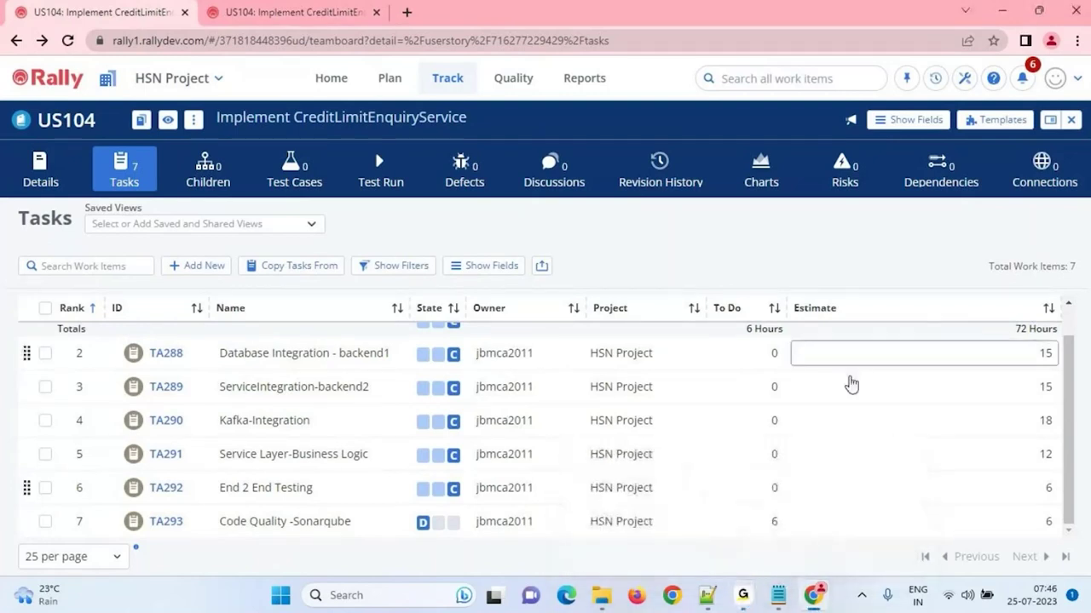
click(315, 23)
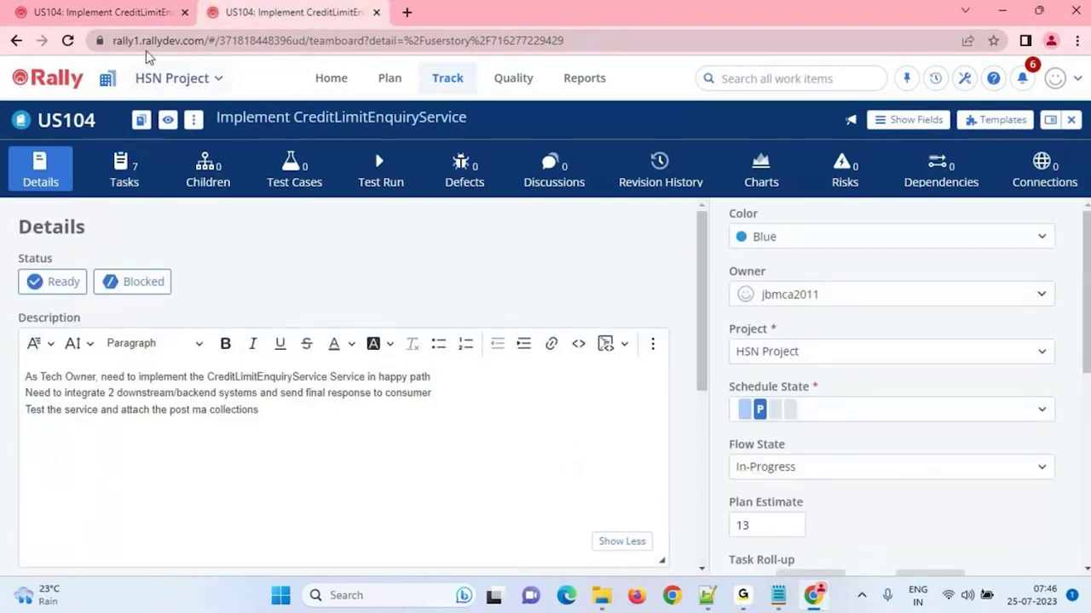
click(101, 12)
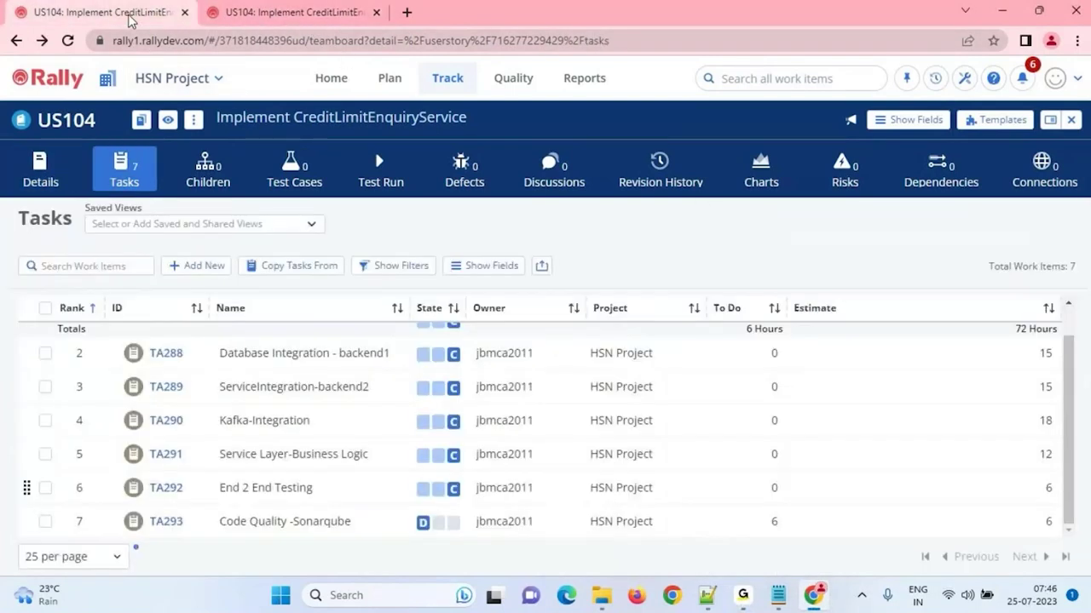
Mark the "Code Quality -Sonarqube" task as Completed and check the schedule state in the US104 details
click(783, 522)
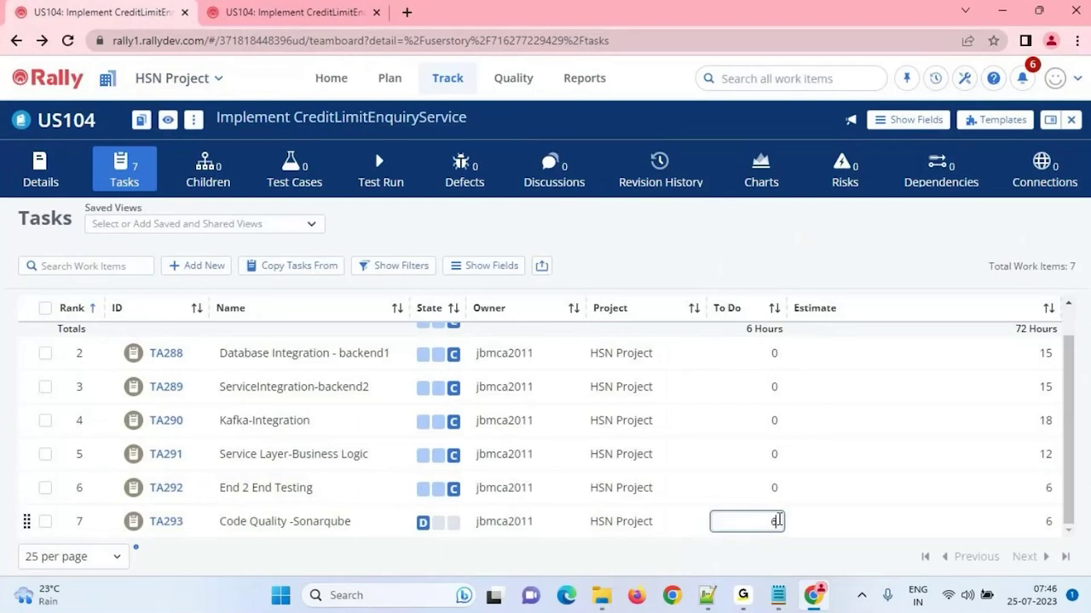
click(455, 523)
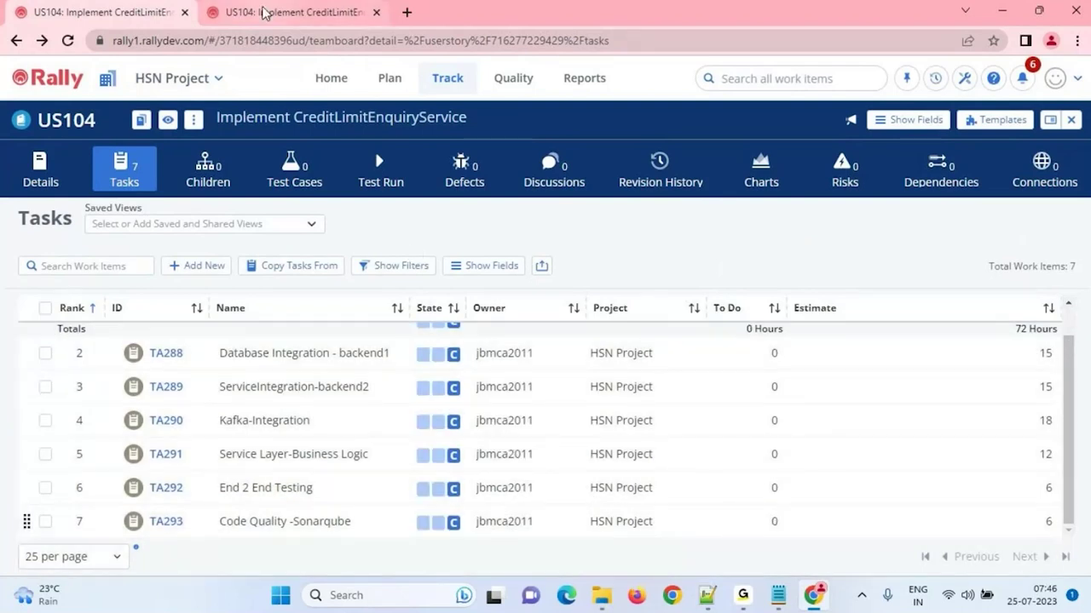
click(265, 12)
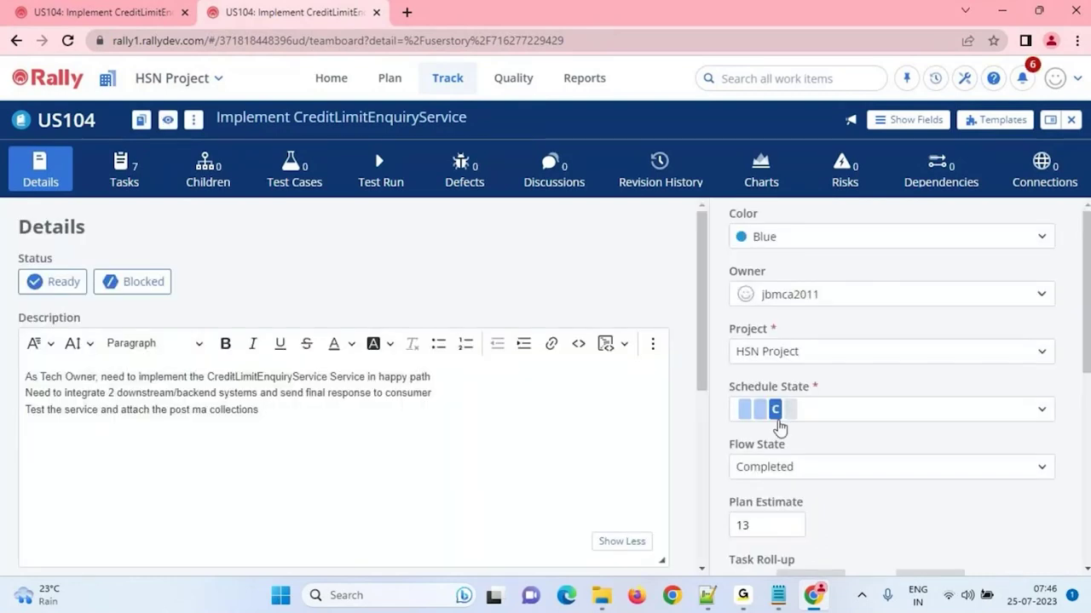
Switch to Agile-Notes-1.txt in Notepad and add "Note : whatevery user stories has been completed, dev team should give demo to product owner" below the Day6 entries
click(778, 595)
click(17, 521)
text(Note :)
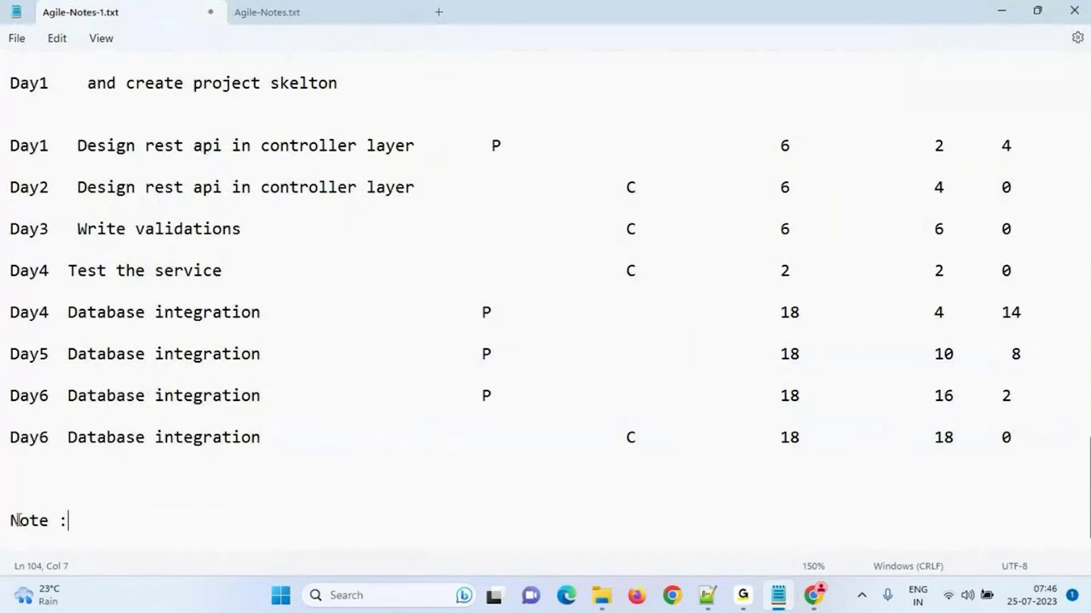
text( whatevery st)
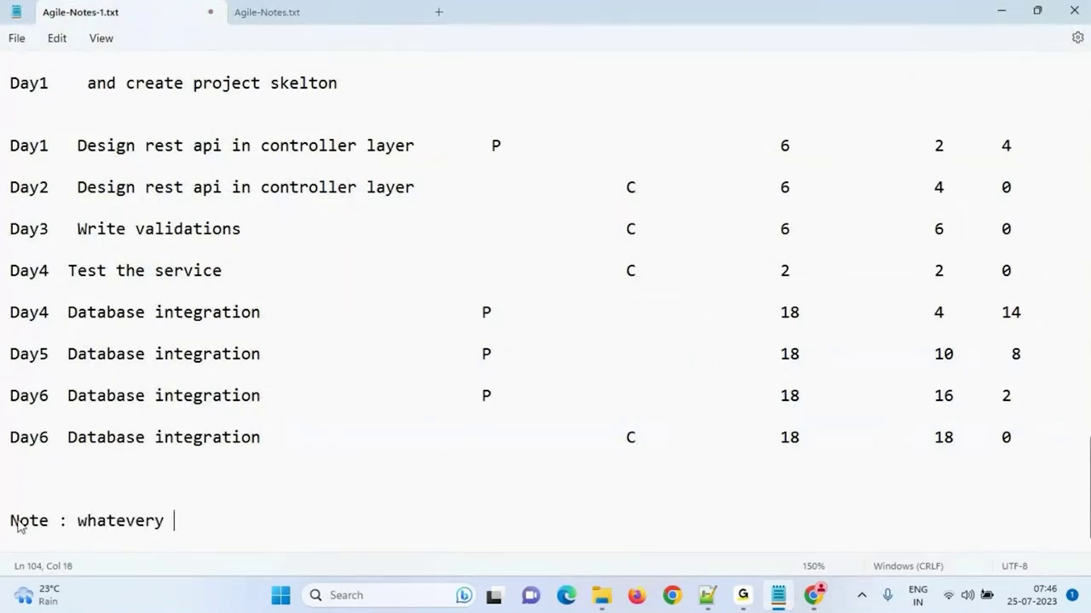
key(BackSpace)
key(BackSpace)
text(user )
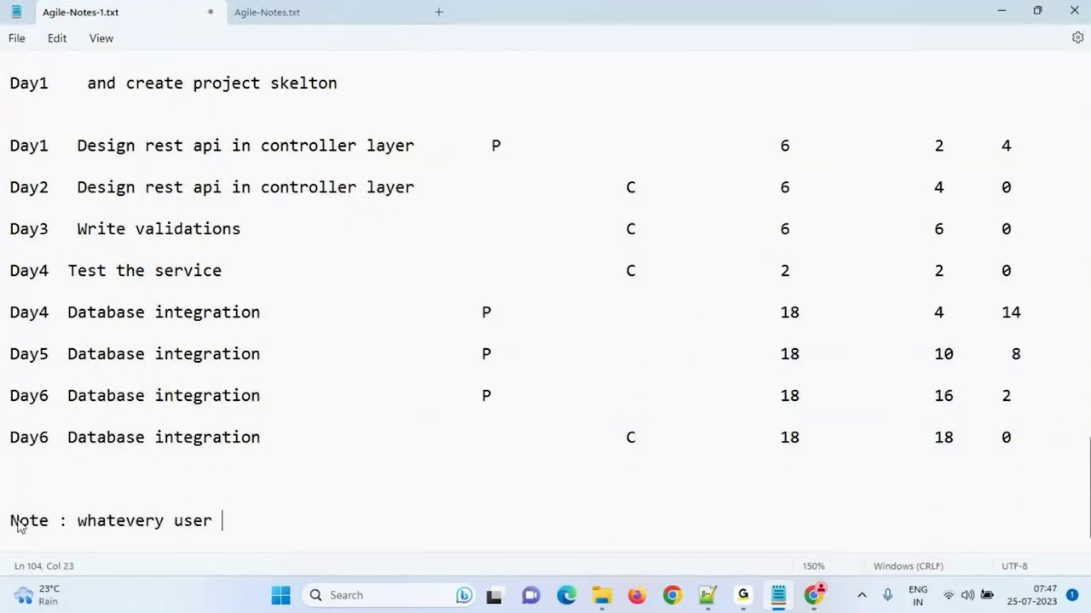
text(stories has be)
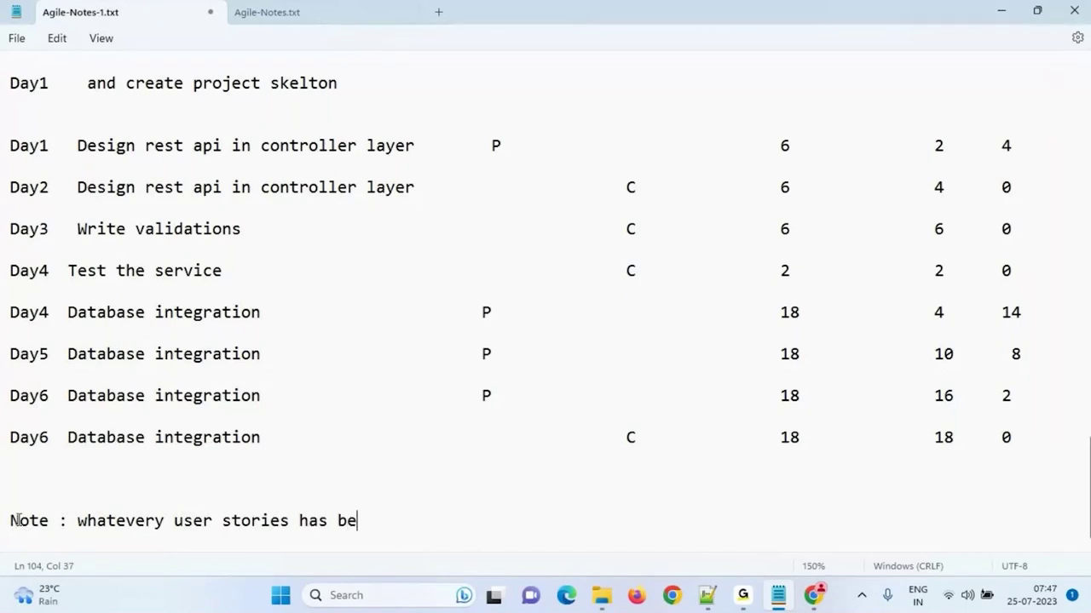
text(en completed, w)
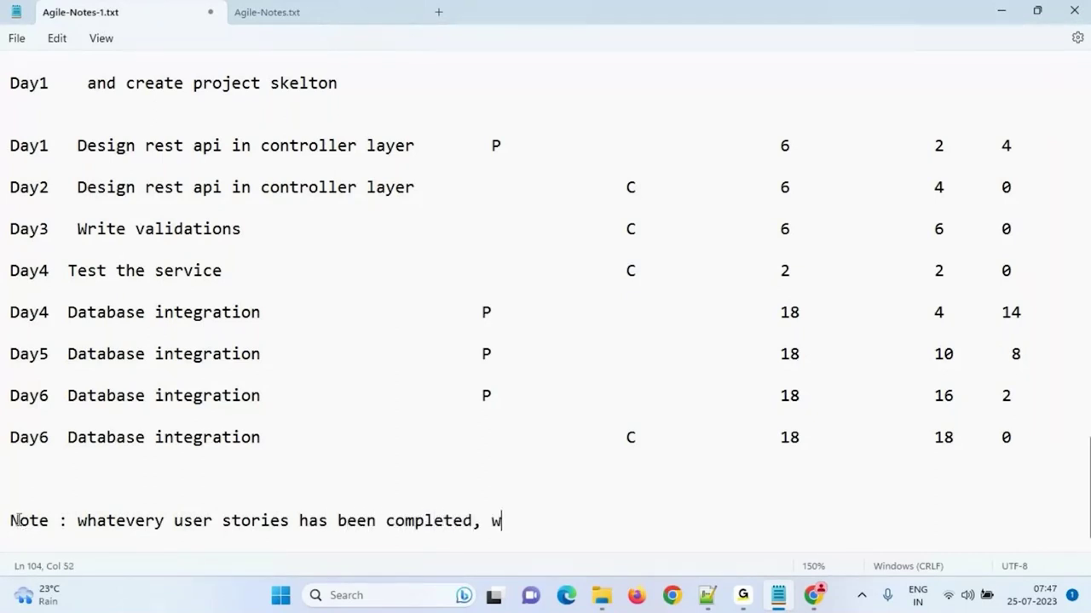
text(e should)
key(BackSpace)
key(BackSpace)
key(BackSpace)
key(BackSpace)
key(BackSpace)
key(BackSpace)
key(BackSpace)
key(BackSpace)
key(BackSpace)
text(dev team should give de)
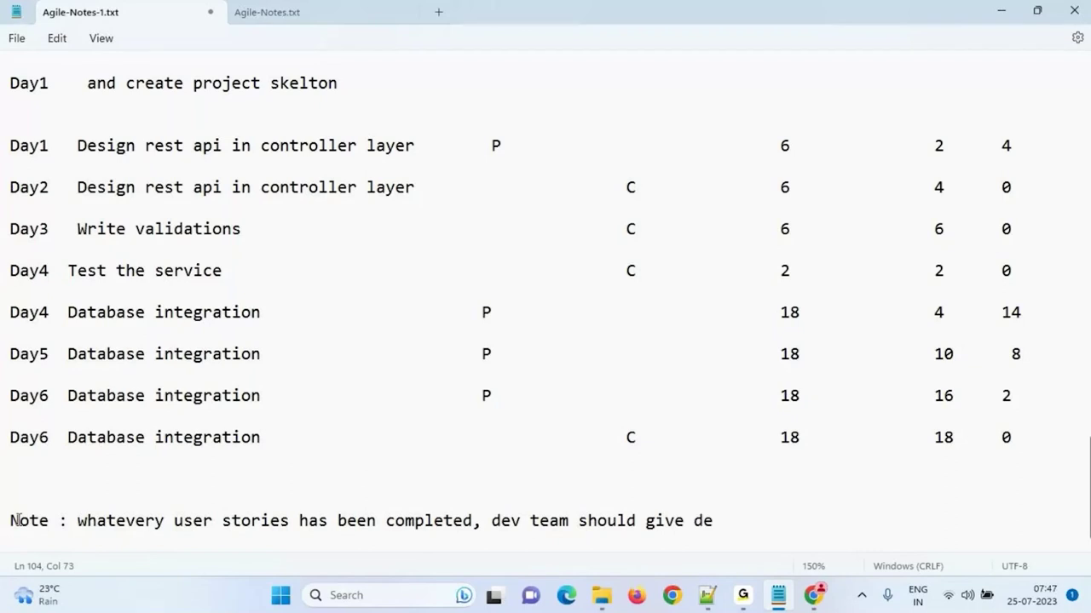
text(mo to pro)
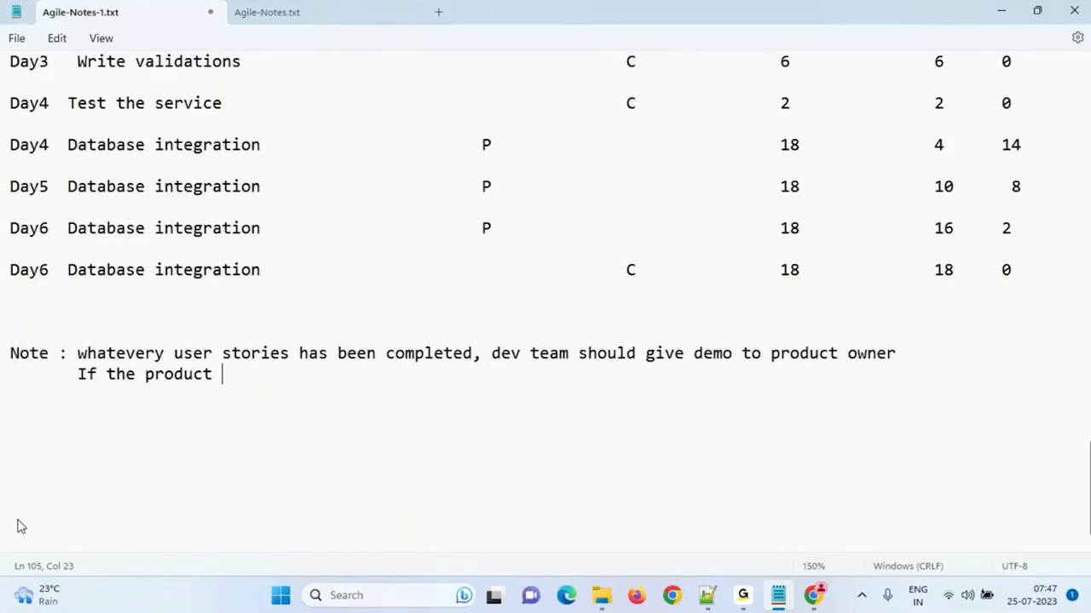
Complete the note's second line as "If the product owner is fine with your output then po must accept the user stories"
text(owner is )
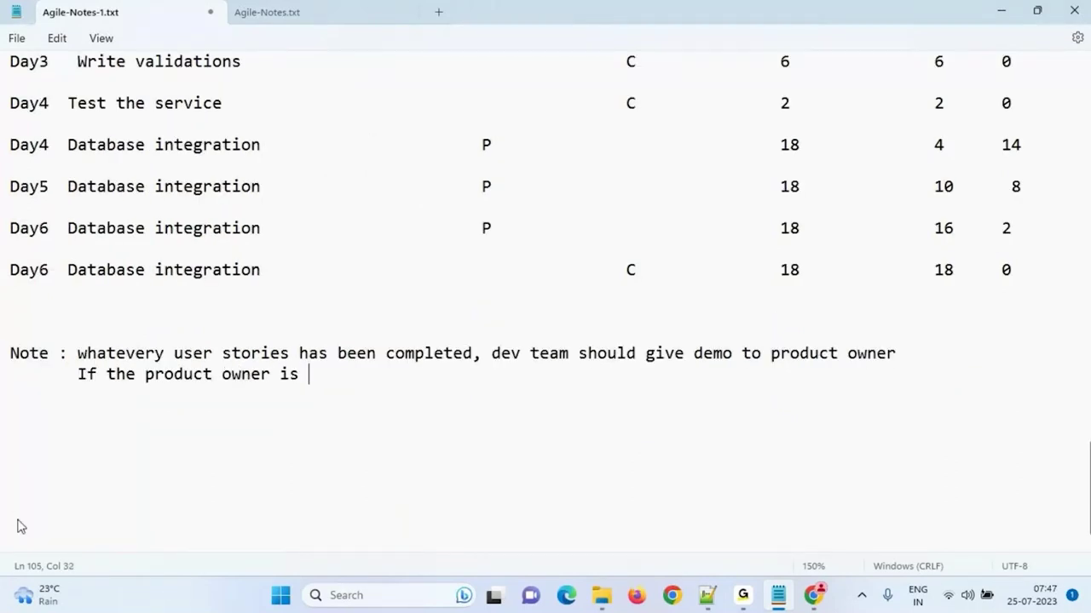
text(fine with your ou)
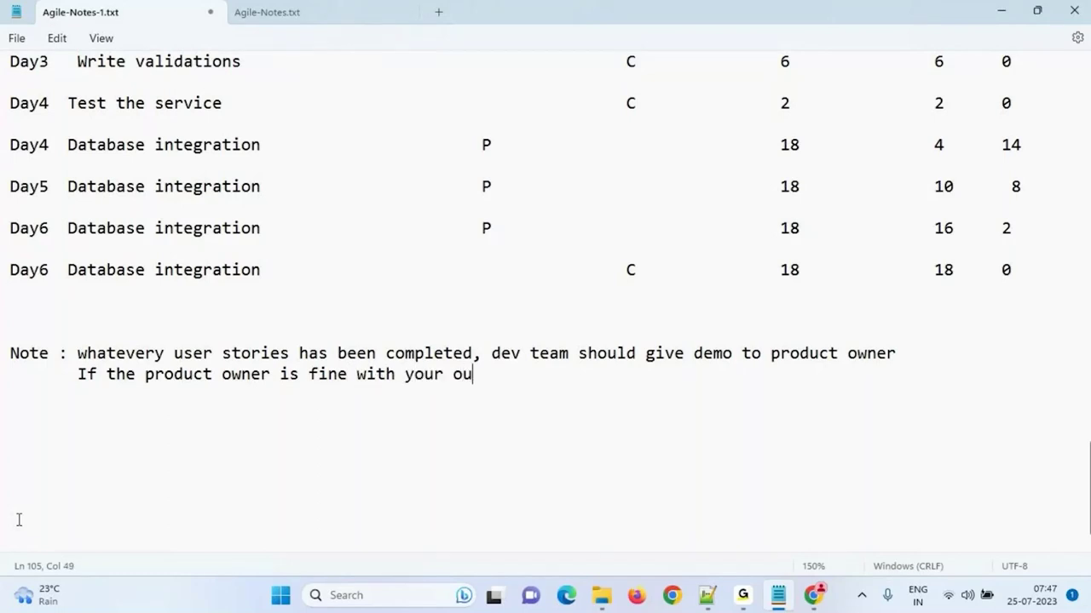
text(tput)
text(then po must )
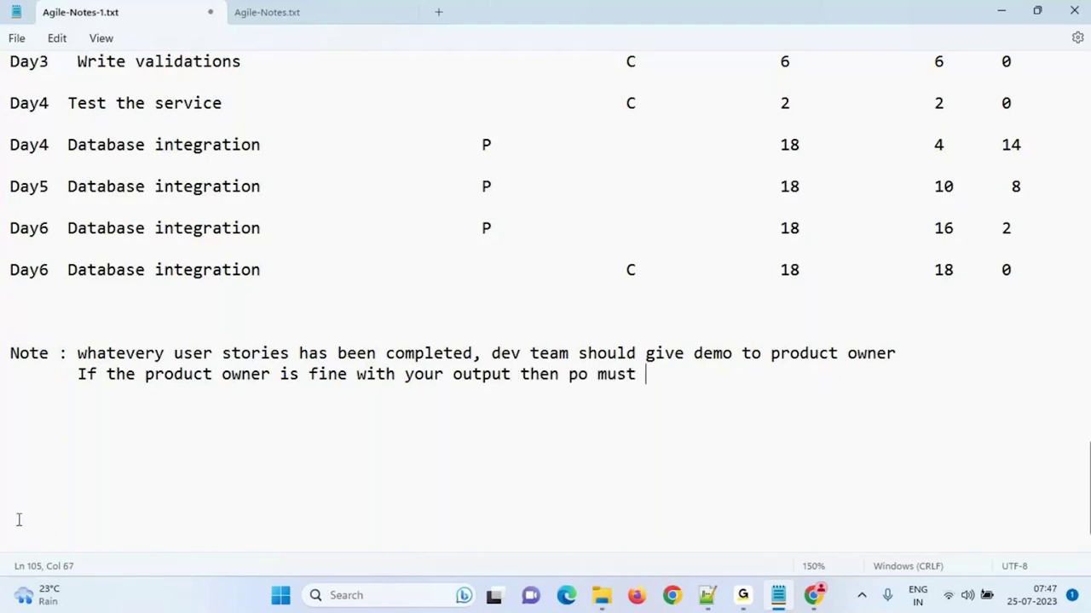
text(accept th)
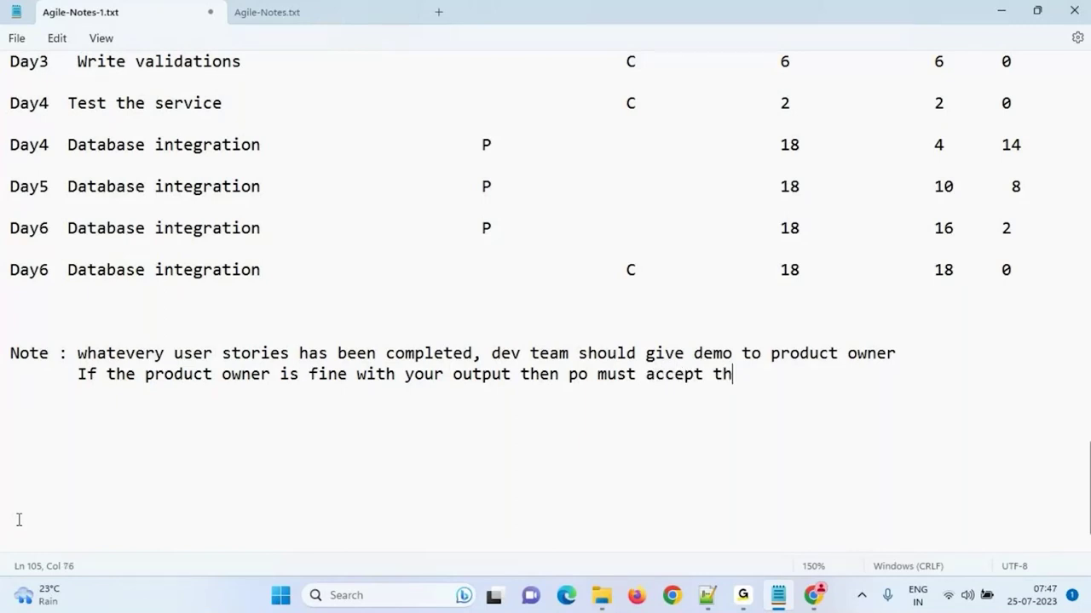
text(e user stories)
Add an indented line after a blank one reading "i.e po must update the status from completed to accepted."
key(Return)
key(Return)
key(Tab)
text(i.e )
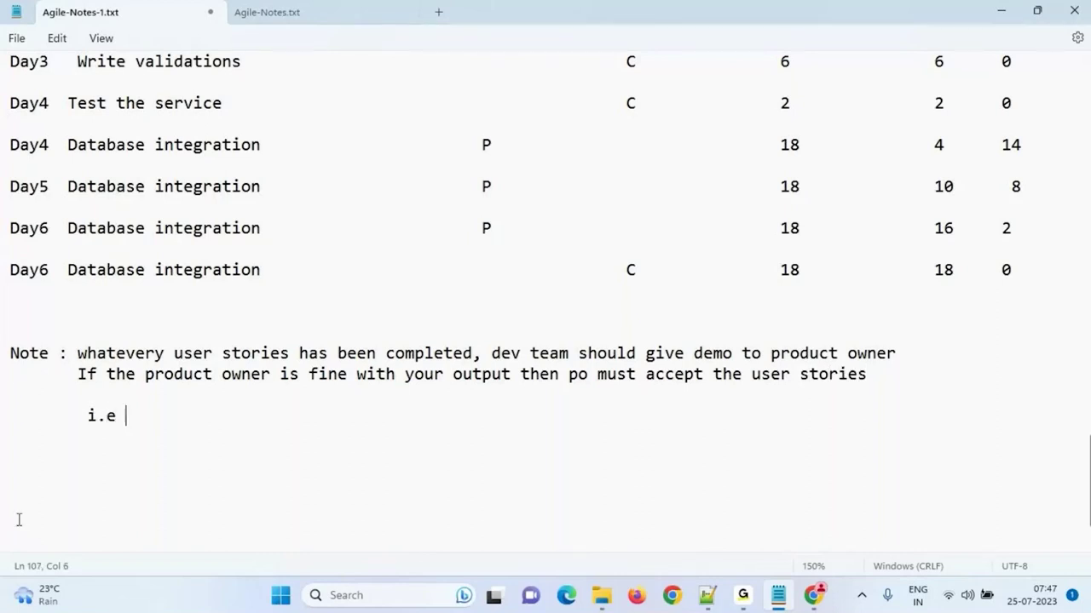
text(po must up)
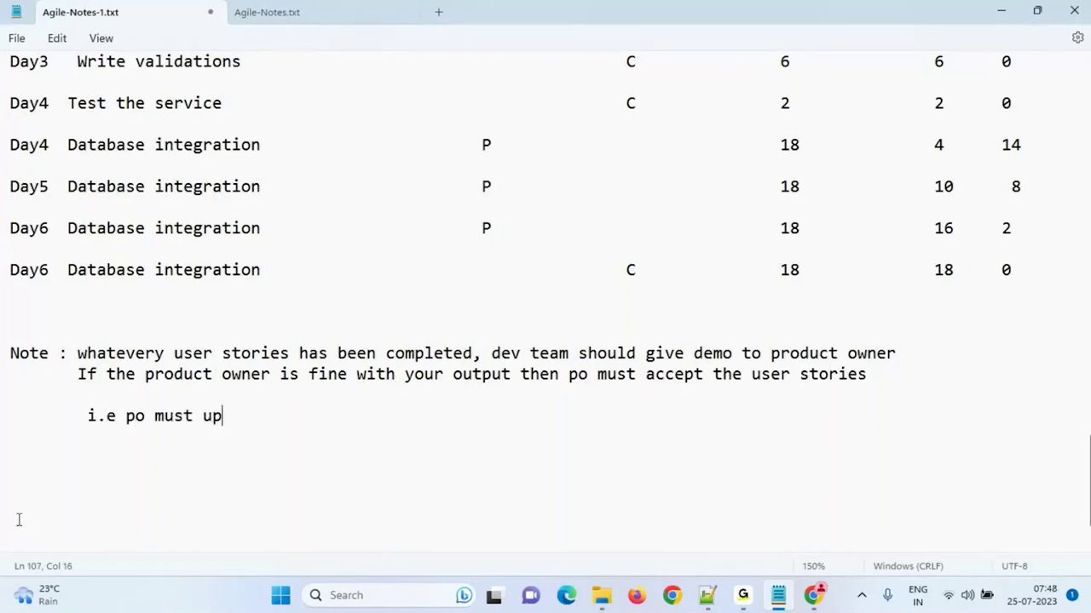
text(date the status f)
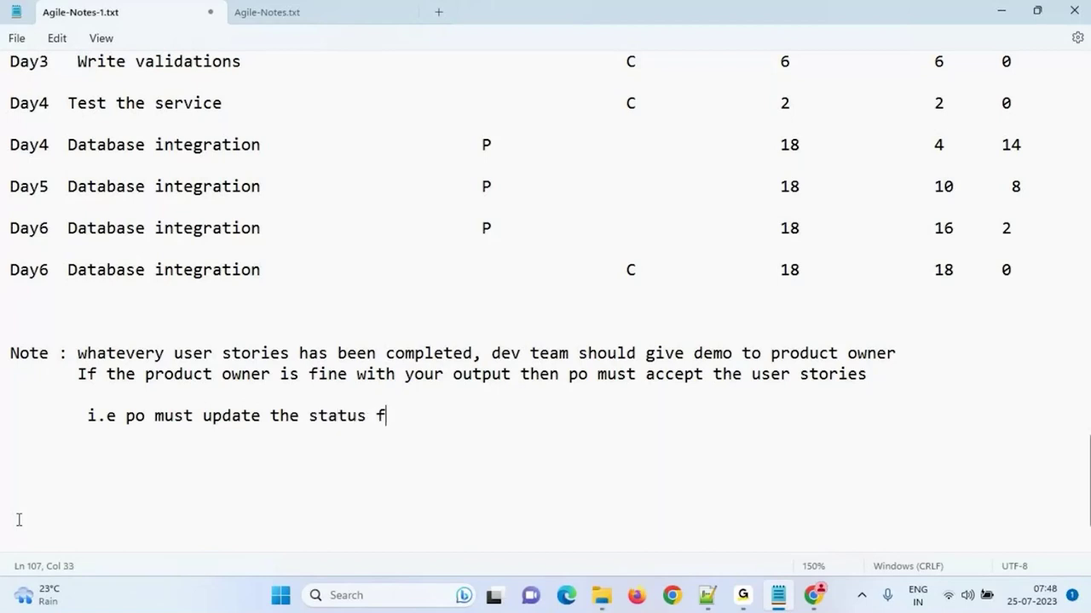
text(rom completed to )
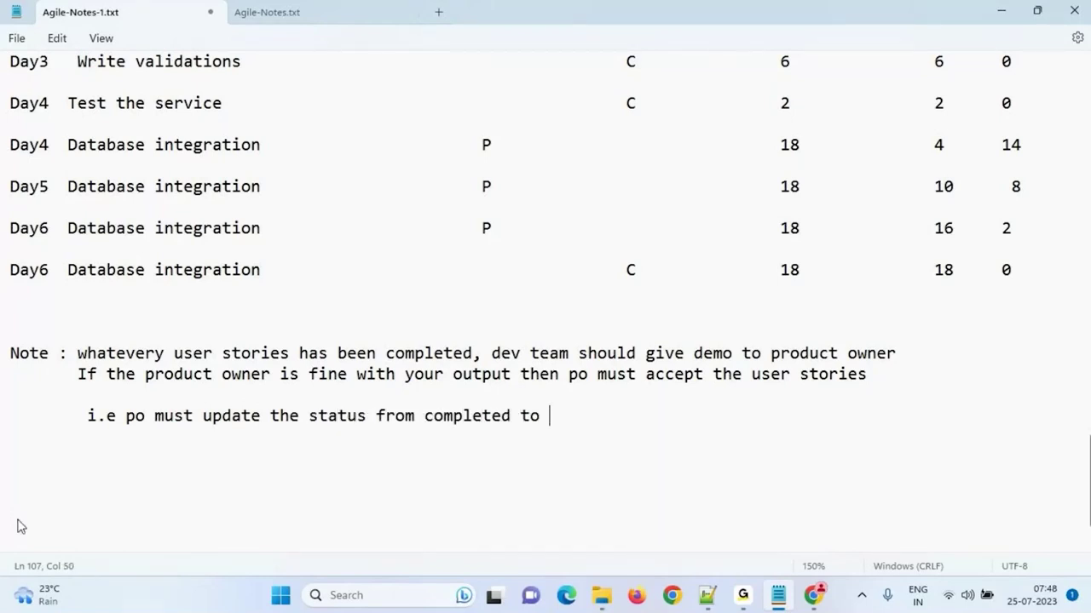
text(accepted.)
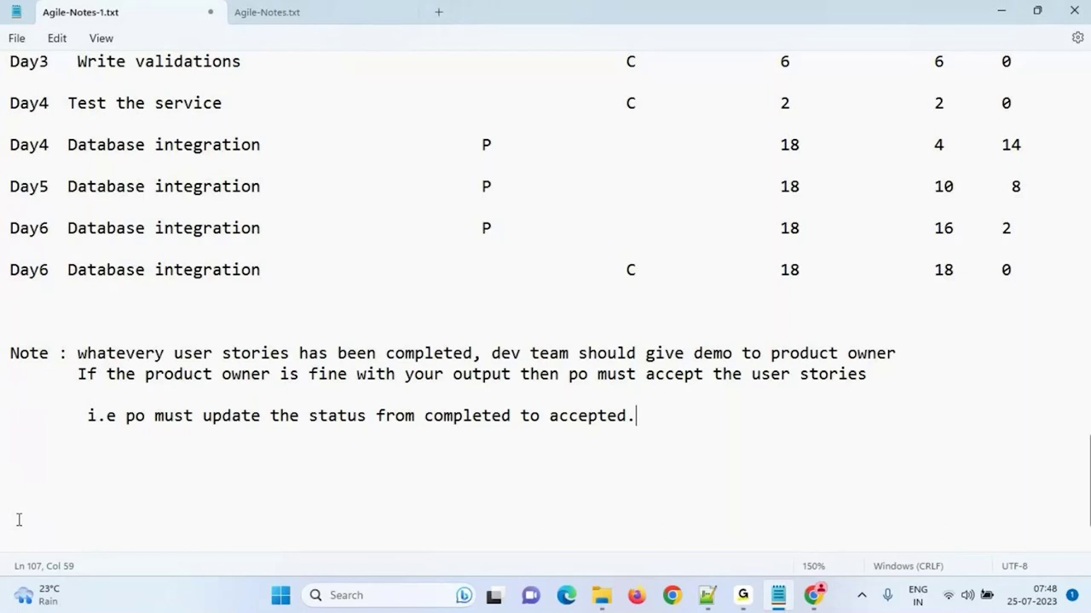
Switch back to Rally, set the schedule state of US104 to Accepted and save the story
key(alt+Tab)
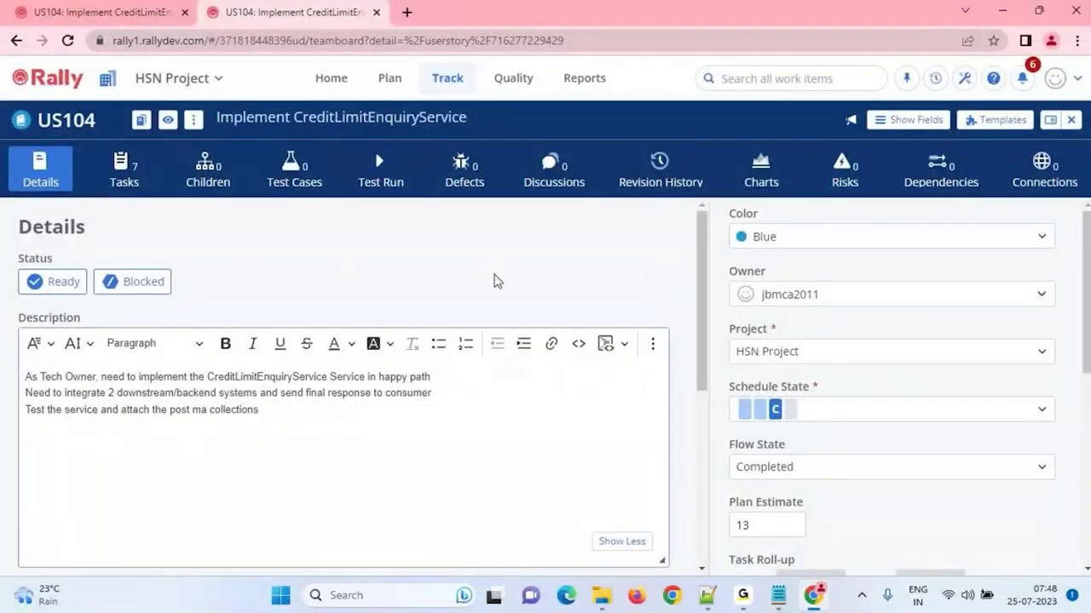
click(790, 411)
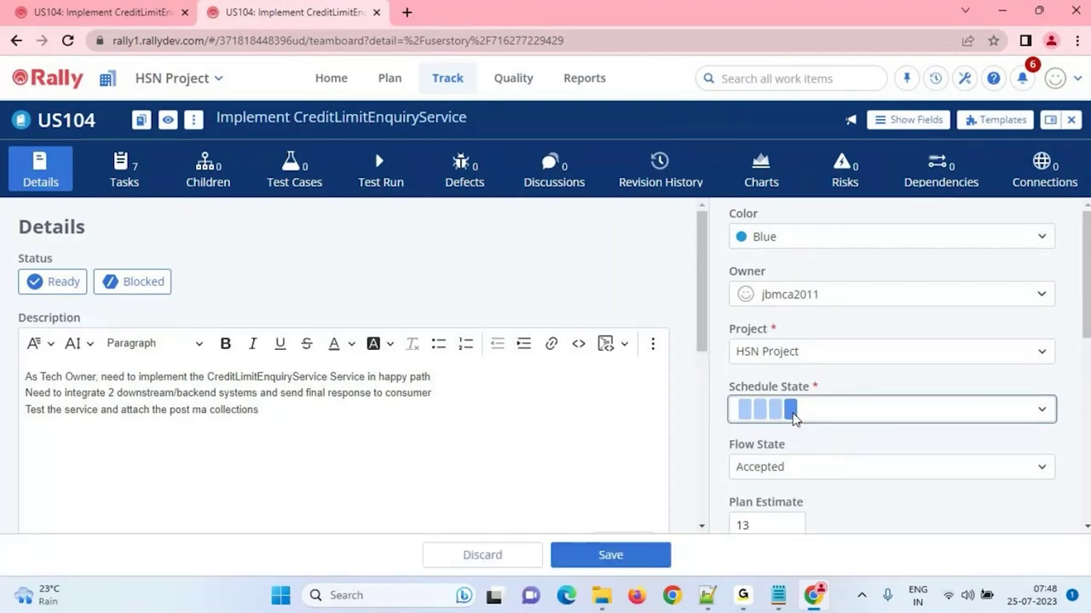
click(610, 555)
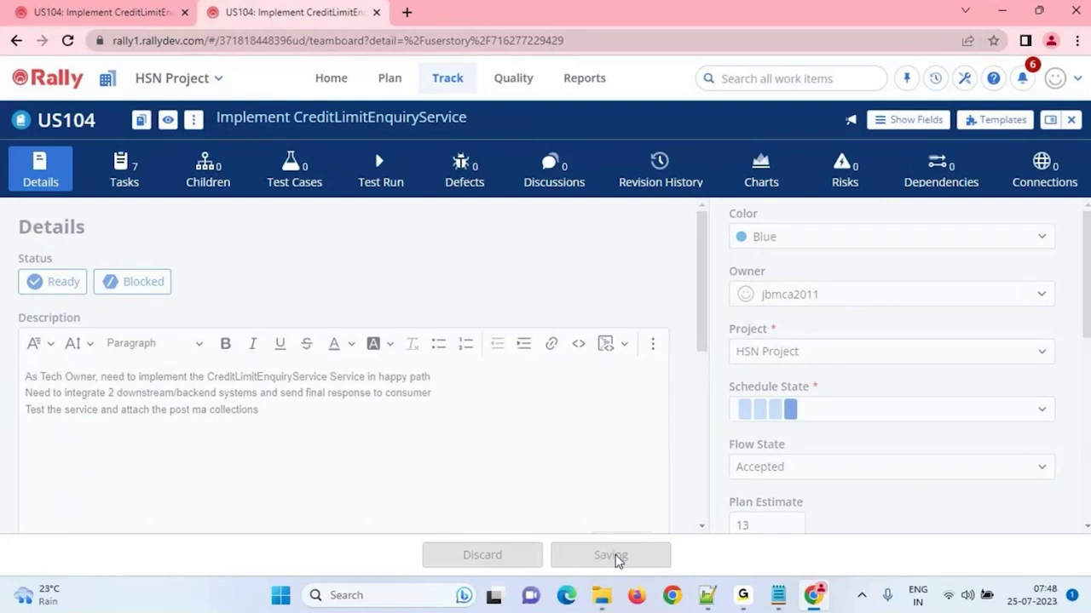